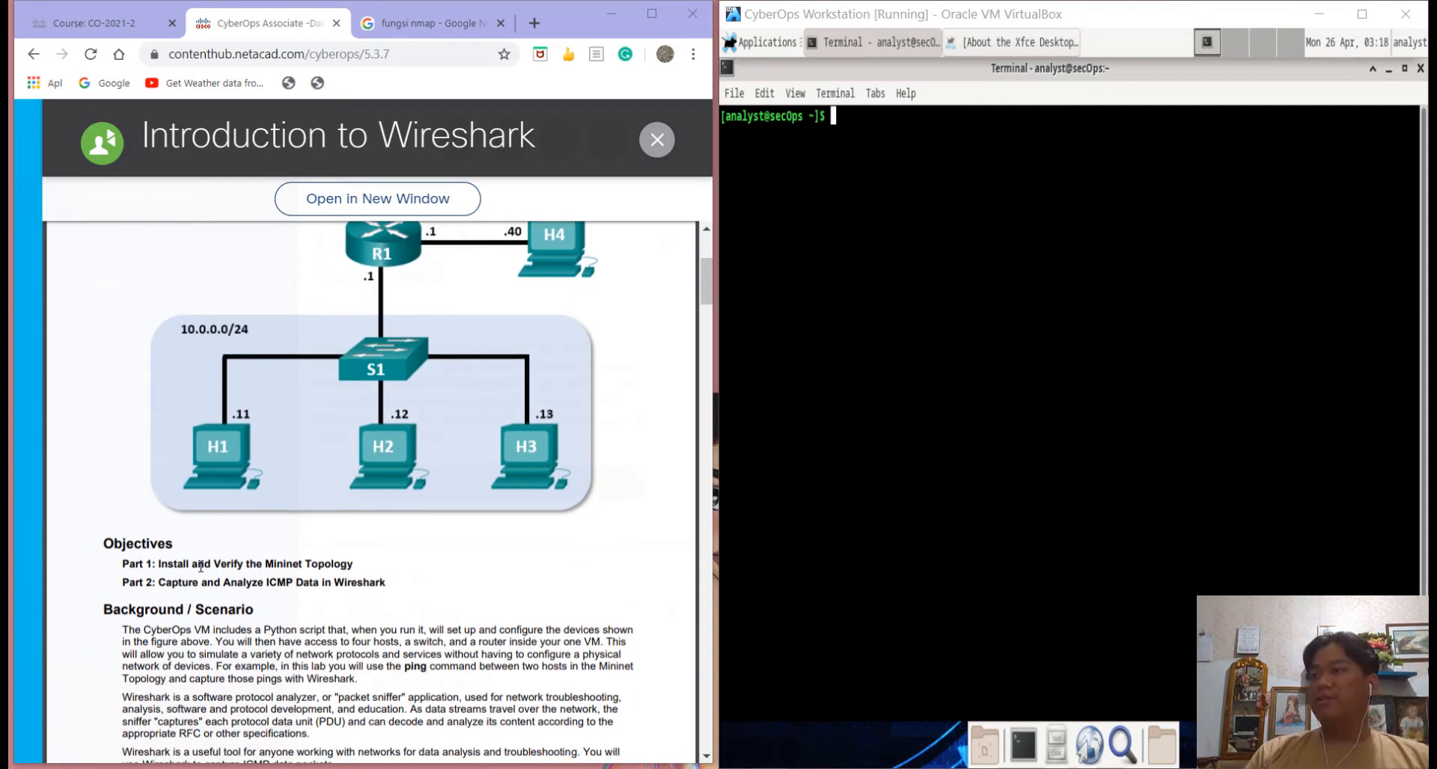
Step: Read through the Wireshark lab's topology diagram, objectives, background and the Part 1 instructions for installing Mininet
scroll(450, 294, up, 2)
scroll(451, 293, down, 1)
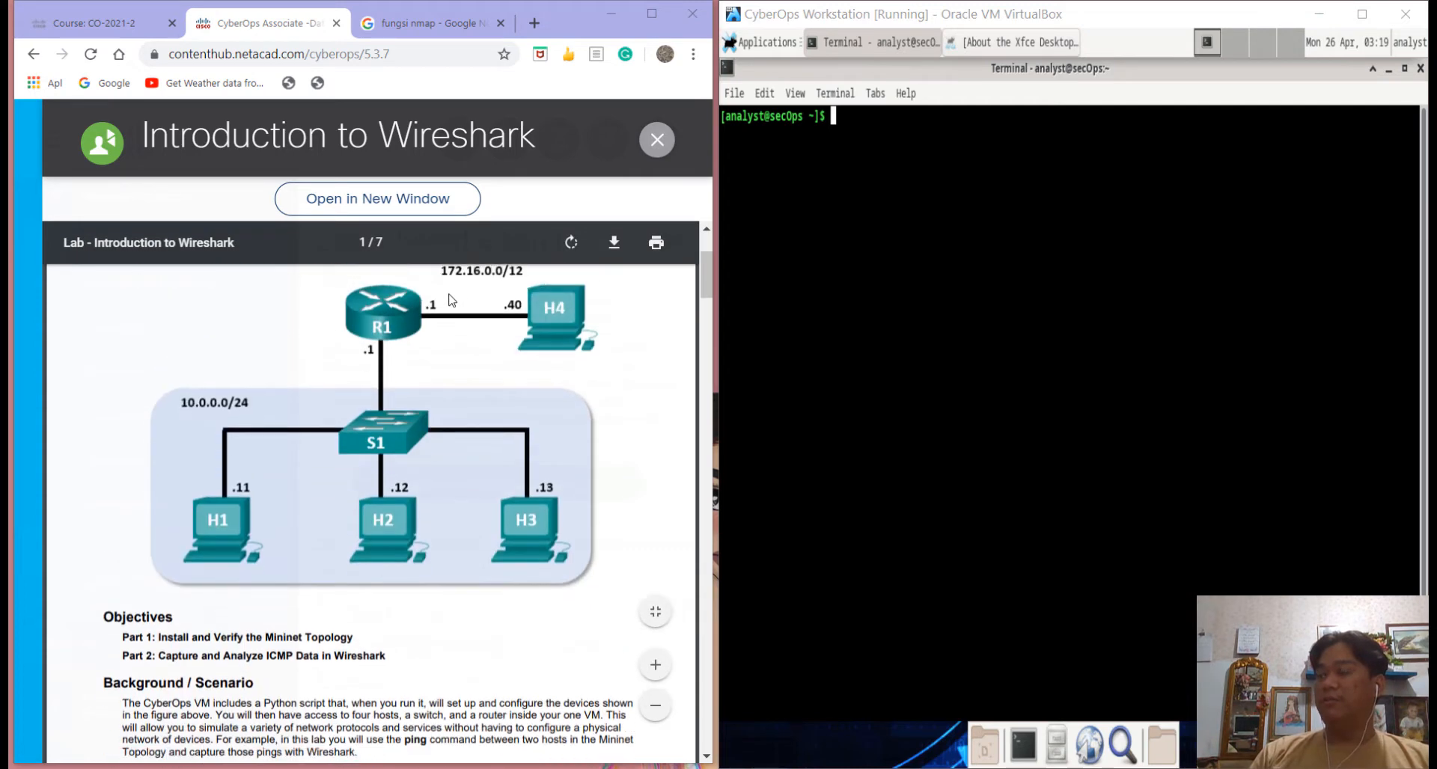
scroll(442, 438, down, 2)
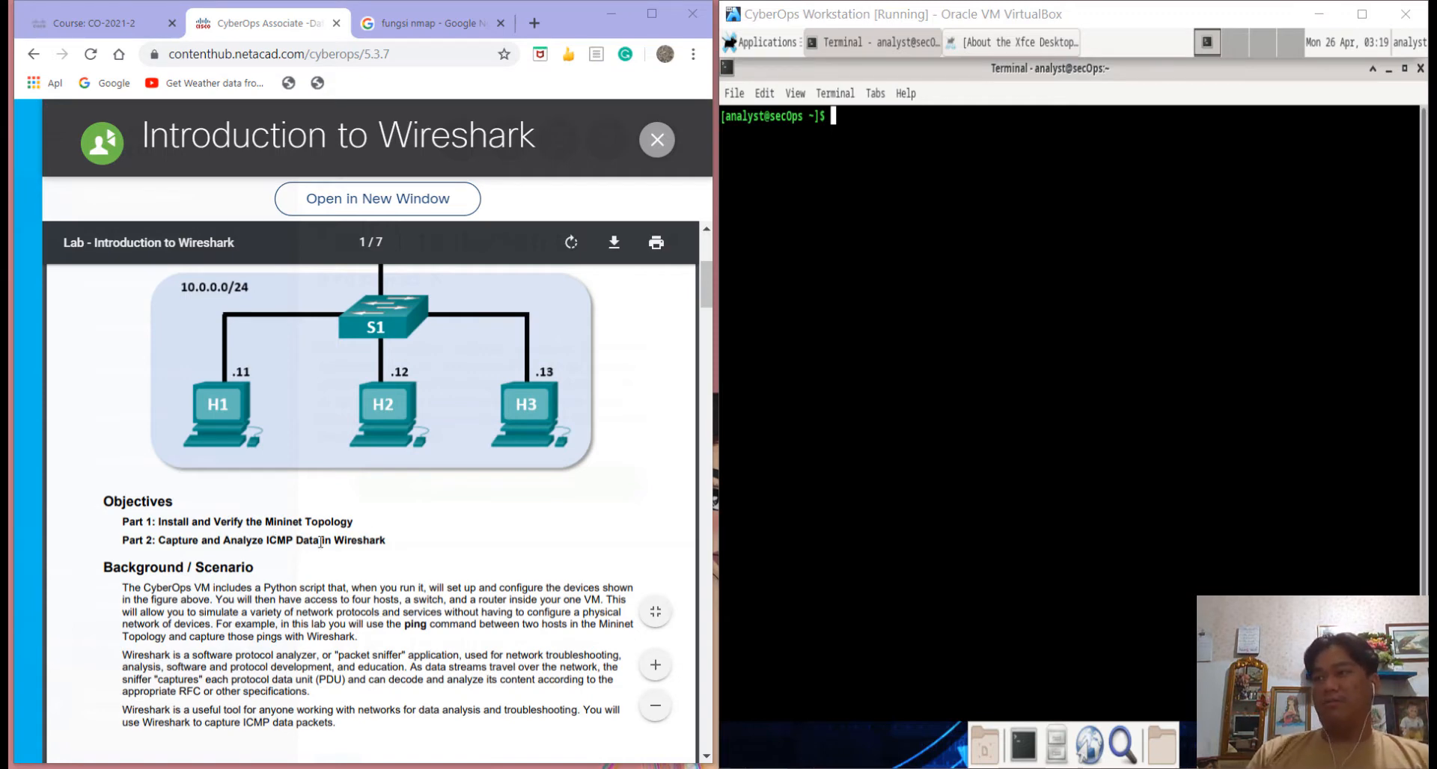
scroll(321, 542, down, 5)
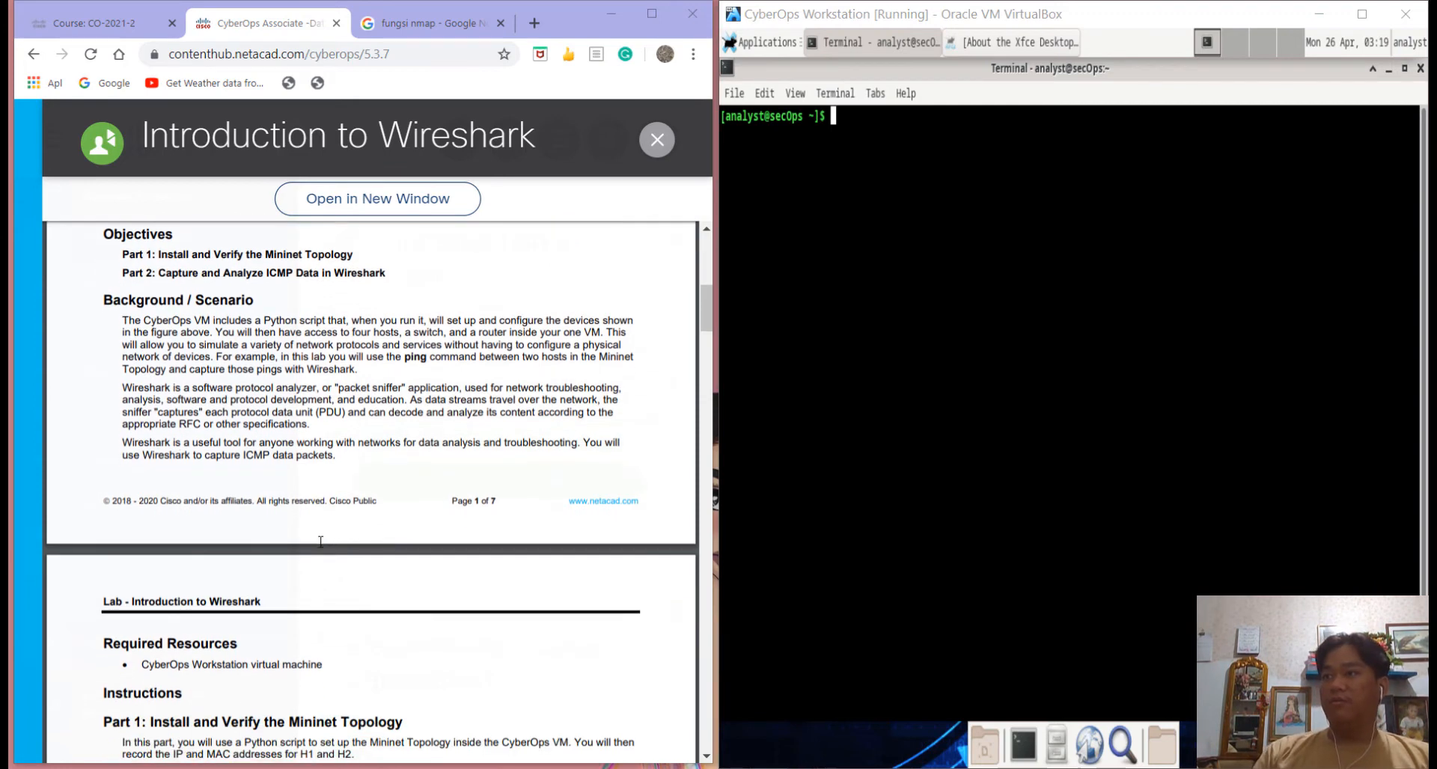
scroll(321, 542, down, 3)
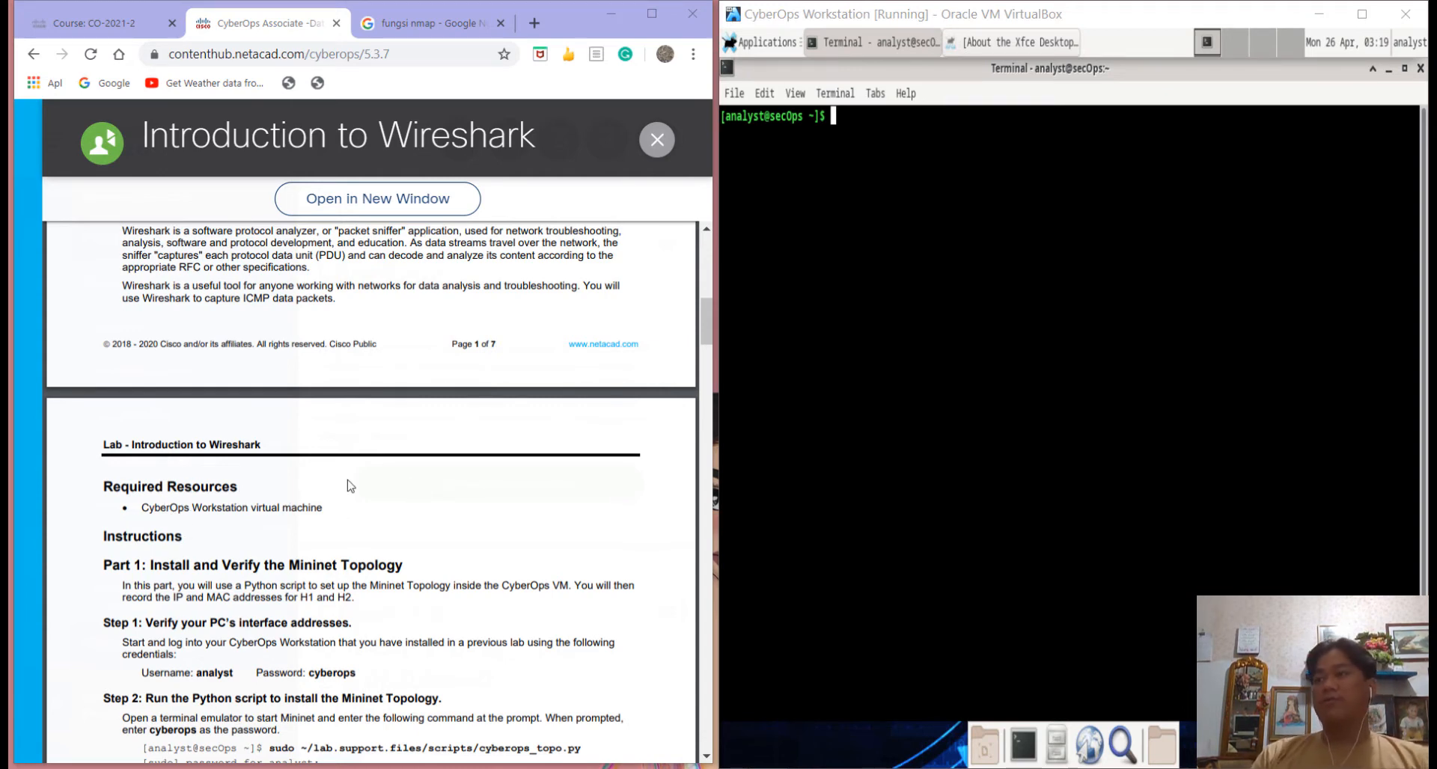
scroll(348, 486, down, 1)
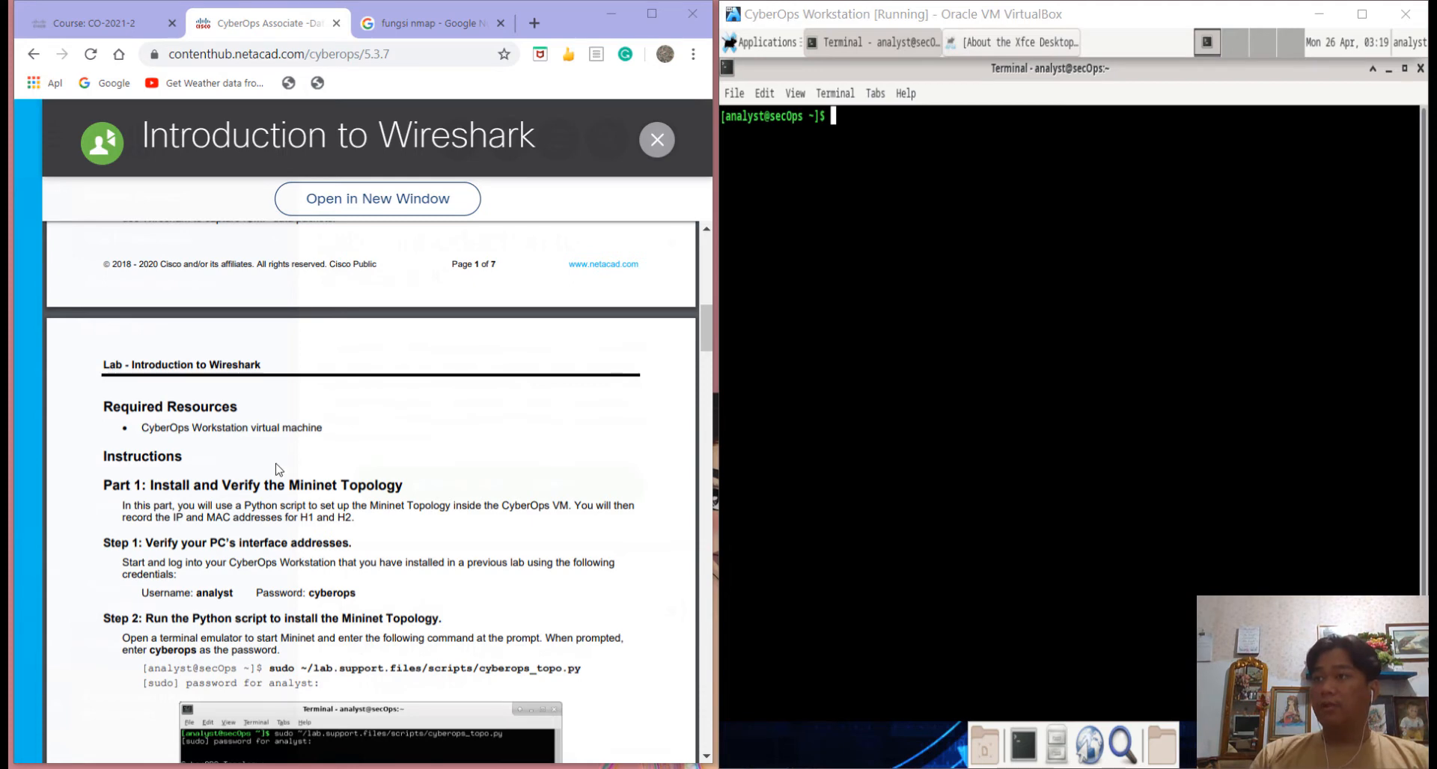
scroll(277, 470, down, 1)
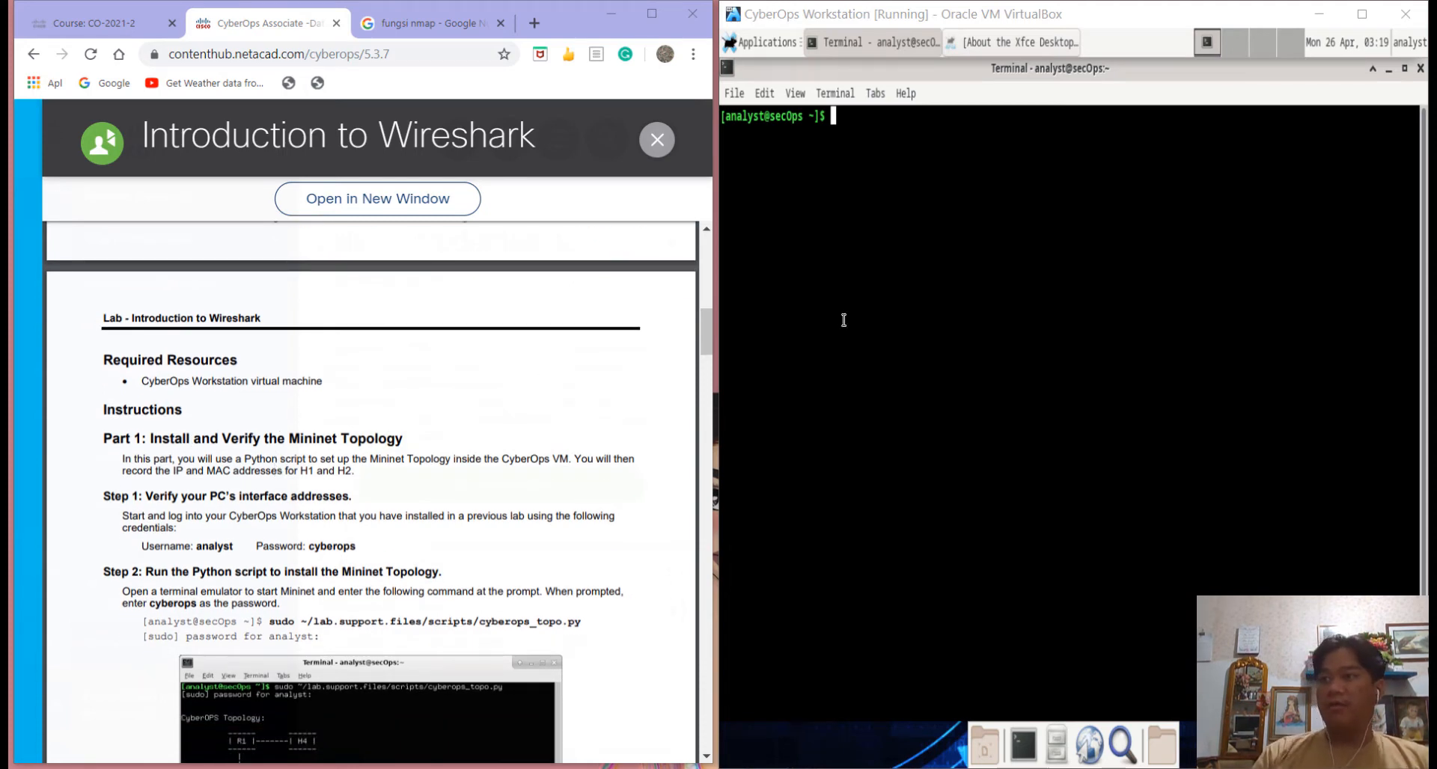
scroll(419, 455, down, 1)
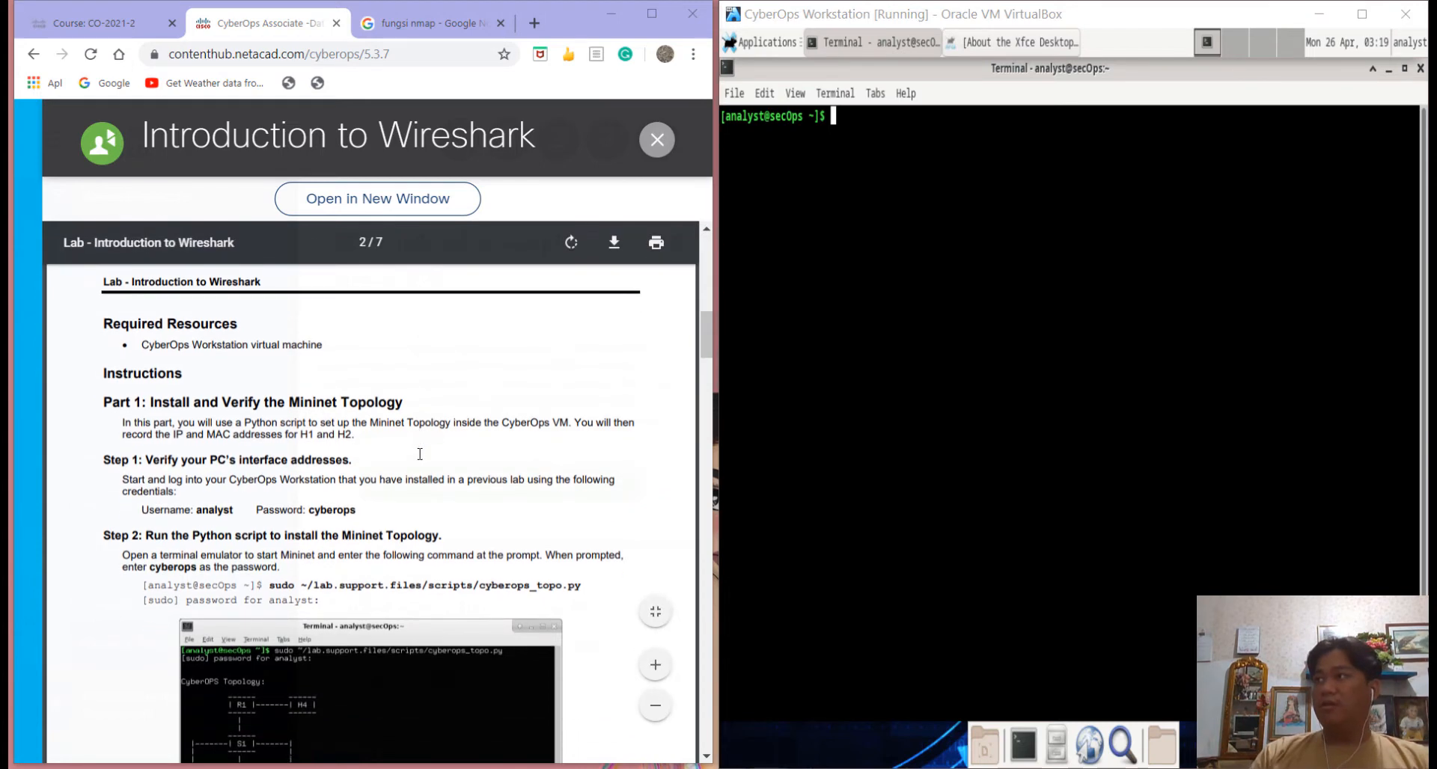
Step: Run sudo ~/lab.support.files/scripts/cyberops_topo.py in the VM terminal and authenticate with the account password
click(871, 174)
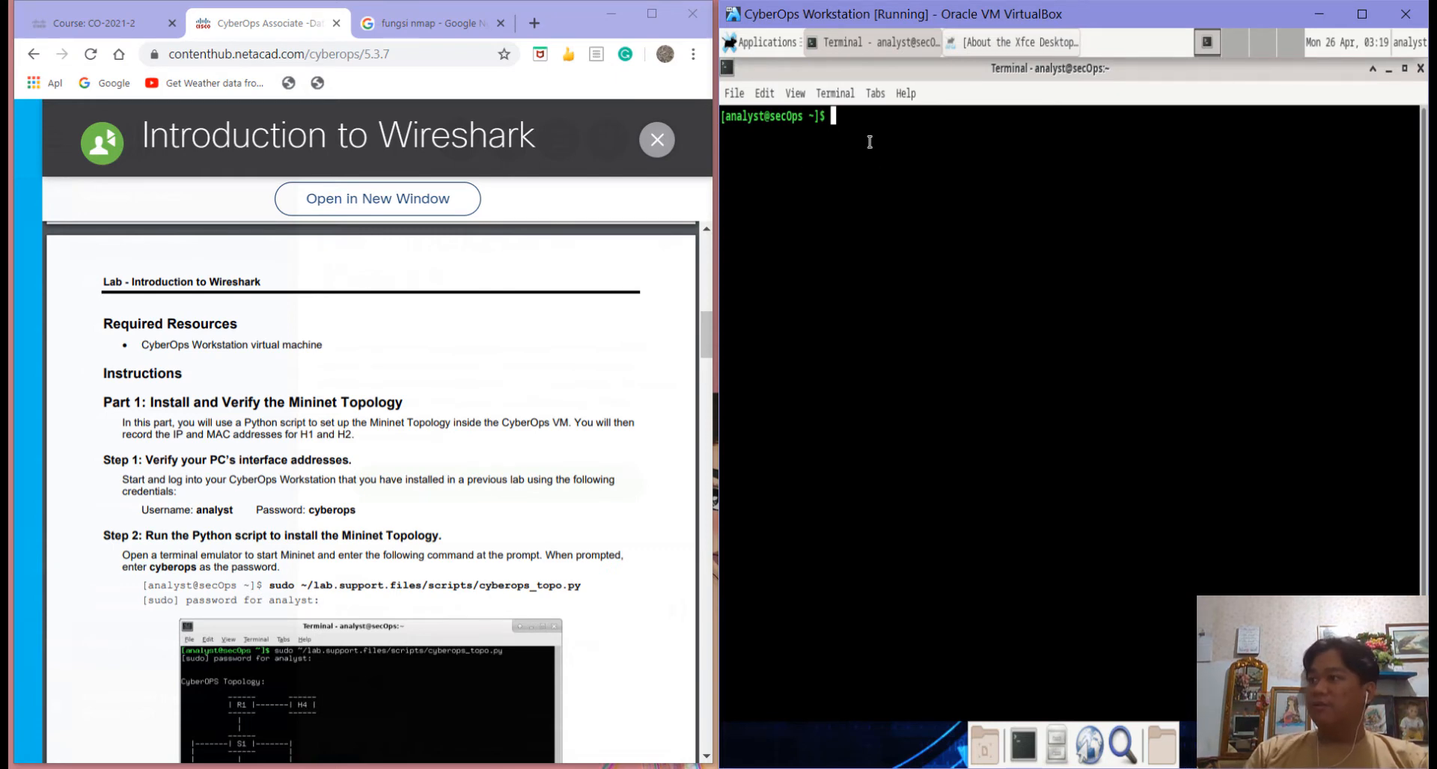
drag(266, 586, 325, 589)
click(279, 587)
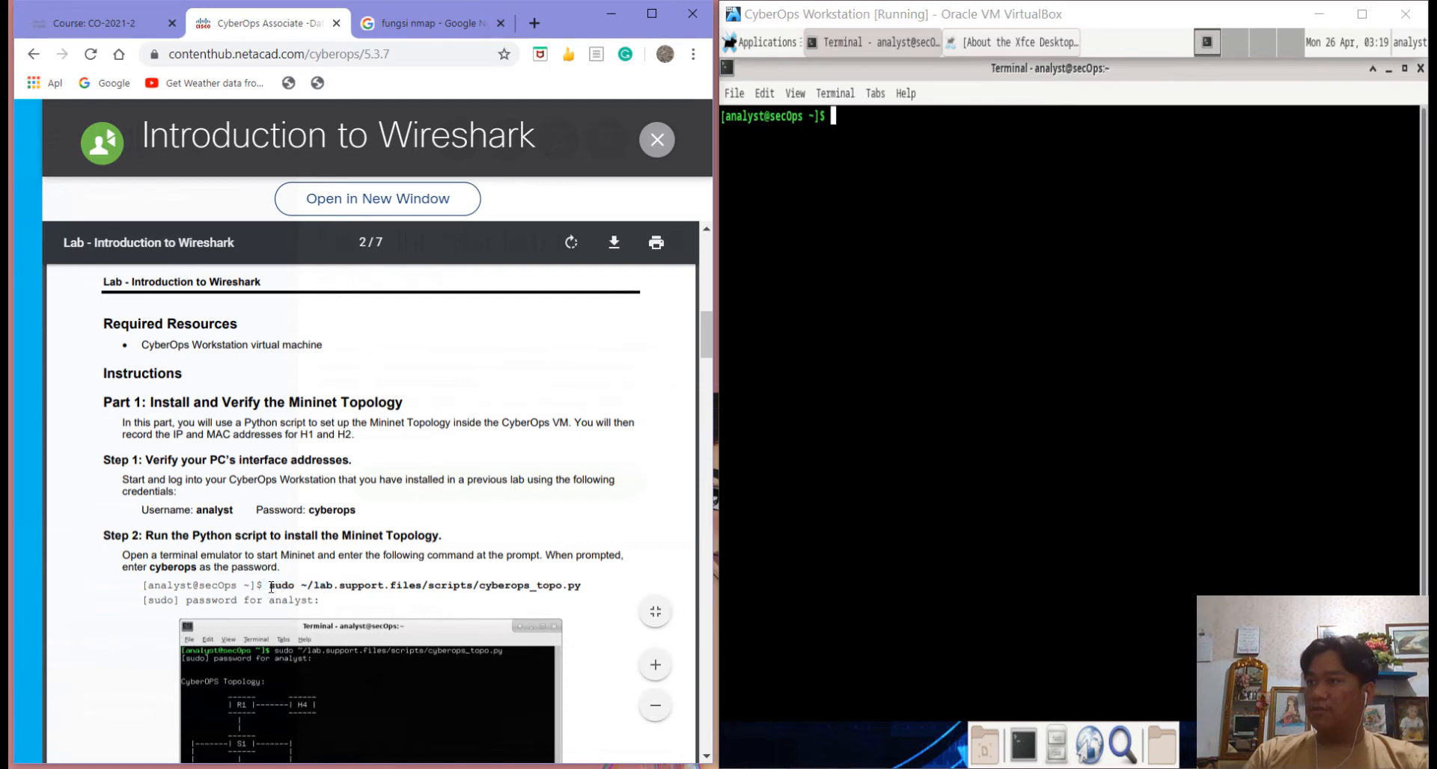
click(891, 132)
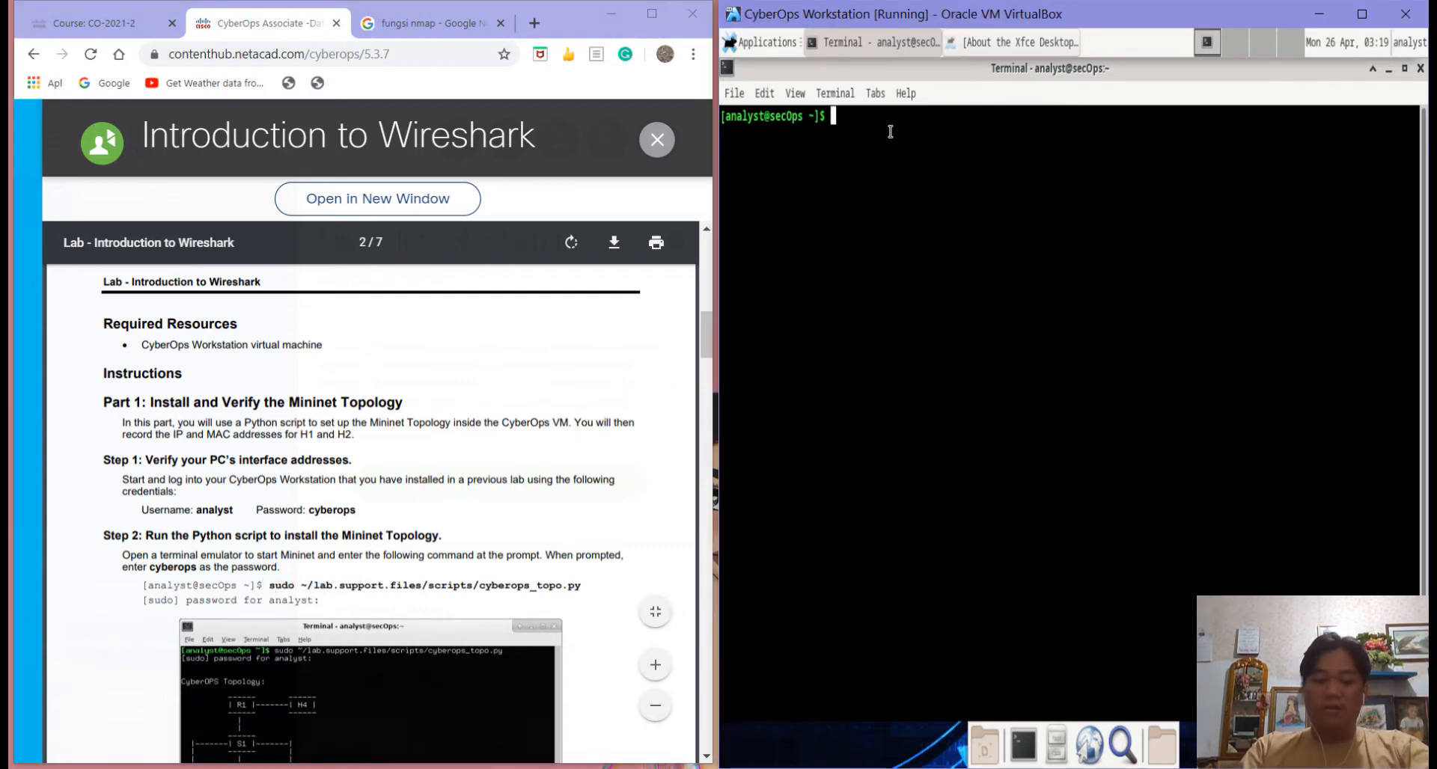
text(sudo )
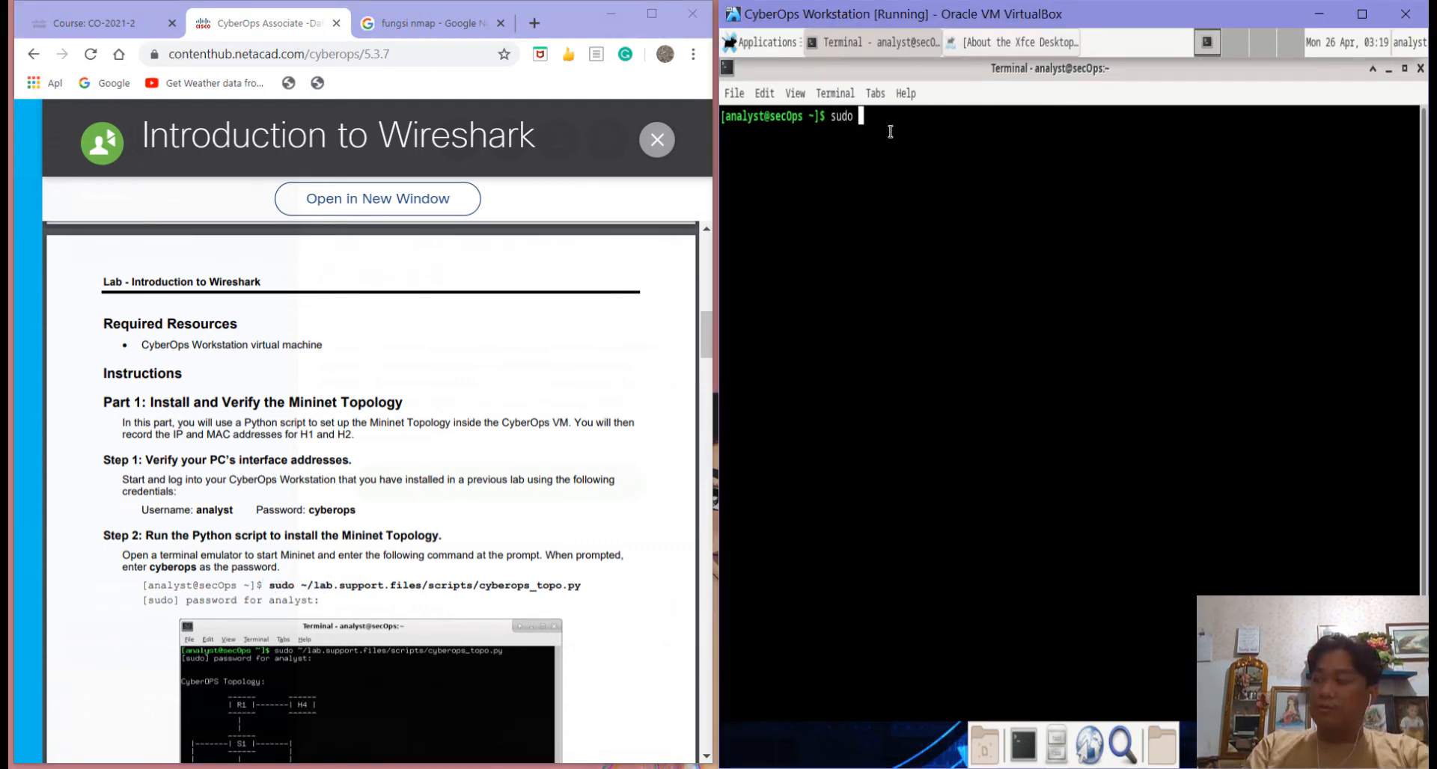
text(~)
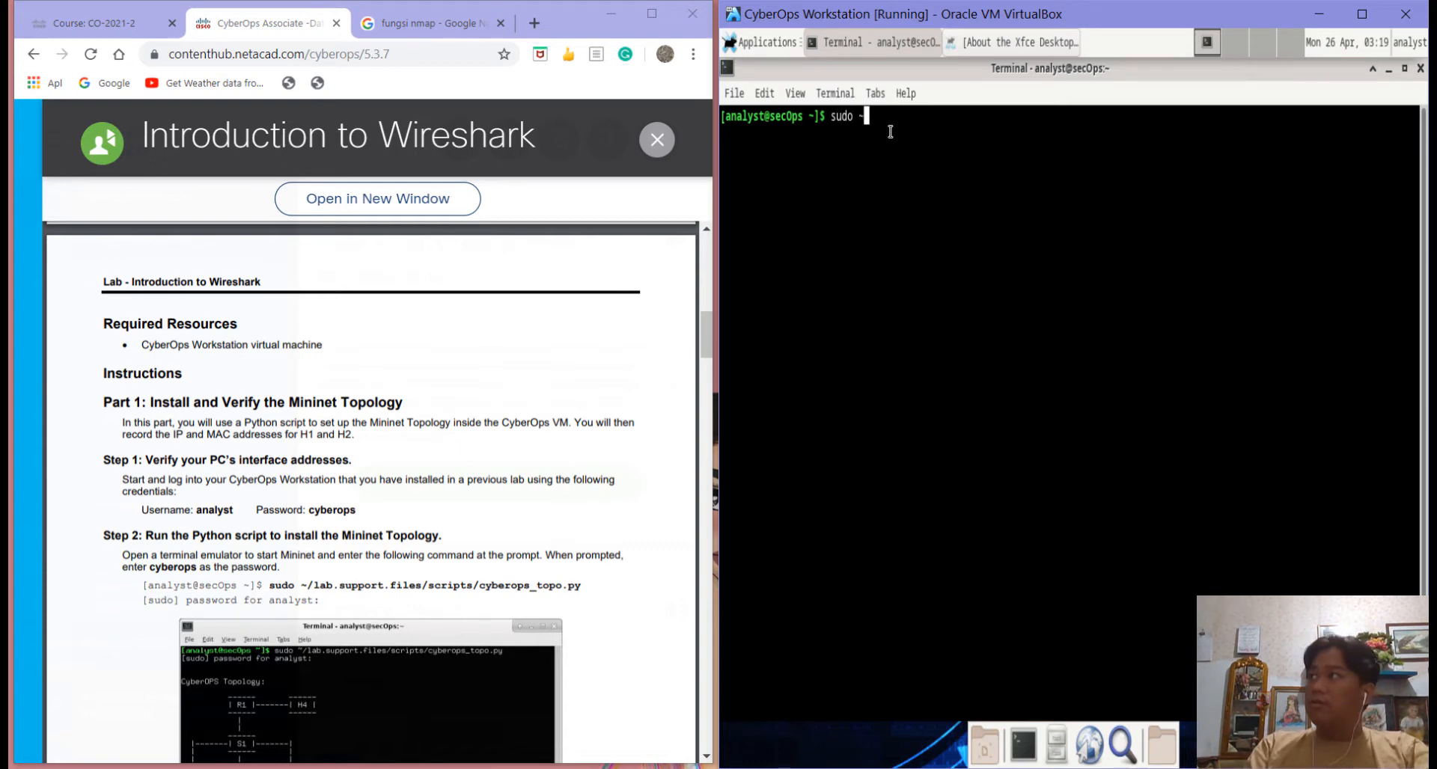
text(/lab)
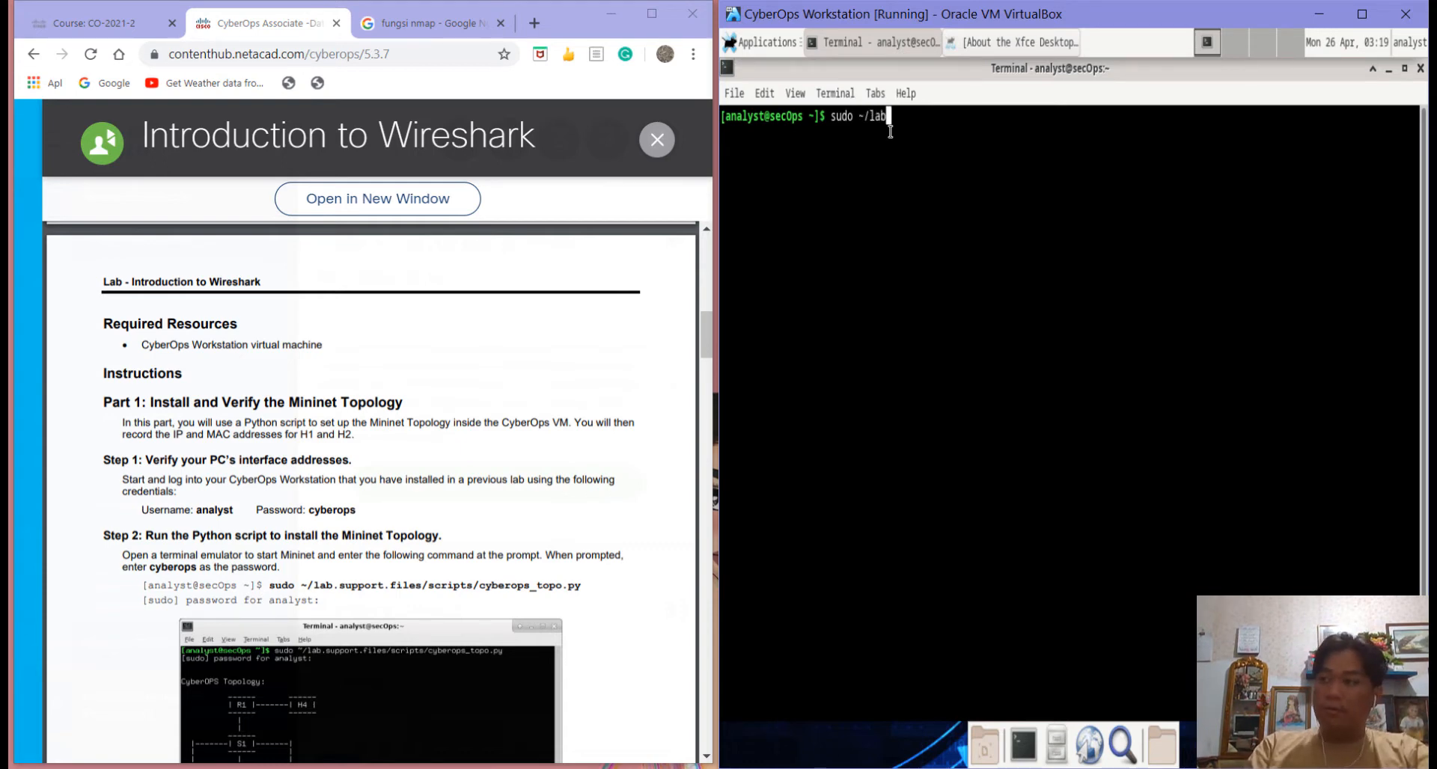
text(.support)
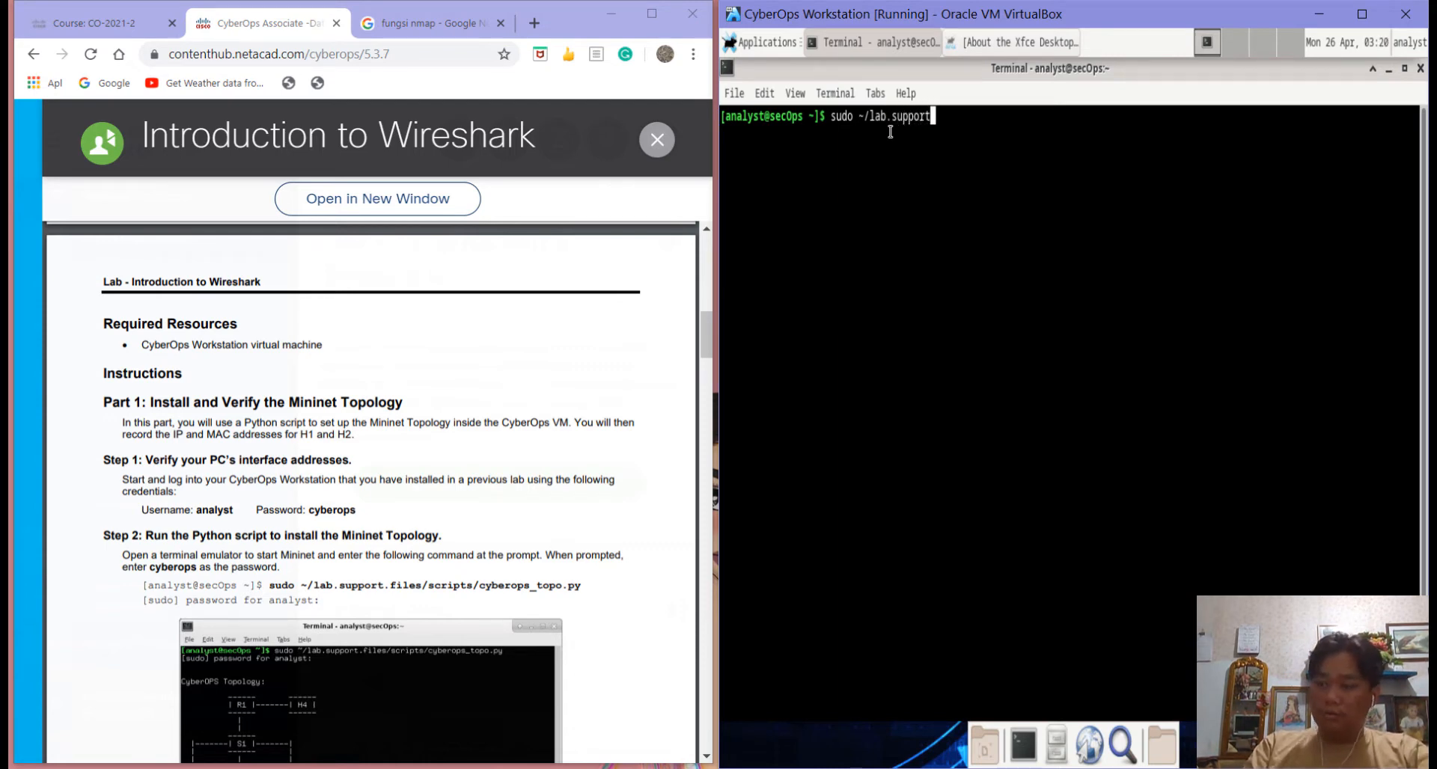
text(/)
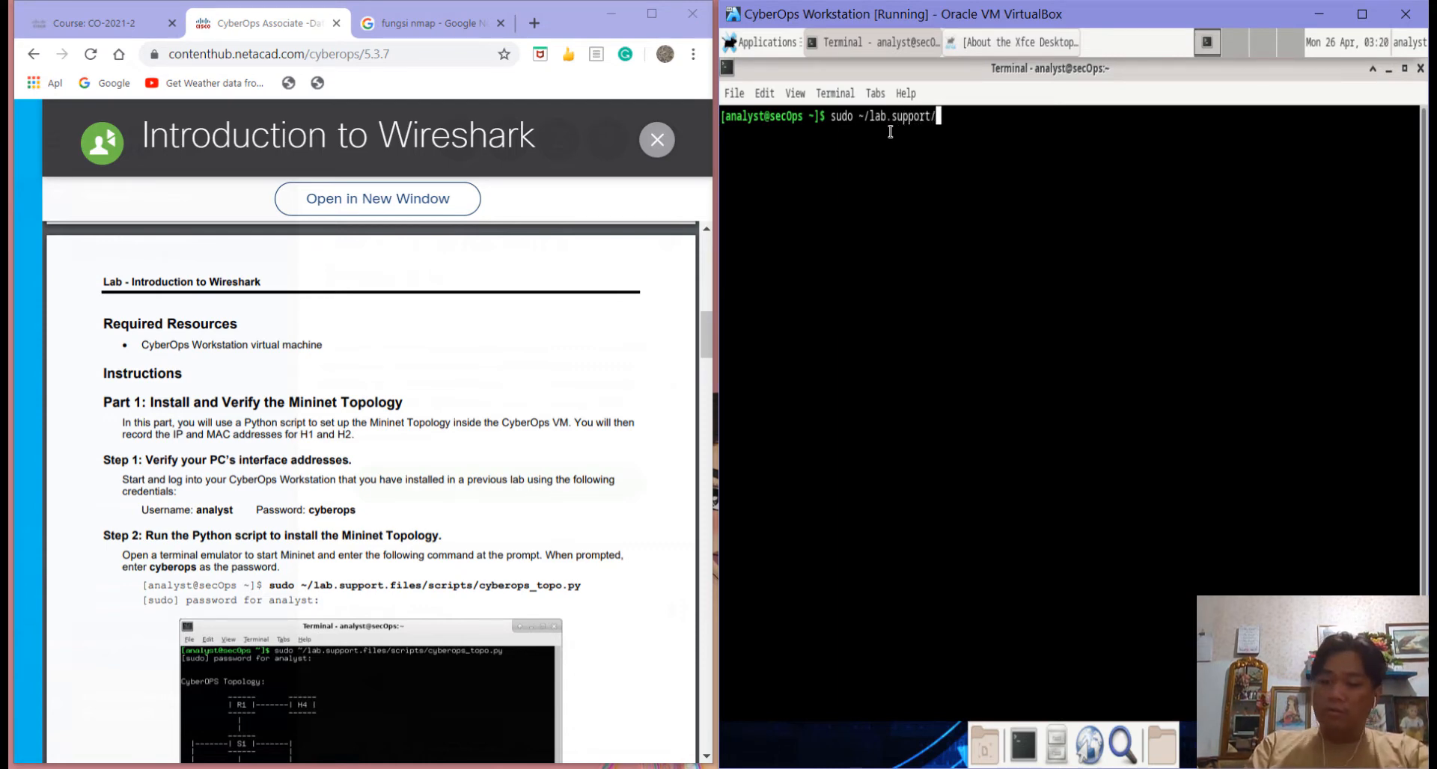
key(BackSpace)
text(.file)
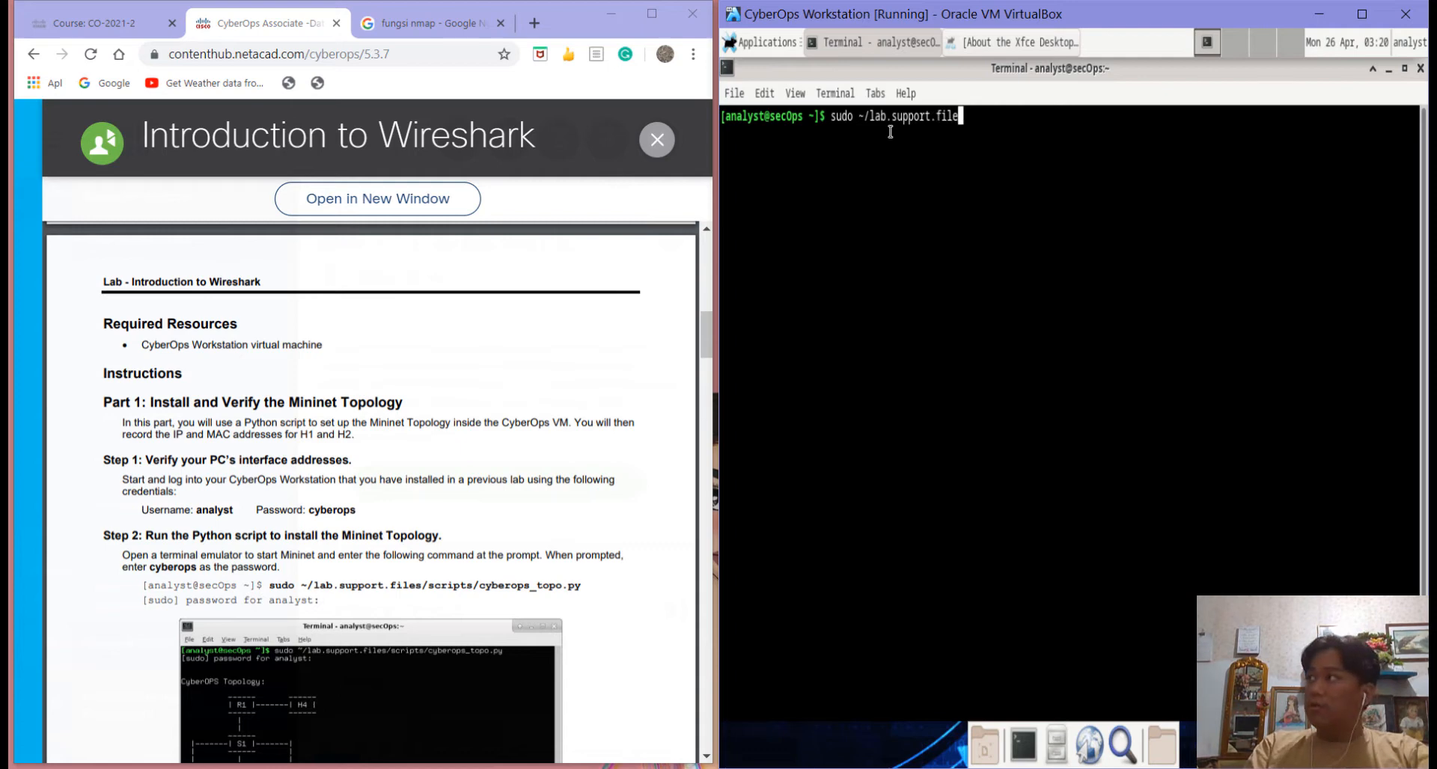
text(s/)
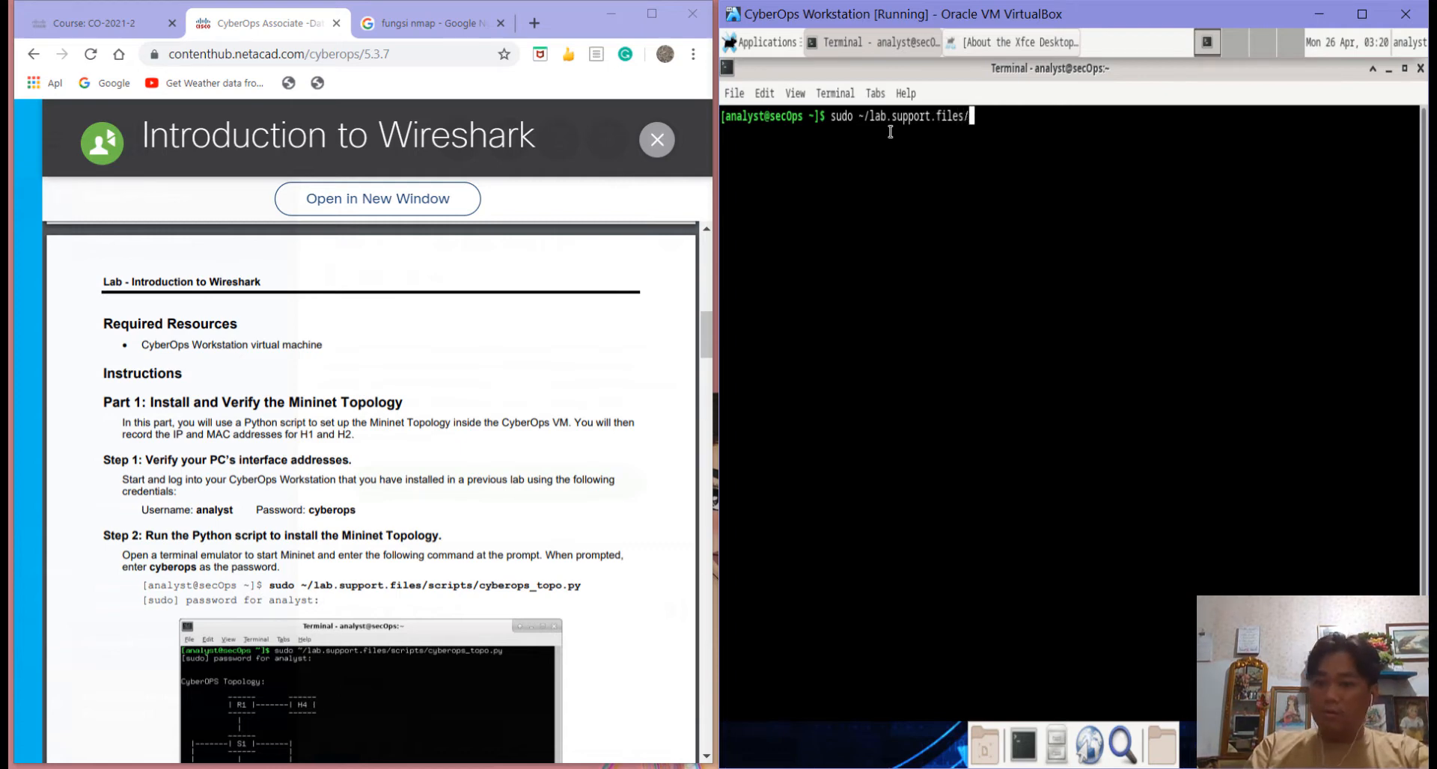
text(script)
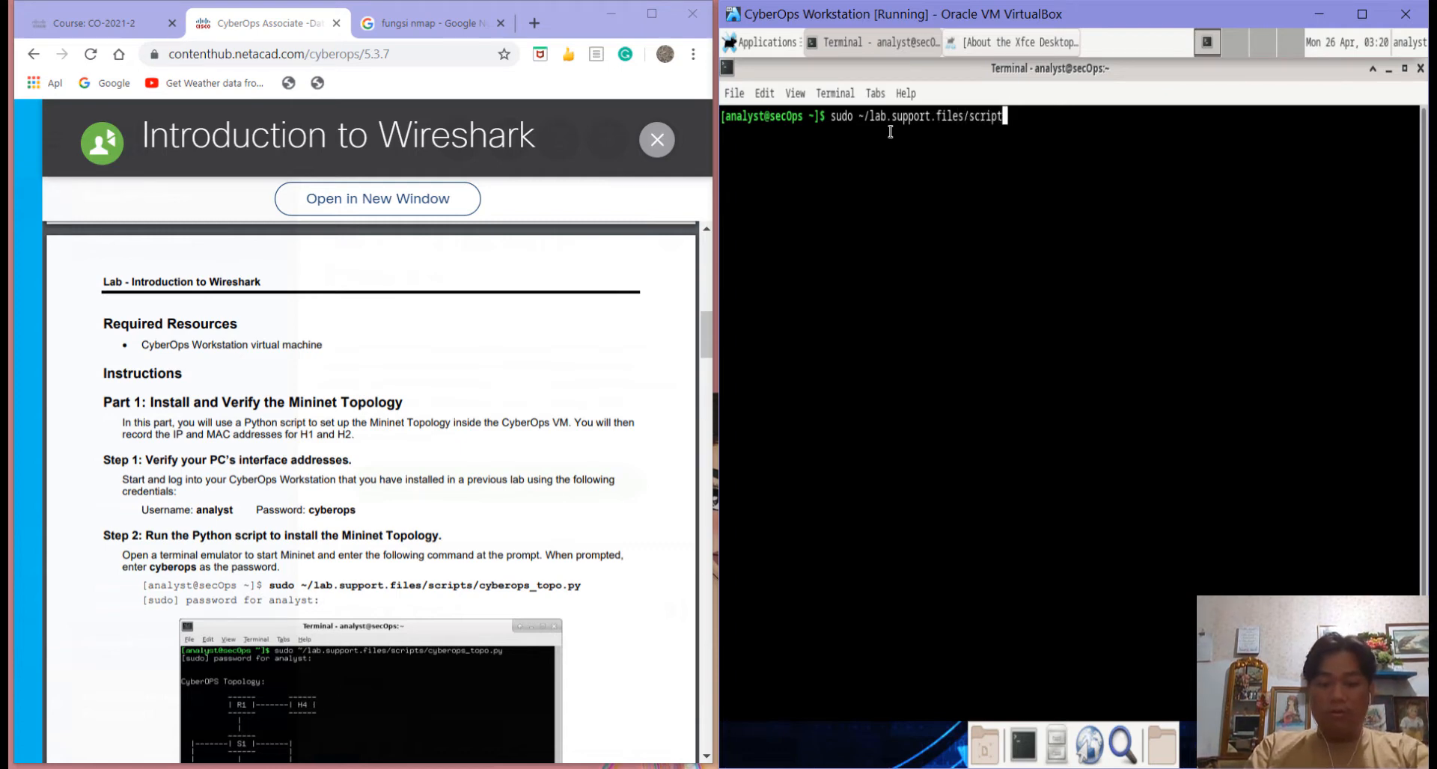
text(s)
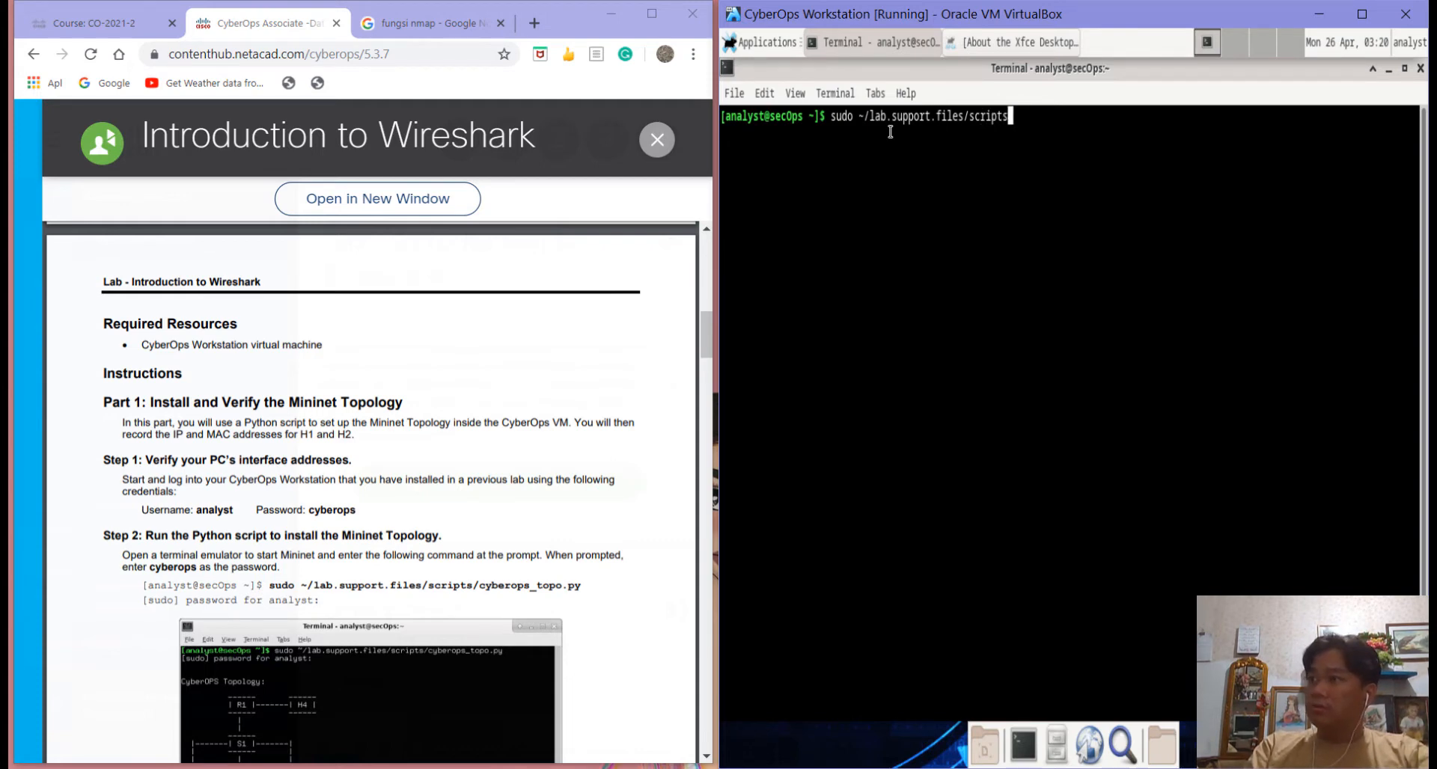
text(/cyber)
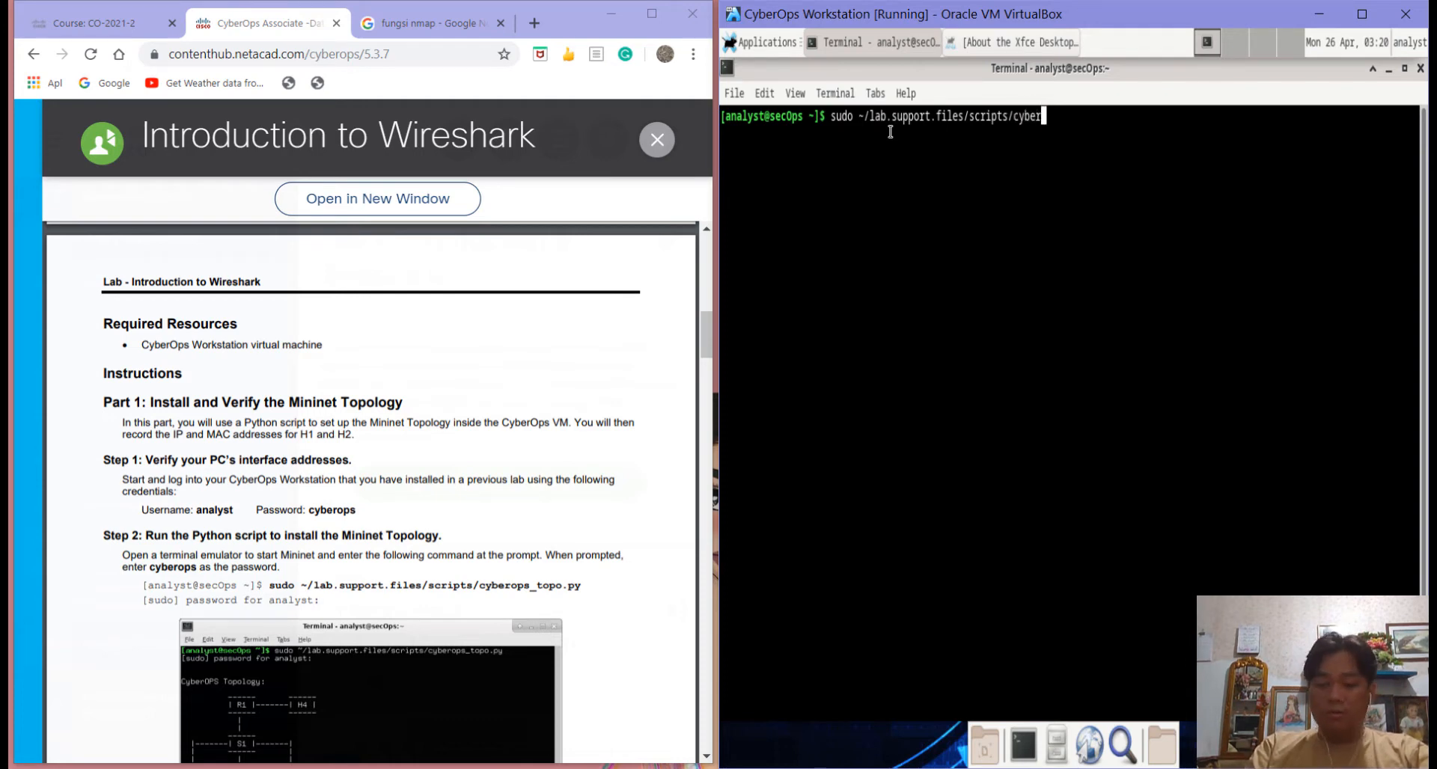
text(ops)
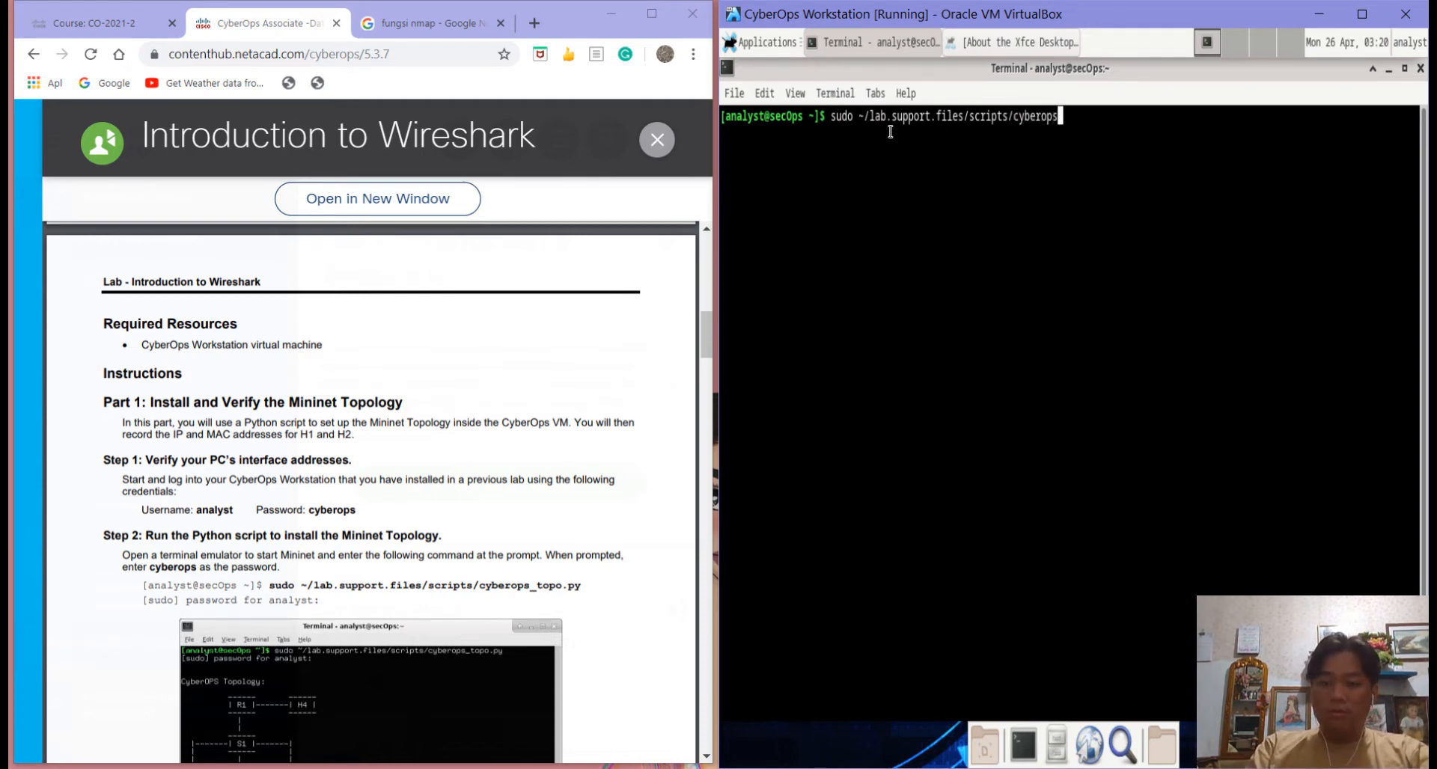
text(_topo)
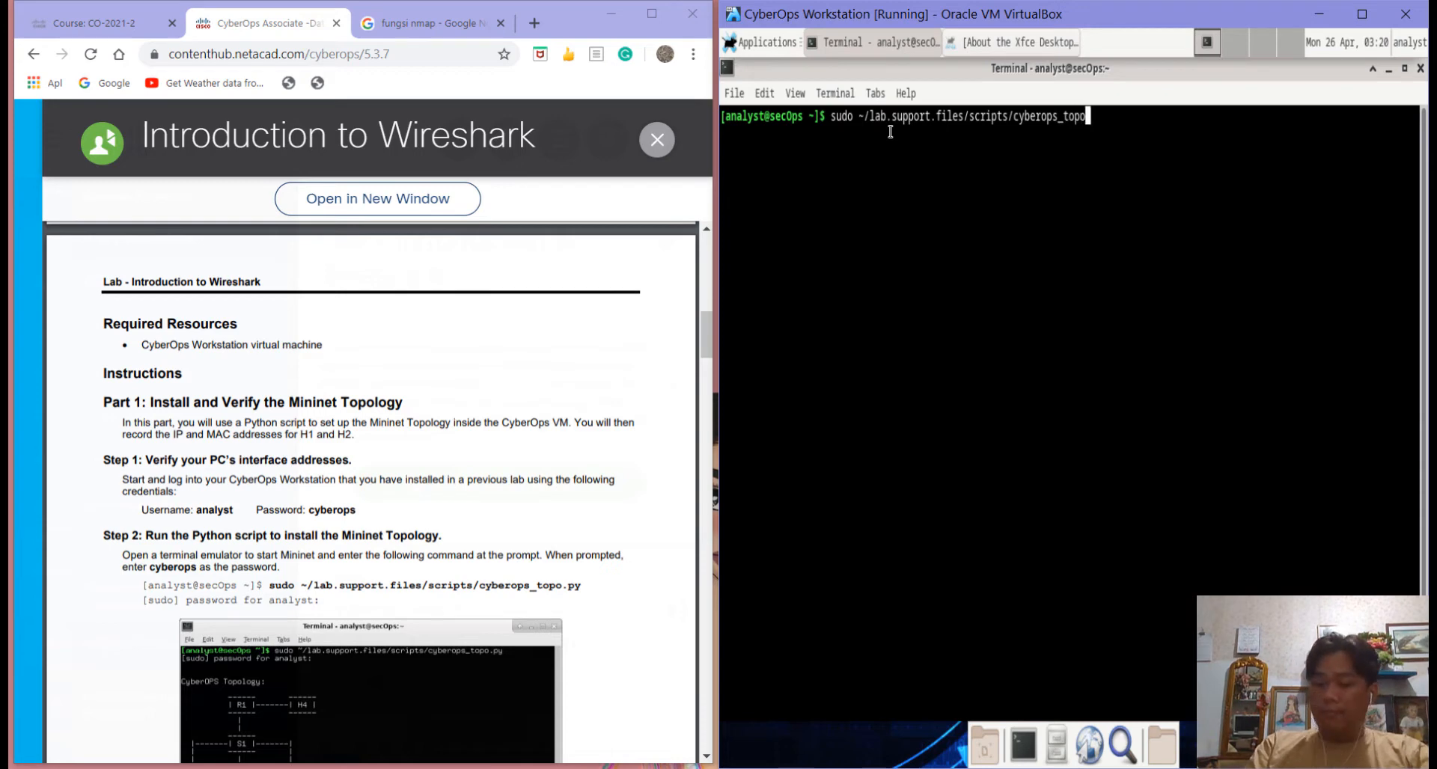
text(.py)
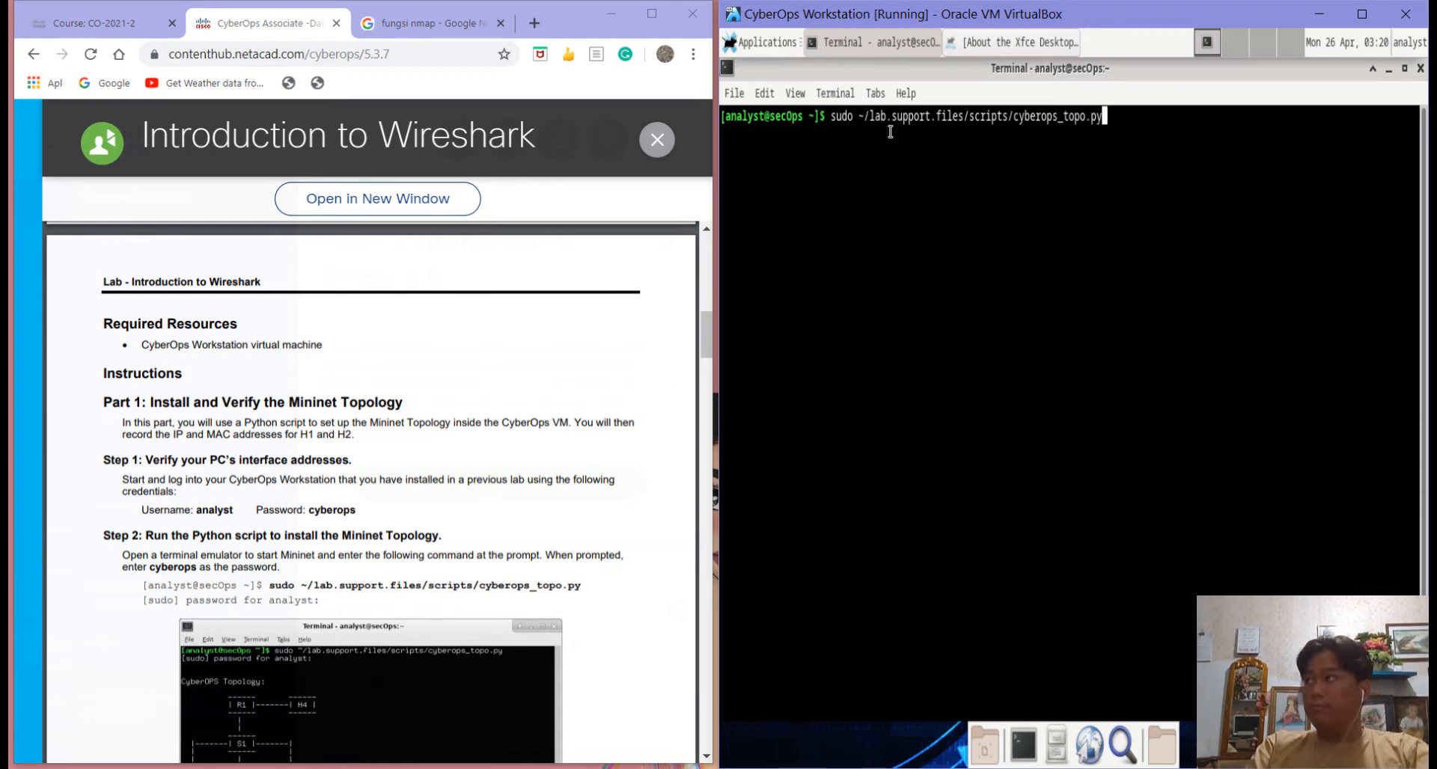
key(Return)
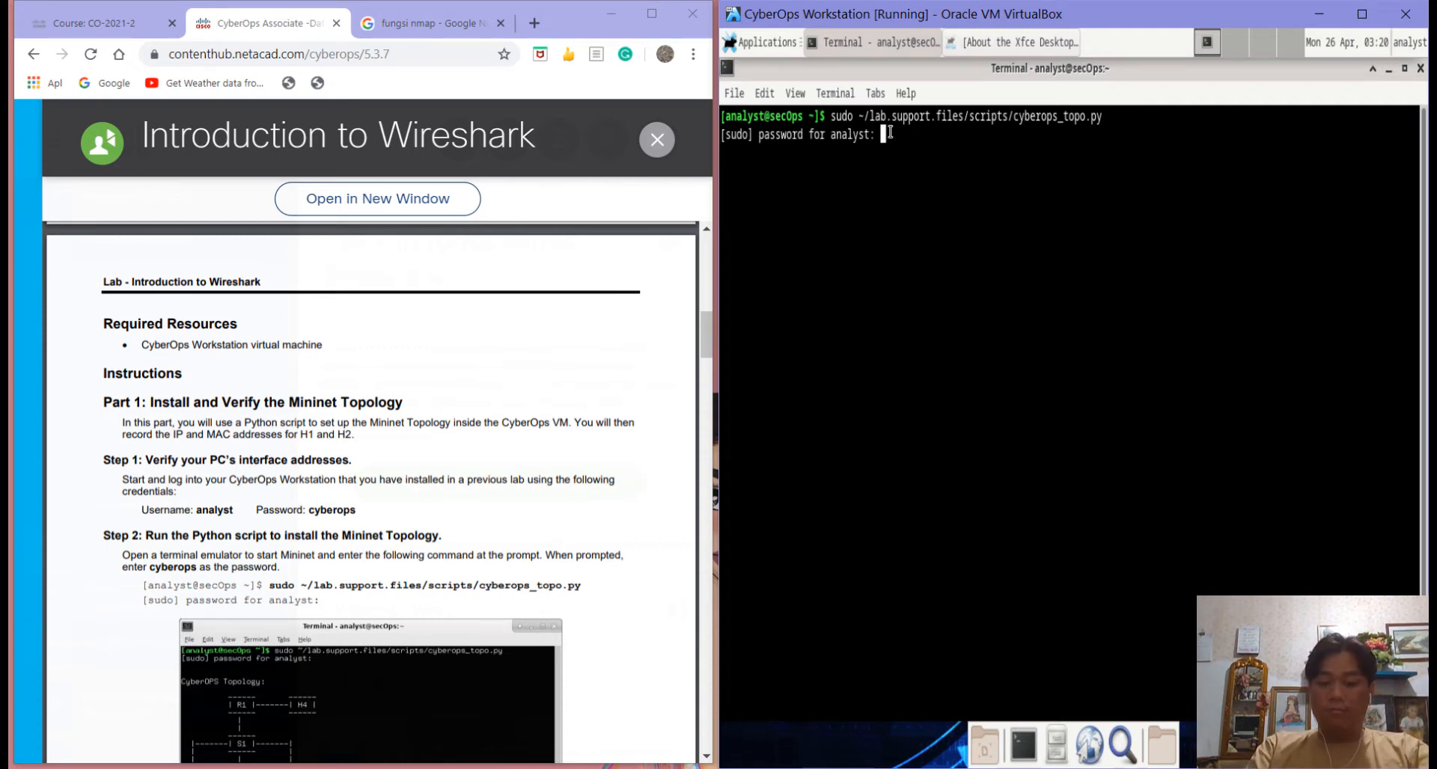
key(Return)
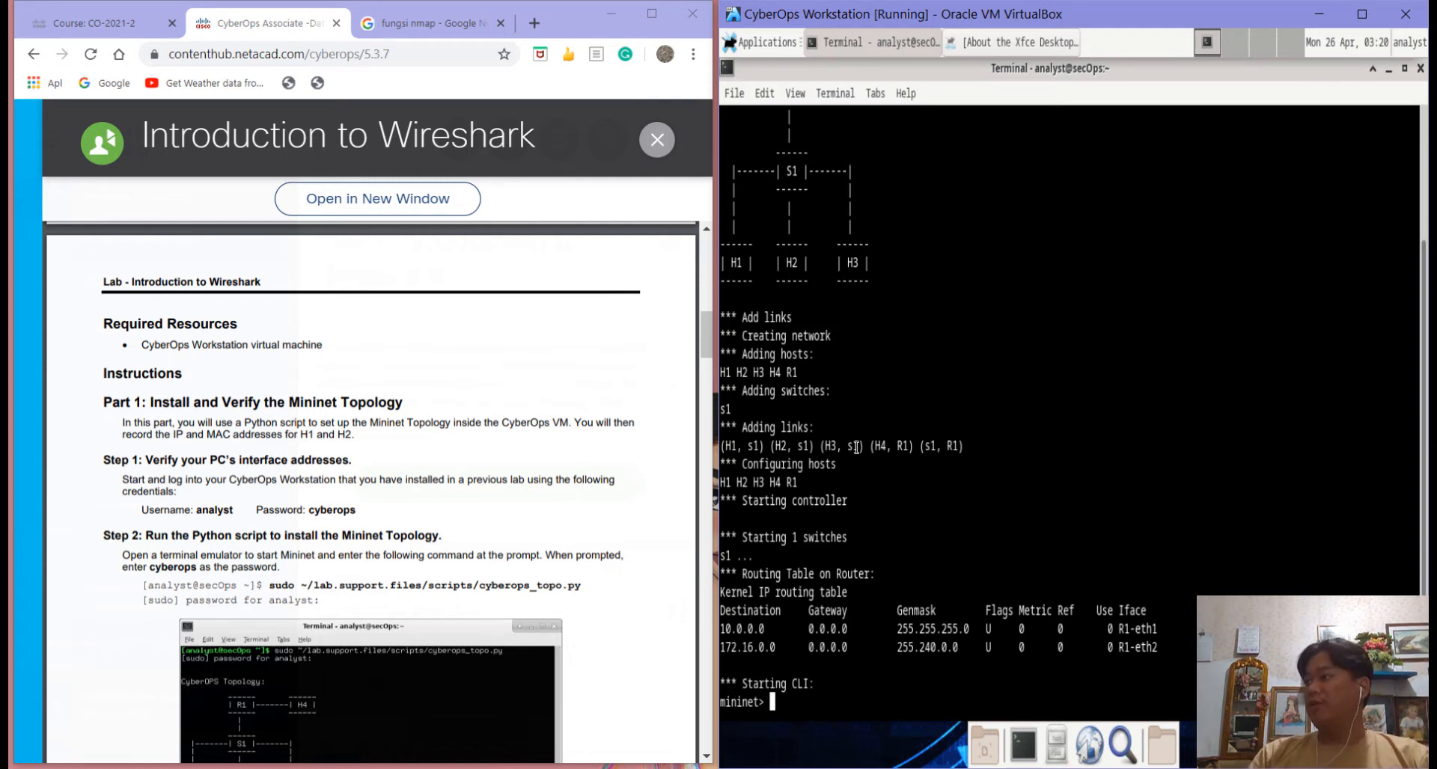
Step: Following Step 3 of the lab, try to start a terminal window for host H1 with Xterm H1 at the mininet prompt
scroll(526, 537, down, 4)
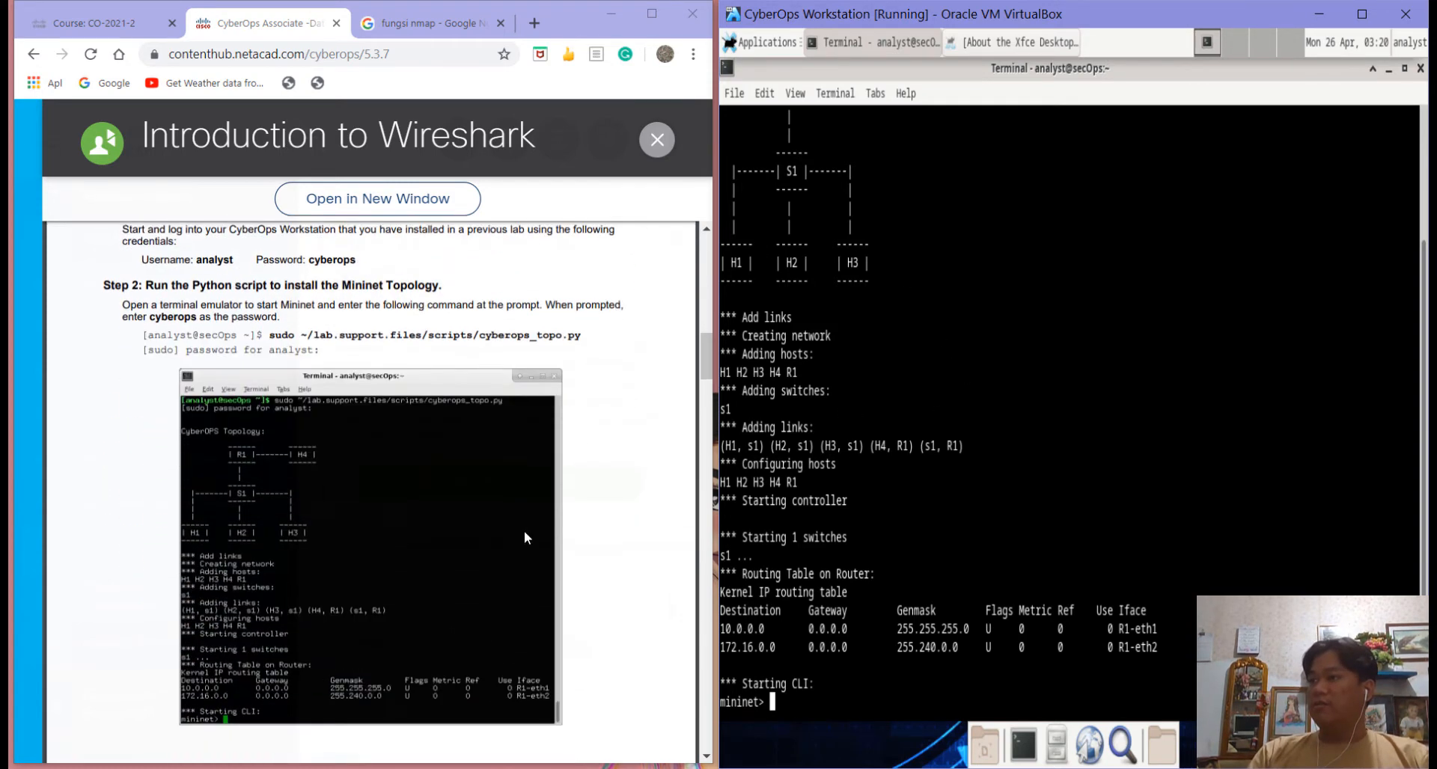
scroll(524, 531, down, 2)
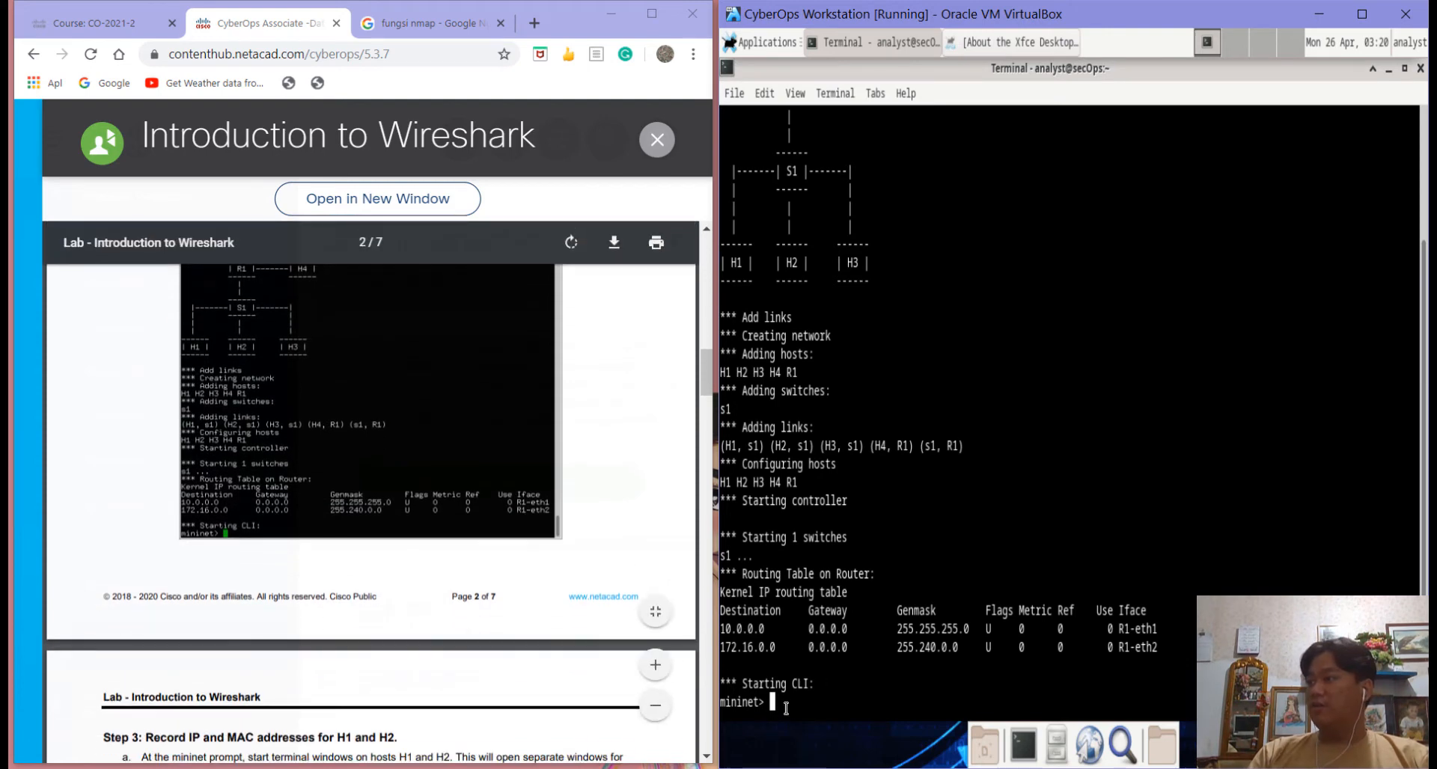
scroll(498, 574, down, 5)
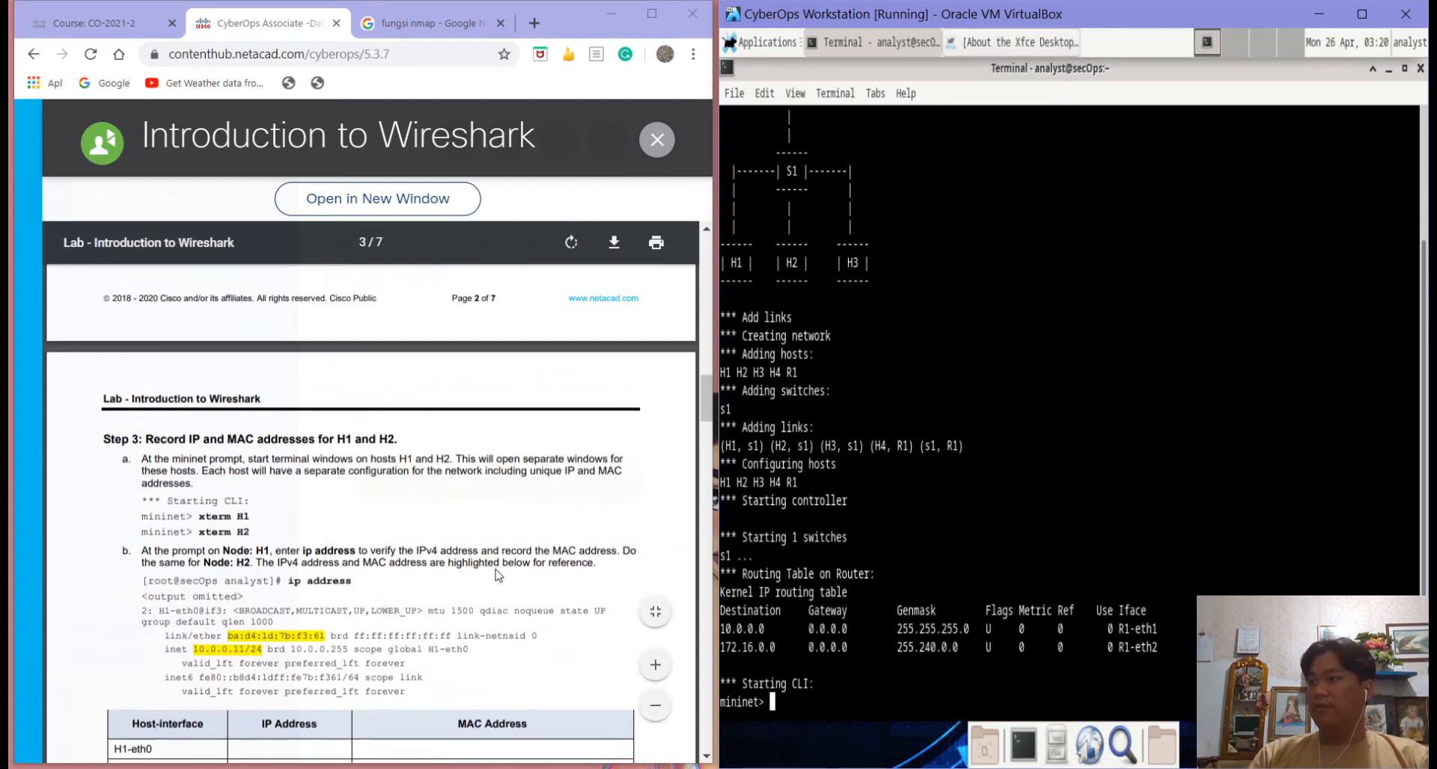
scroll(498, 575, down, 1)
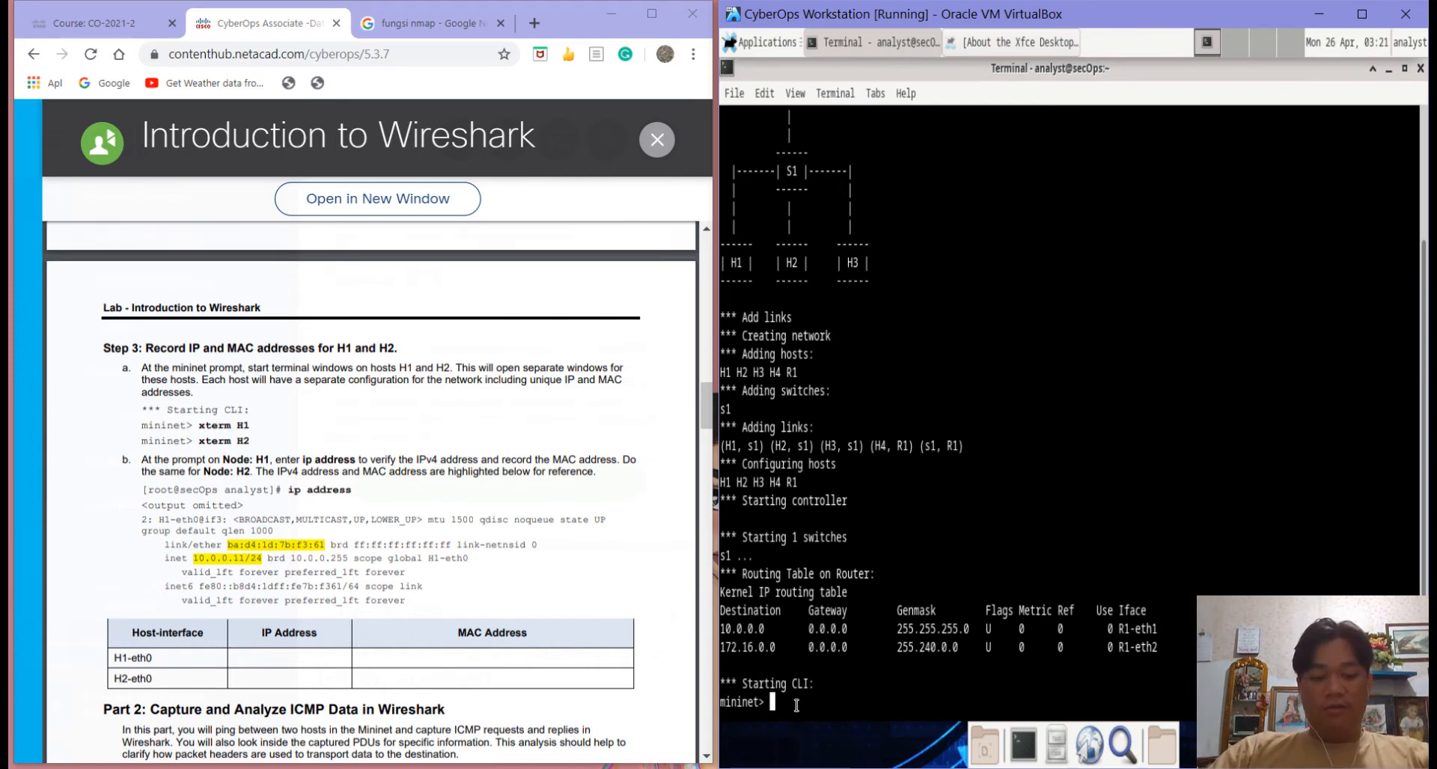
text(Xter)
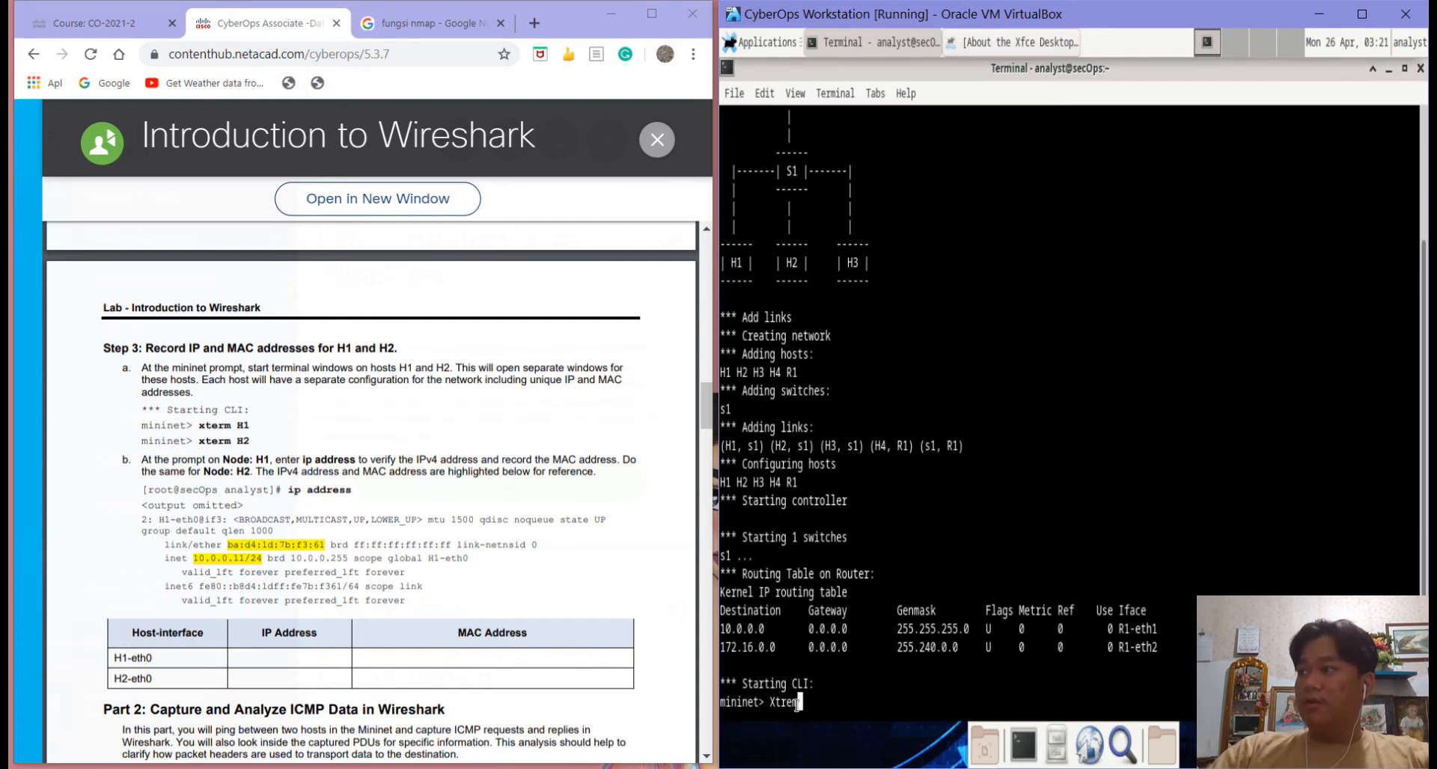
text(m)
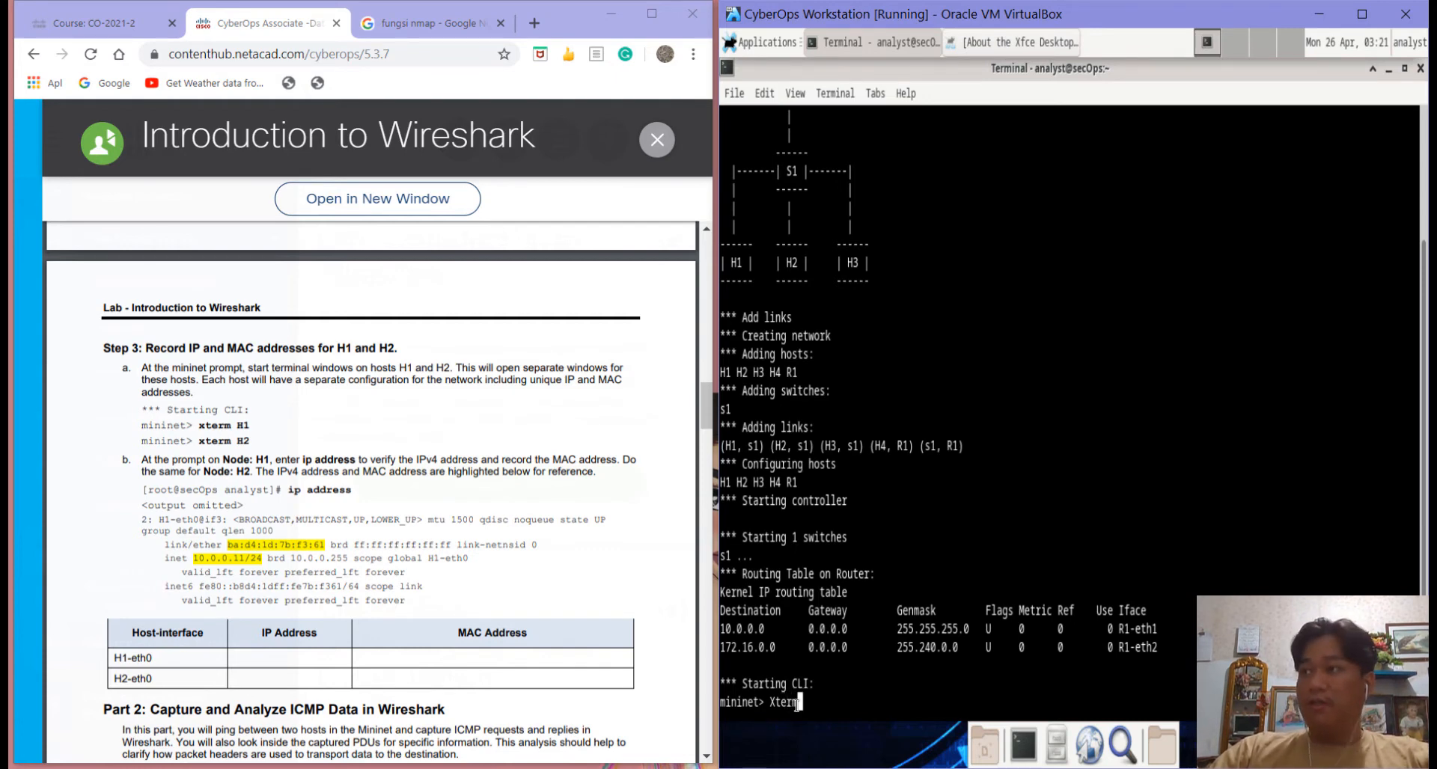
text( H1)
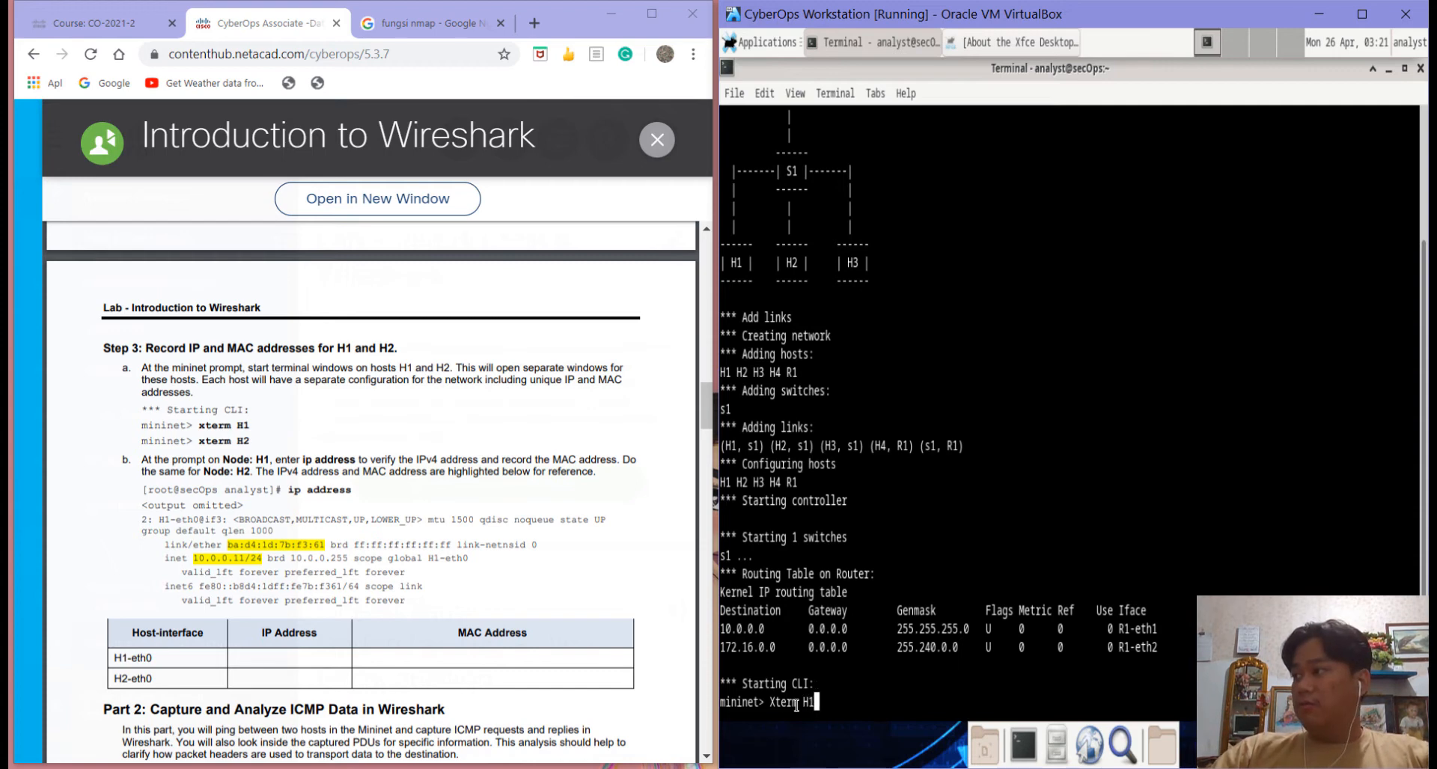
key(Return)
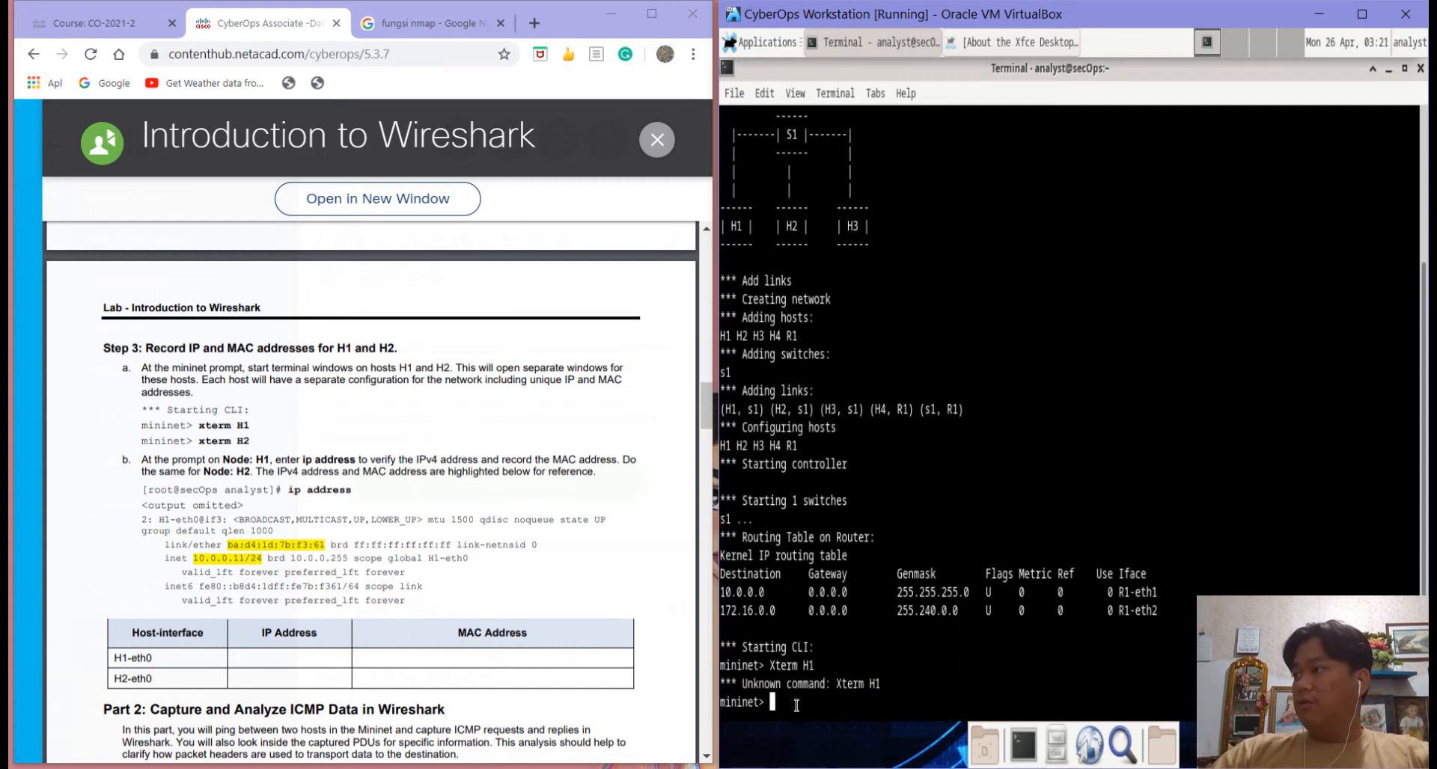
Step: Start a terminal window for host H1 by running xterm H1 at the mininet prompt
text(xterm)
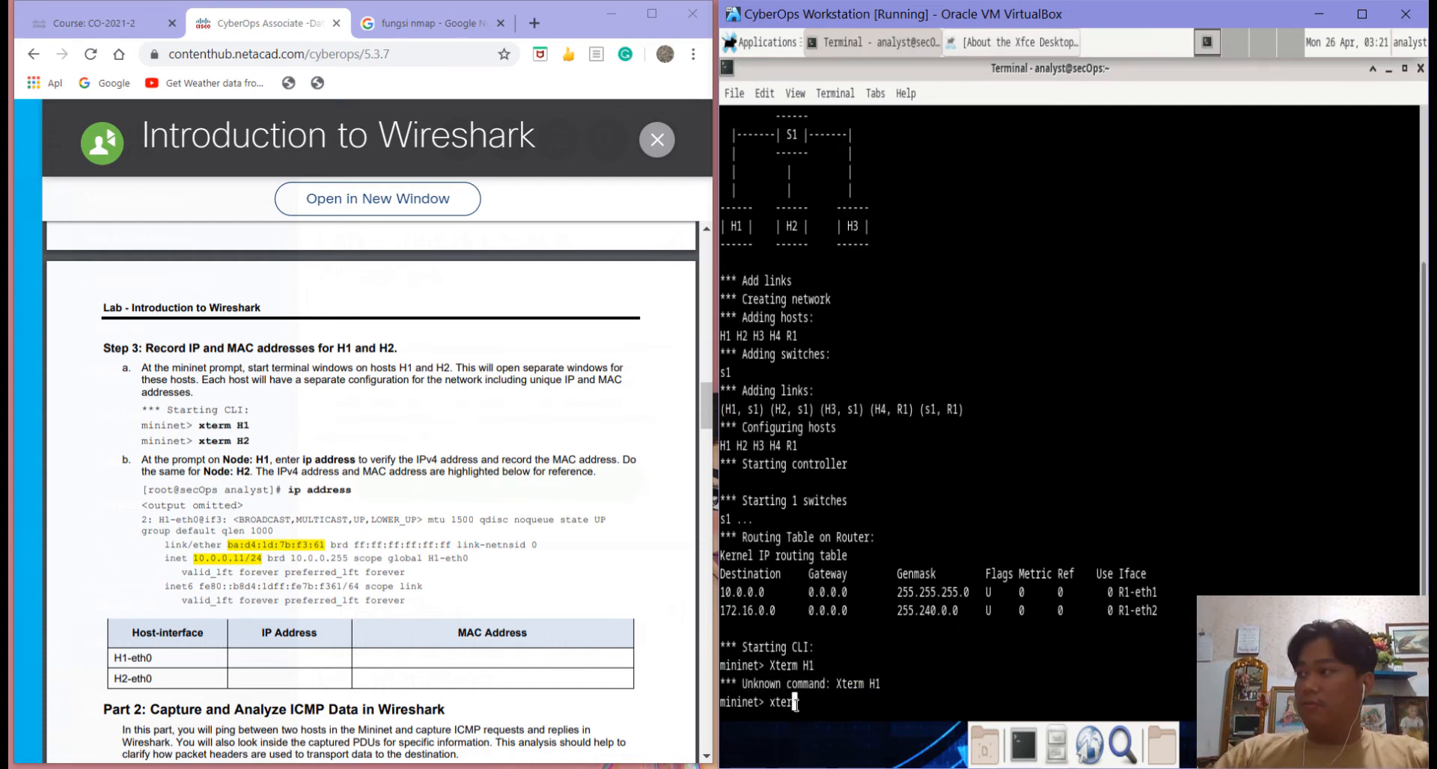
text( H1)
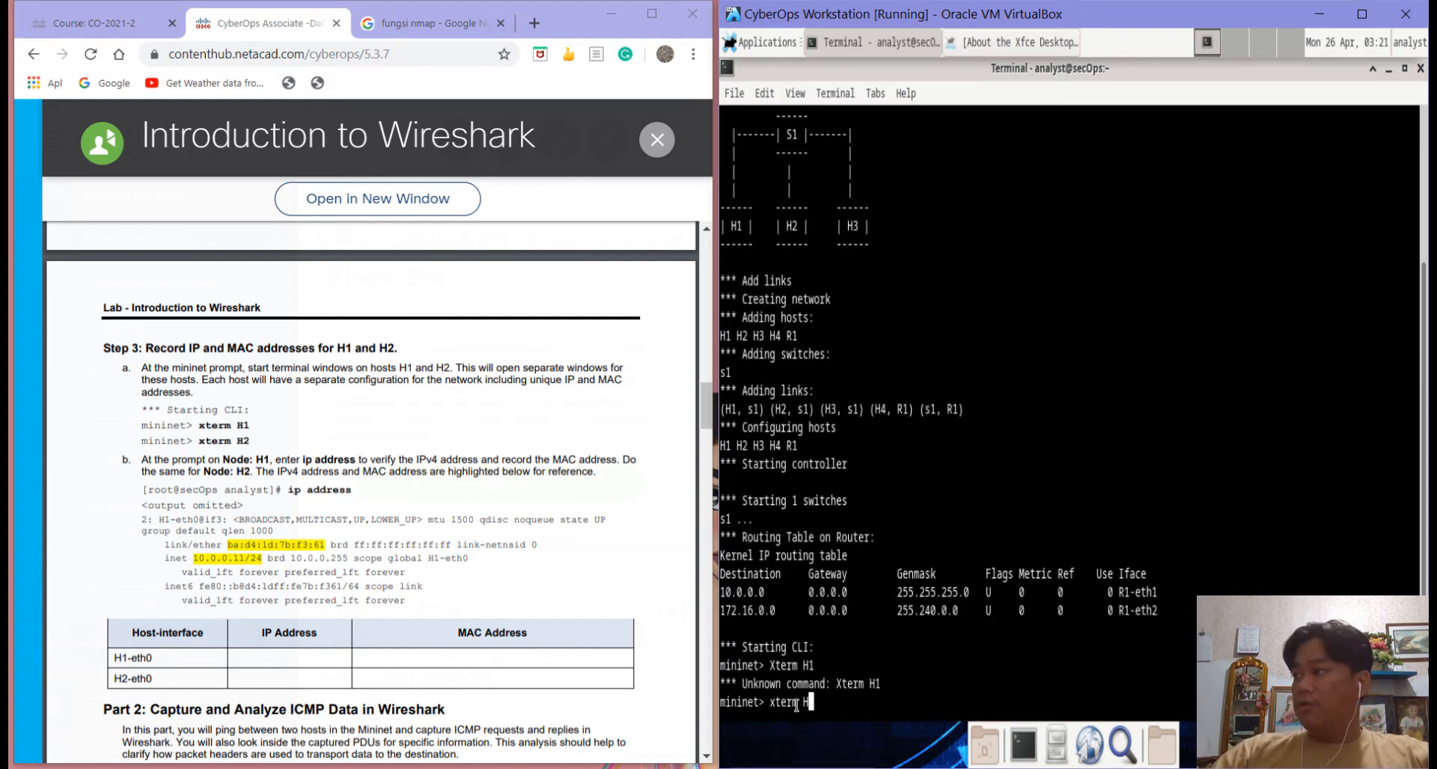
key(Return)
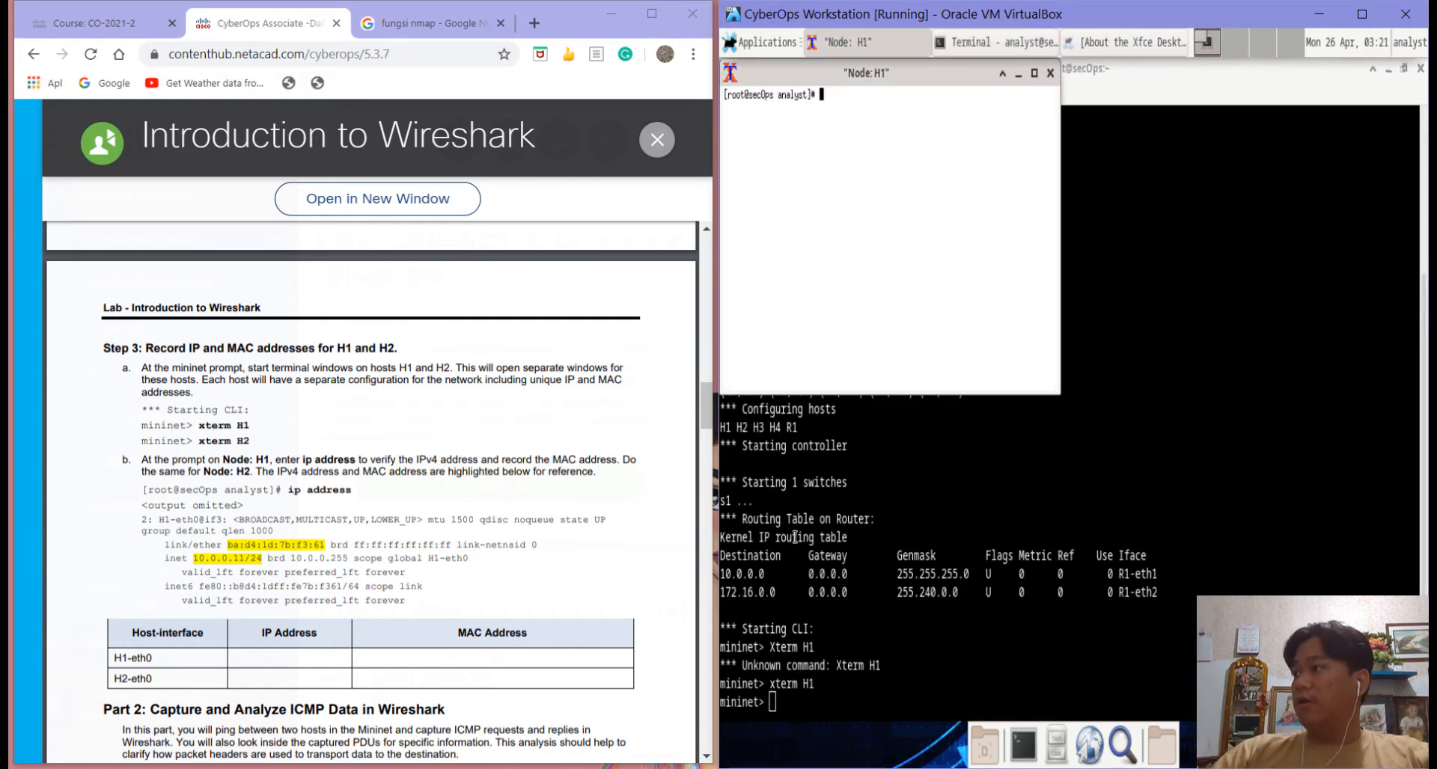
Step: Return to the mininet prompt and run xterm H2 to start a terminal window for host H2
click(797, 700)
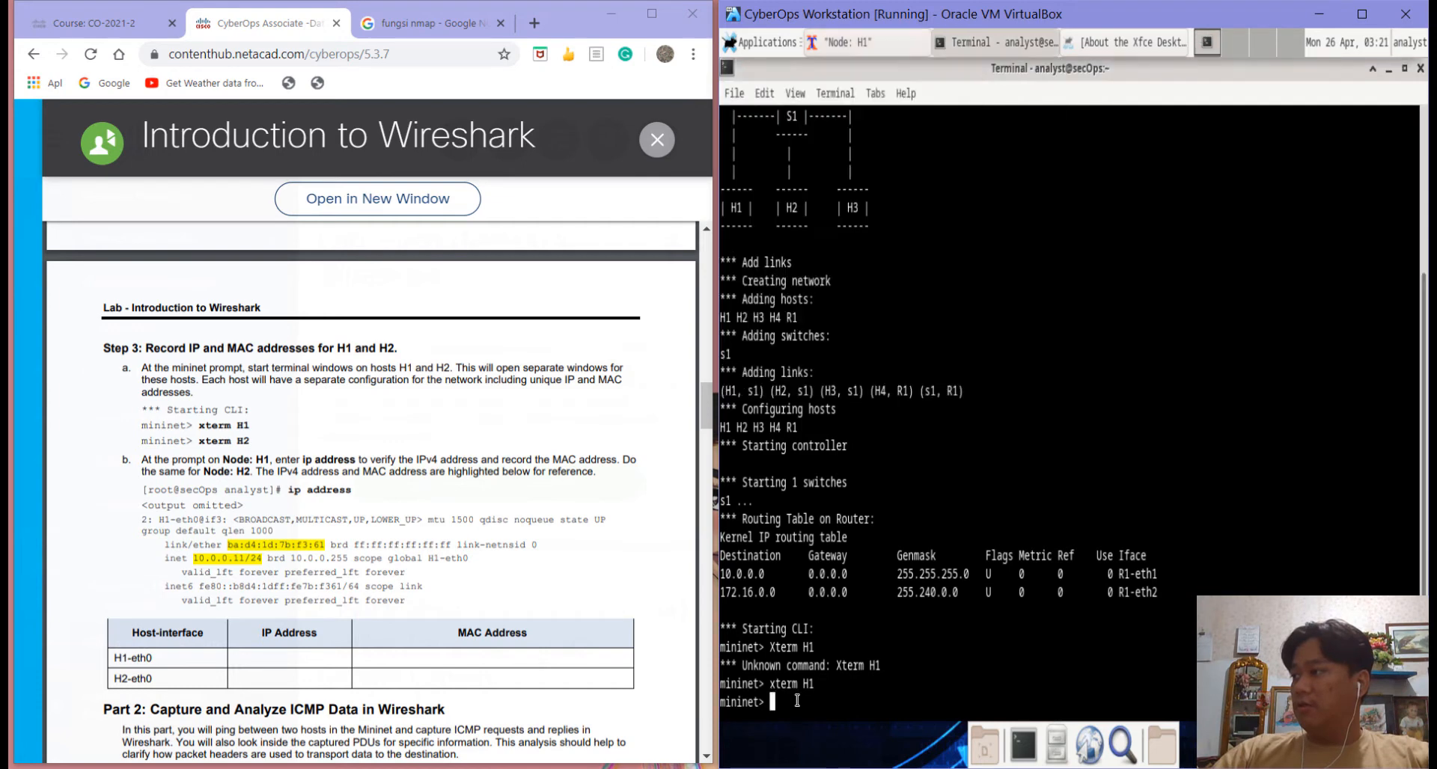
text(xter)
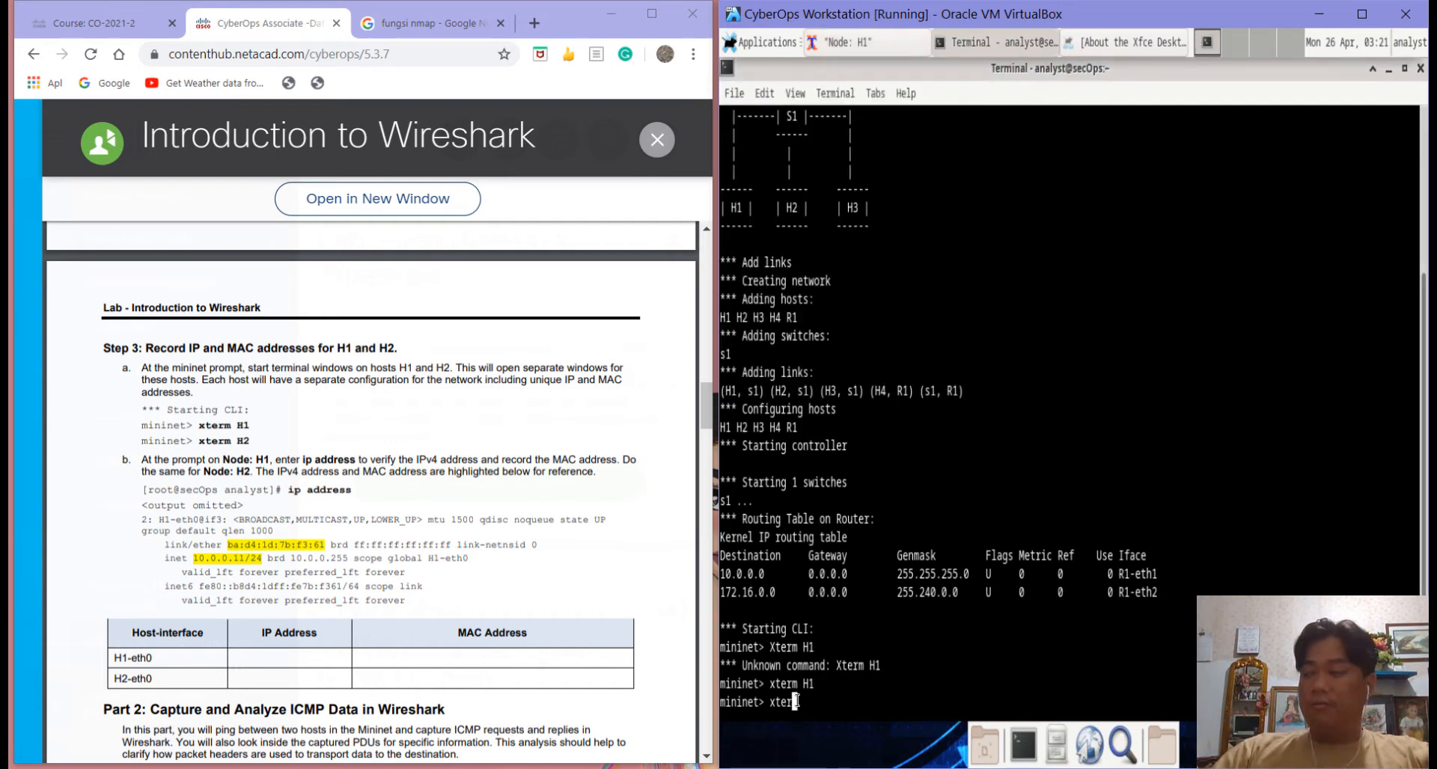
text(m H)
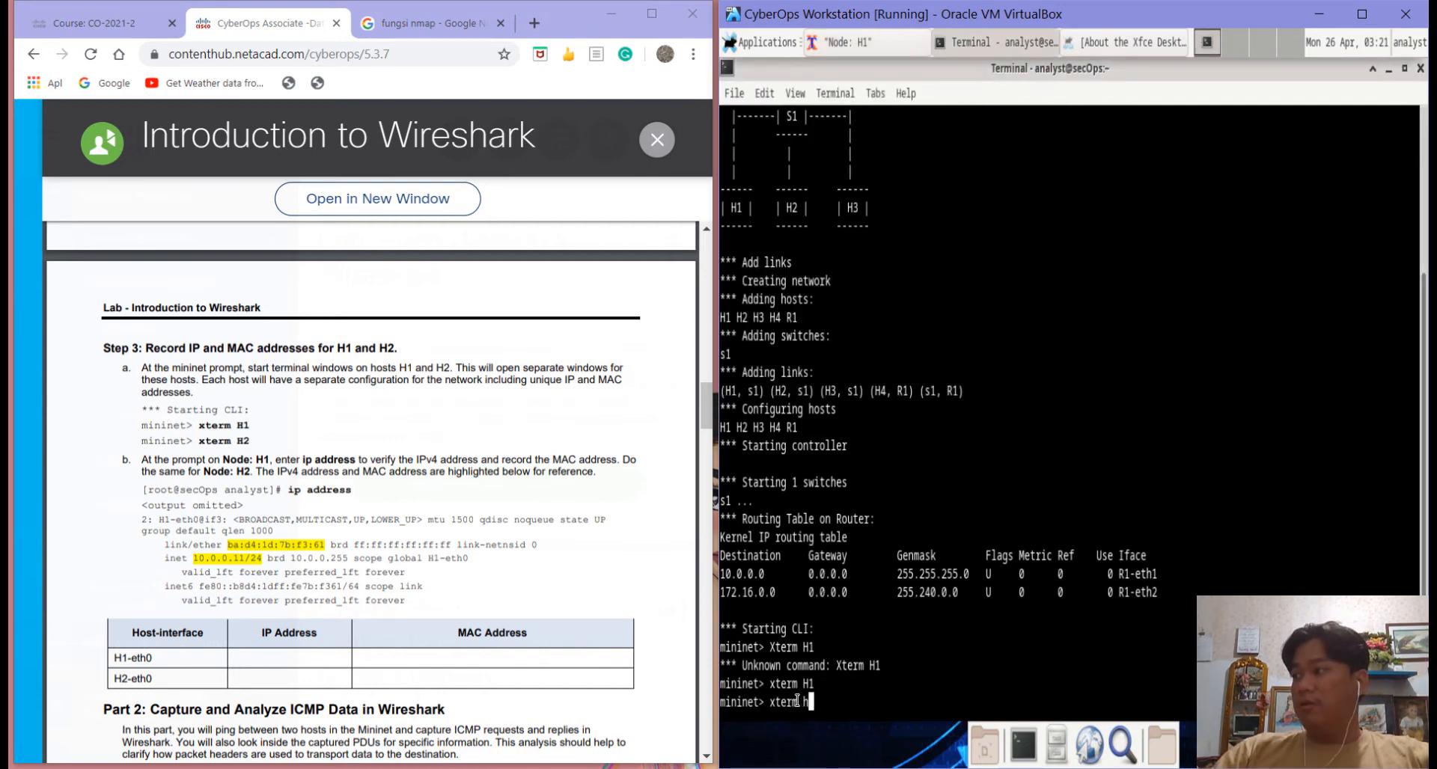
text(2)
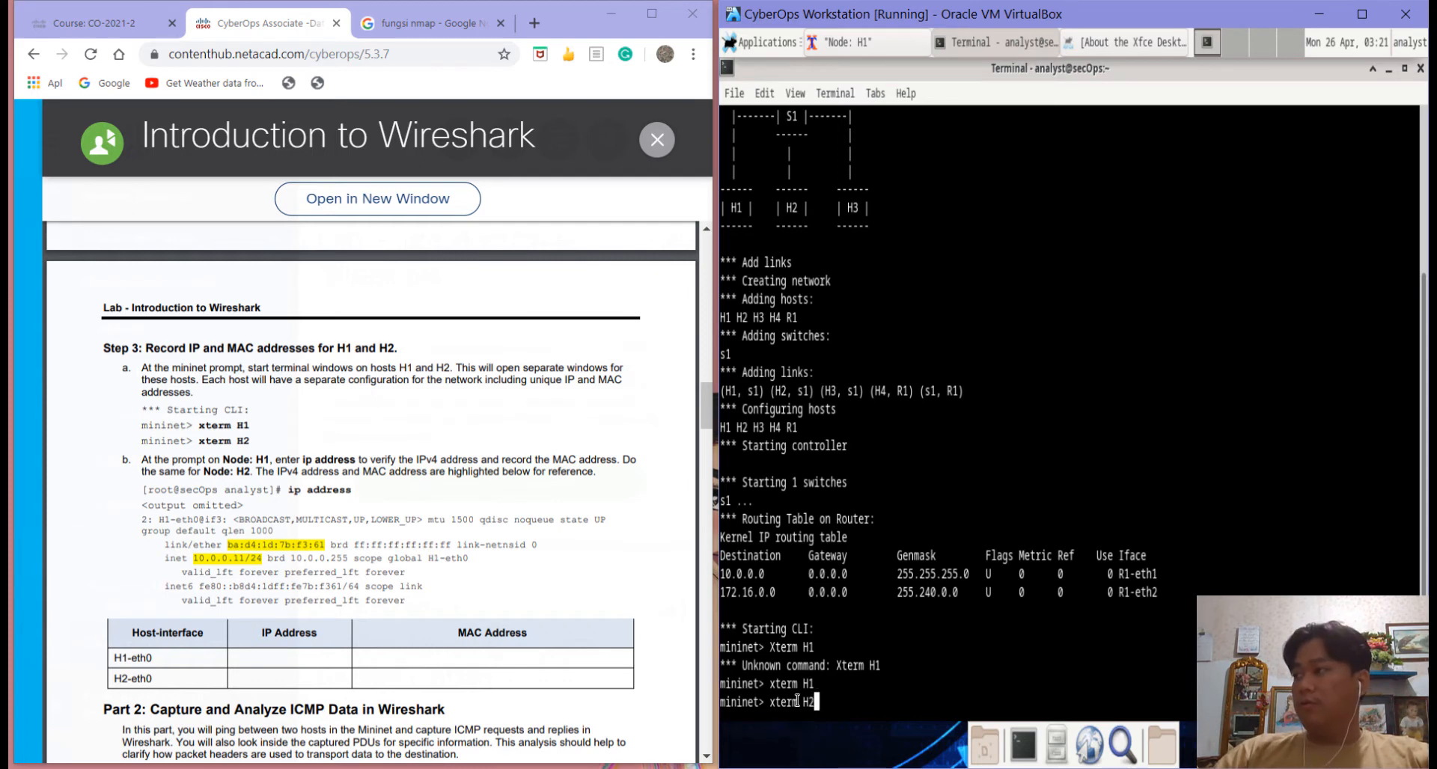
key(Return)
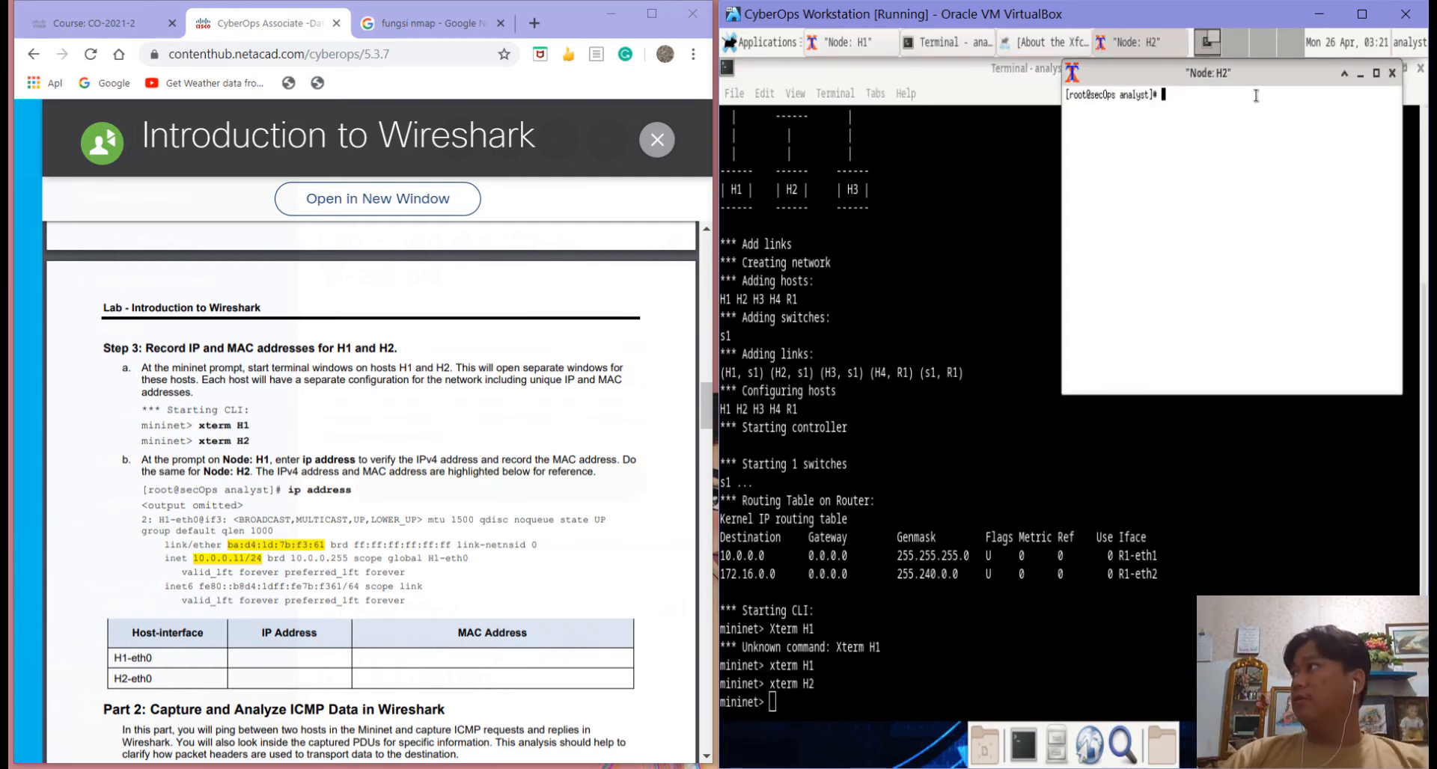
Step: Close the About the Xfce Desktop Environment window and bring the Node: H1 terminal to the front
click(1057, 45)
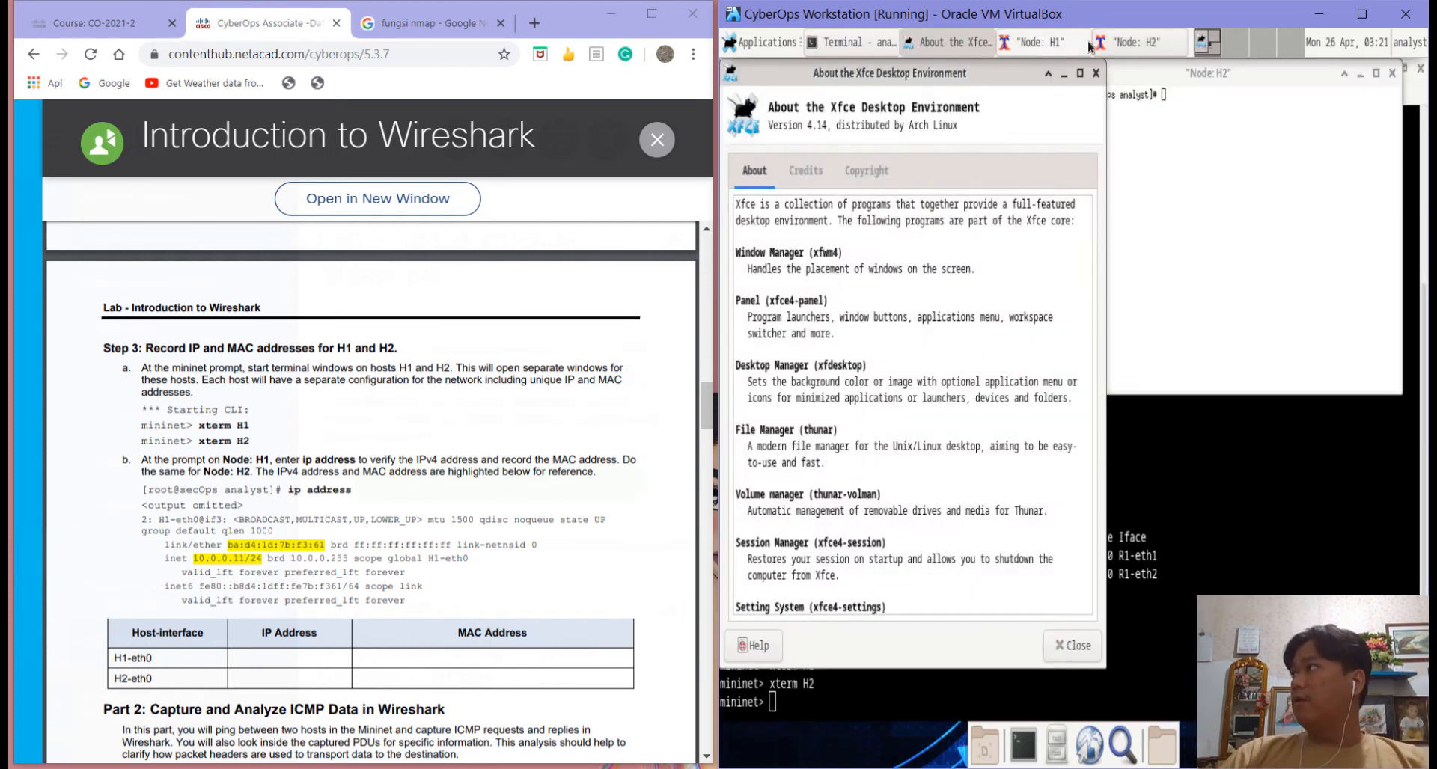
click(1094, 73)
click(973, 42)
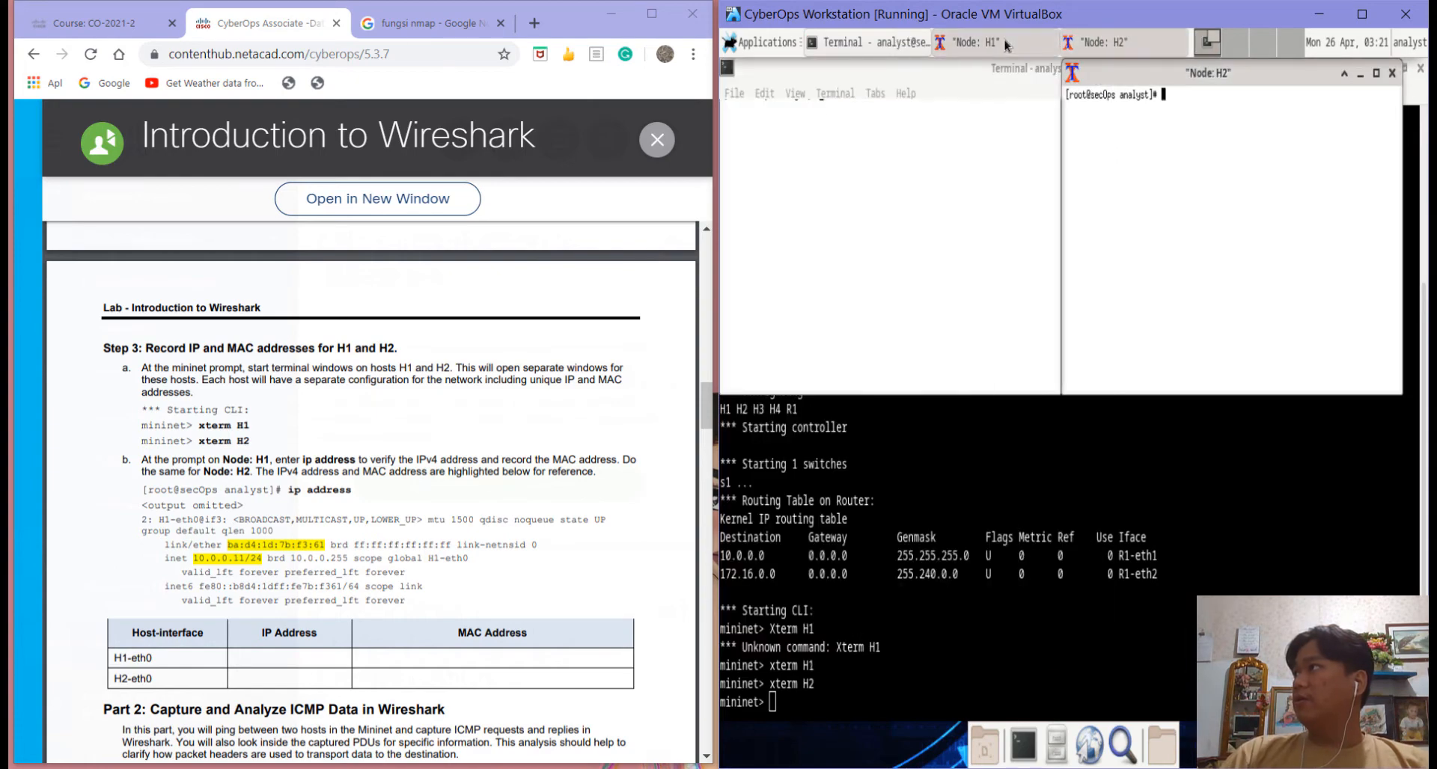
Step: Run ip address on Node: H1 and highlight the MAC and IPv4 addresses of H1-eth0 in the output
scroll(410, 454, down, 1)
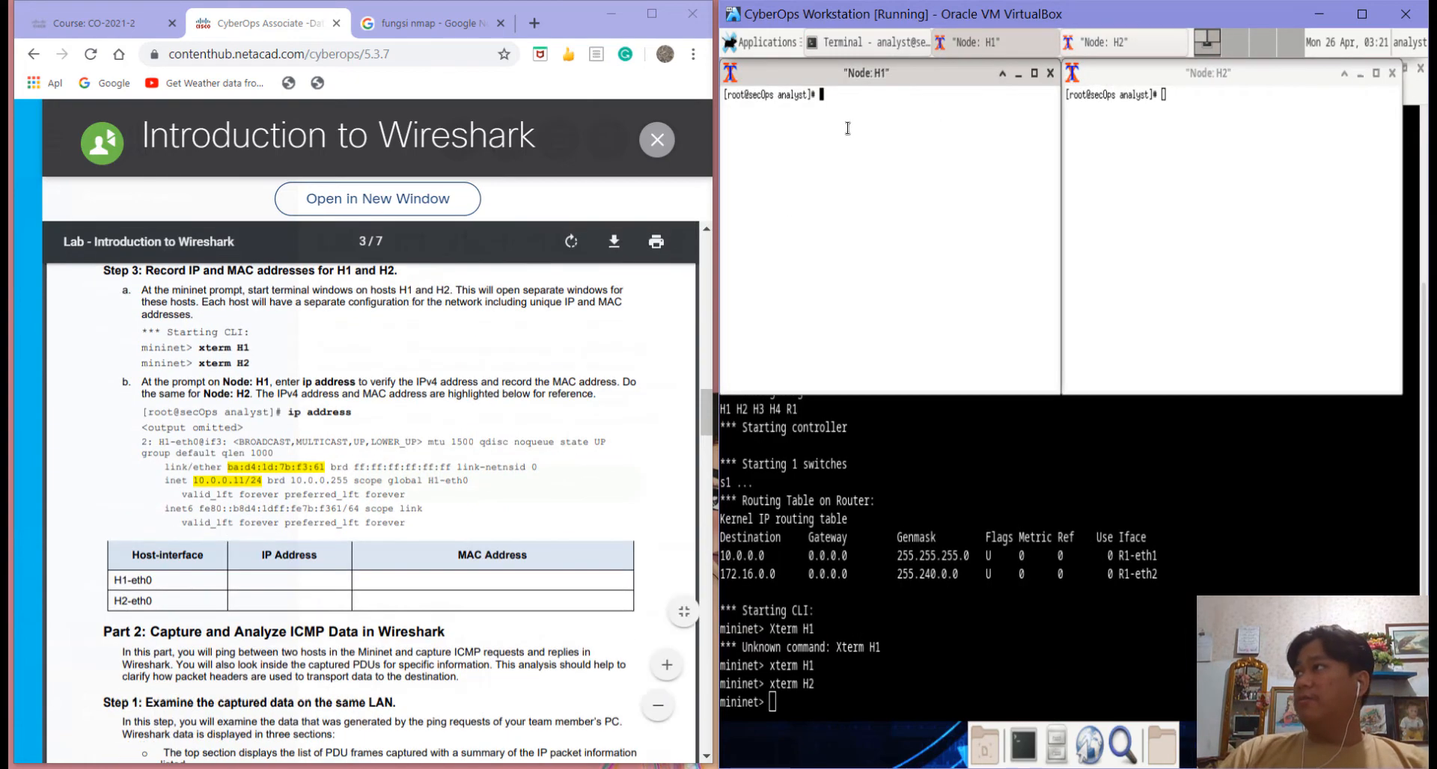
text(ip )
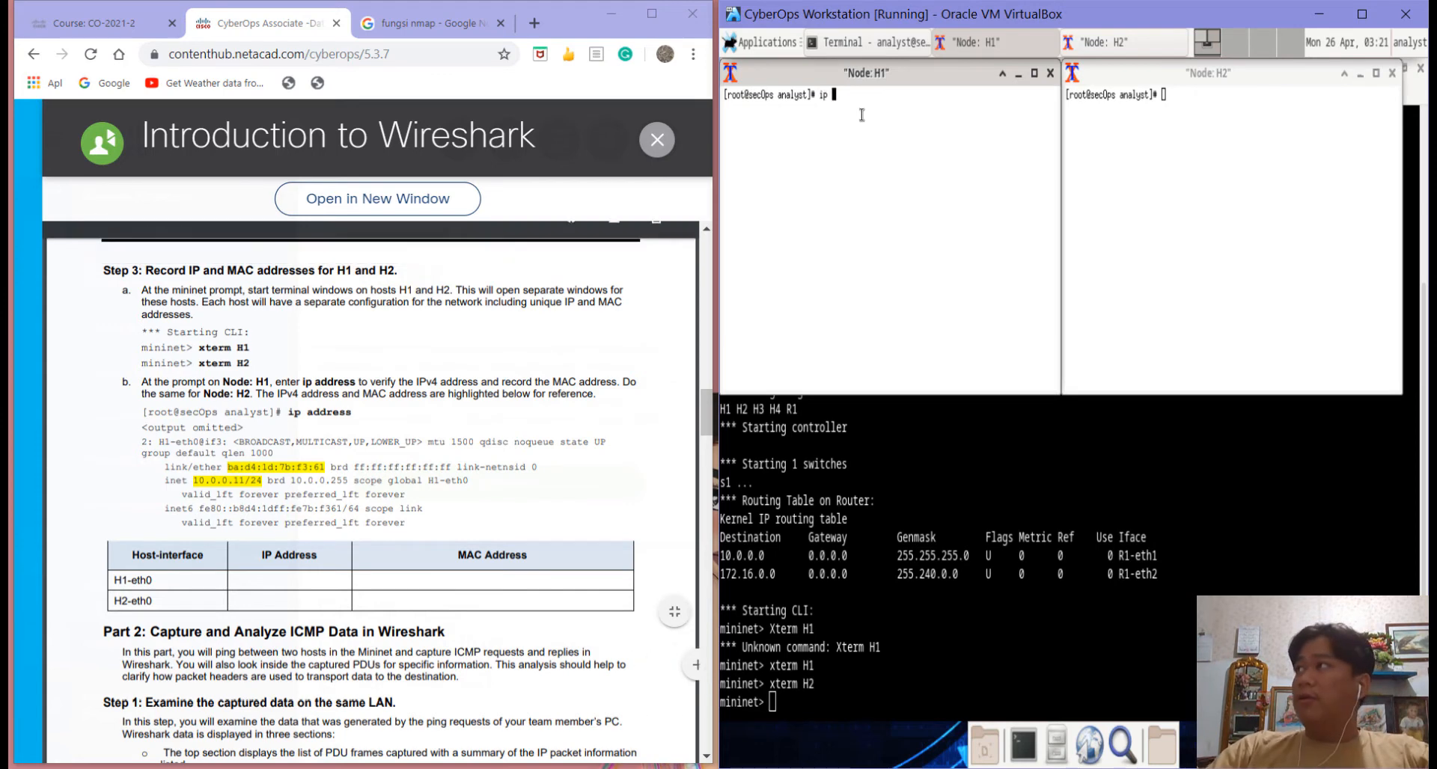
text(address)
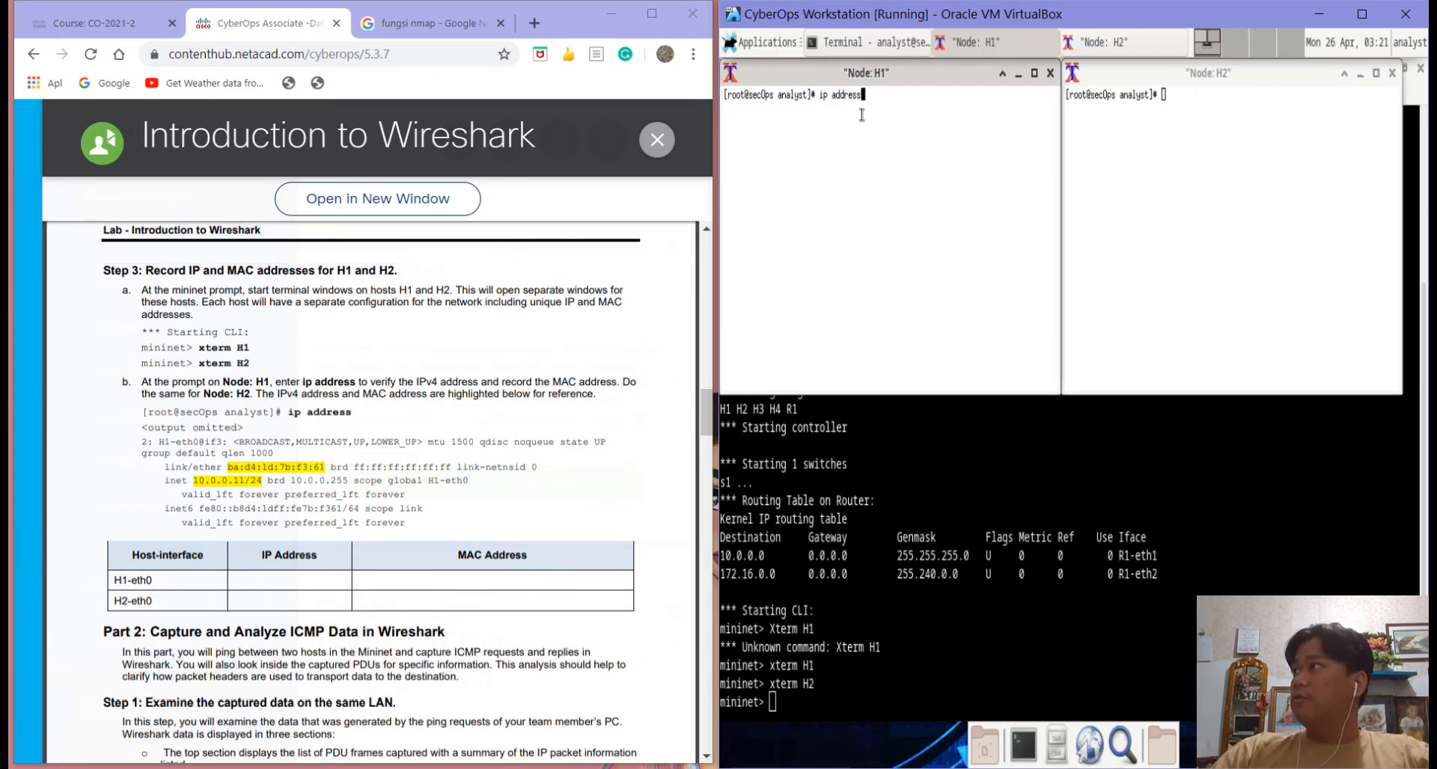
key(Return)
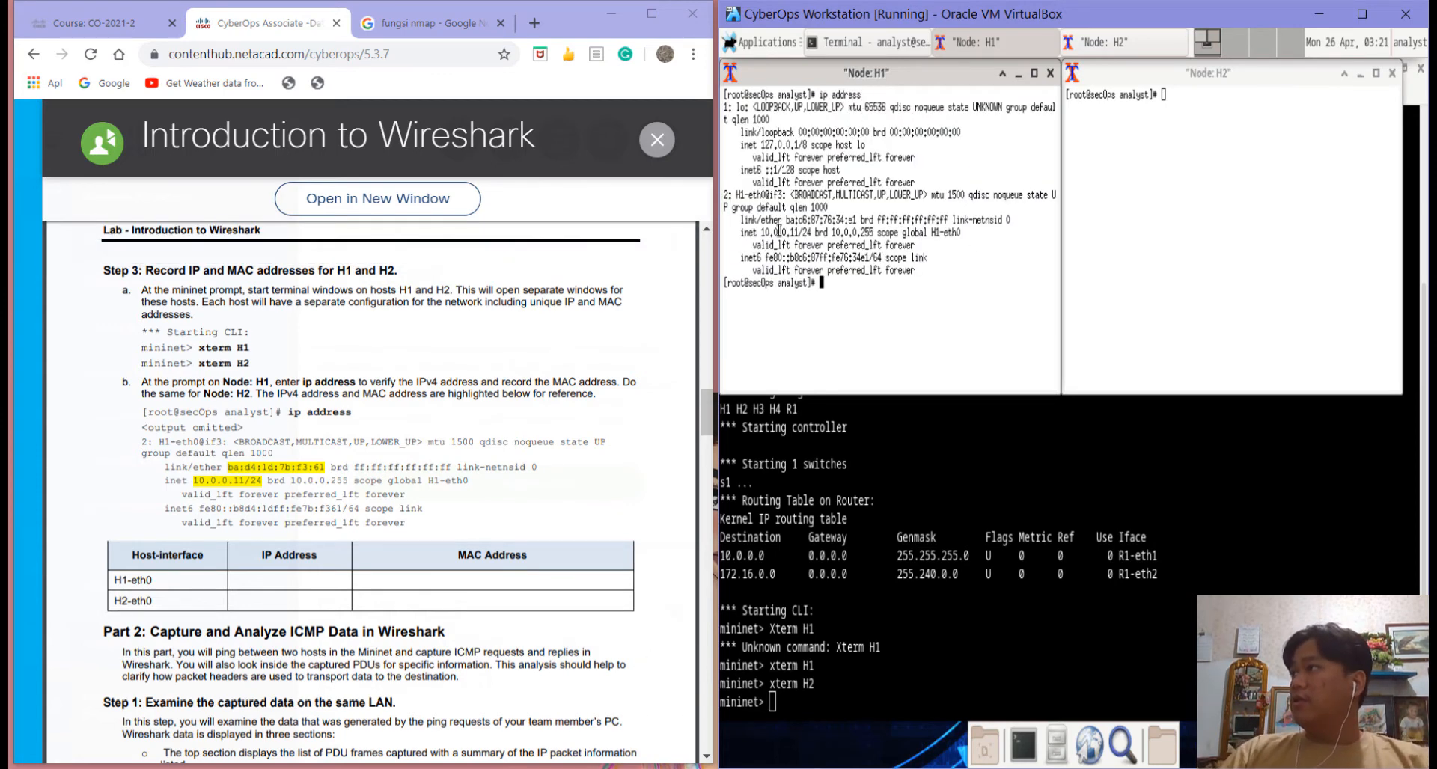
drag(783, 221, 860, 221)
drag(759, 233, 812, 233)
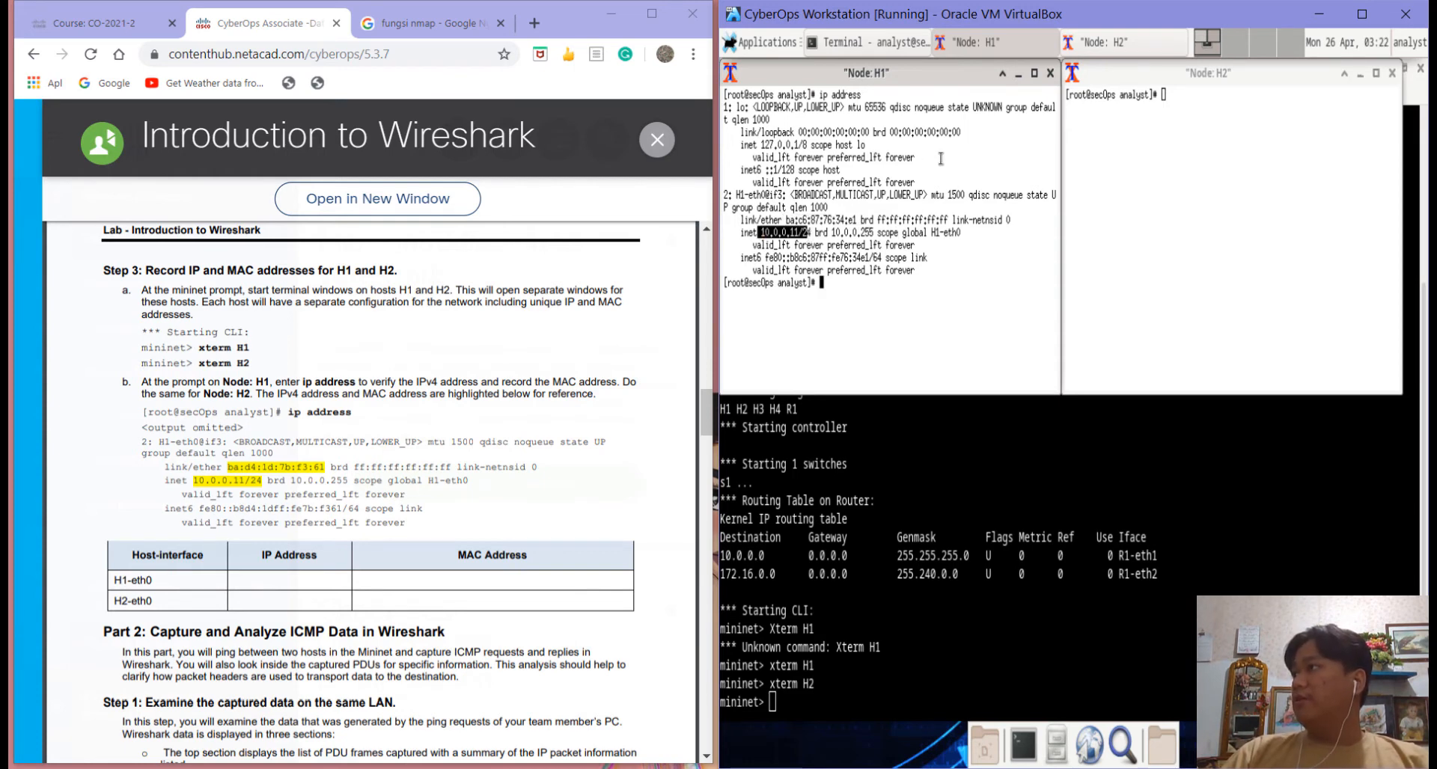
Step: Run ip address on Node: H2 and point out the MAC and IPv4 addresses of H2-eth0 in the output
click(1185, 105)
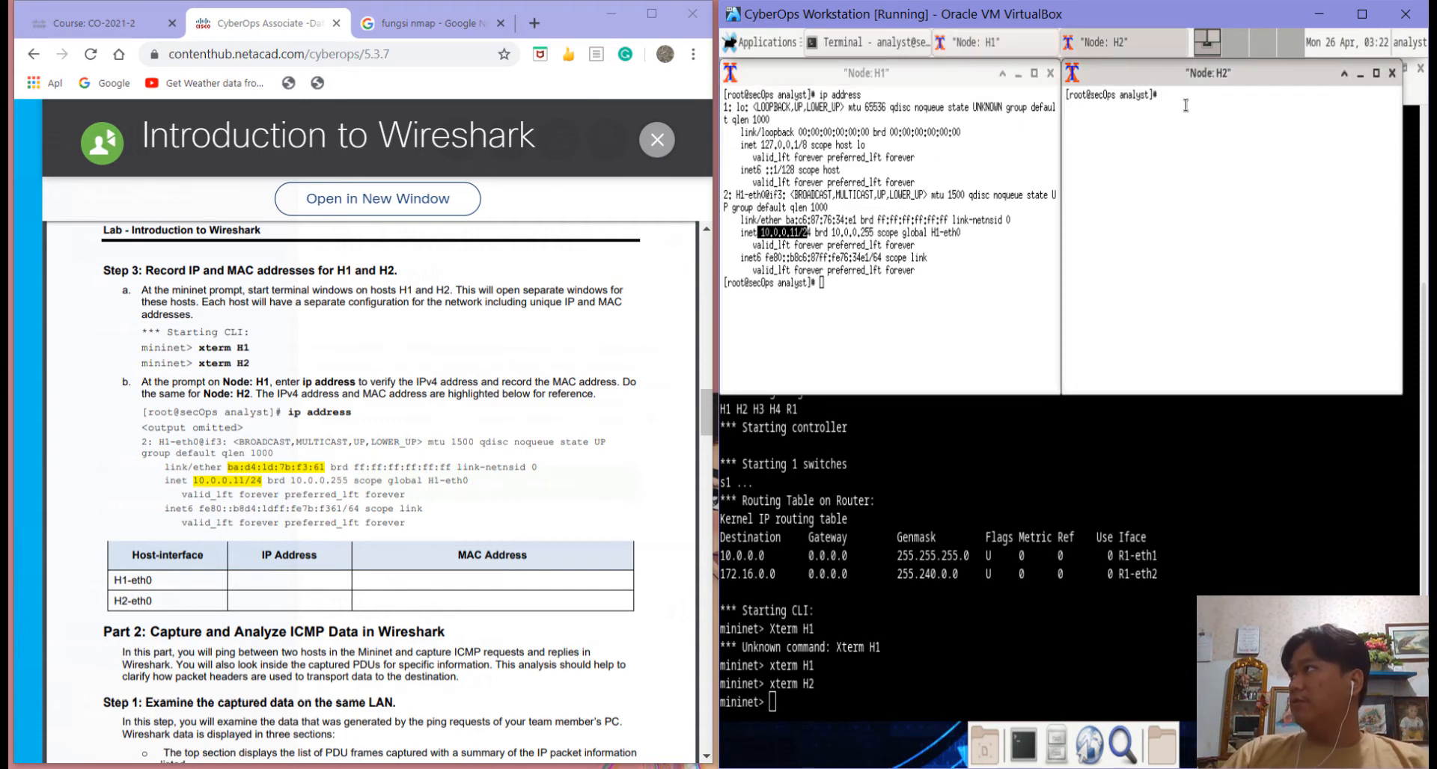
text(ip )
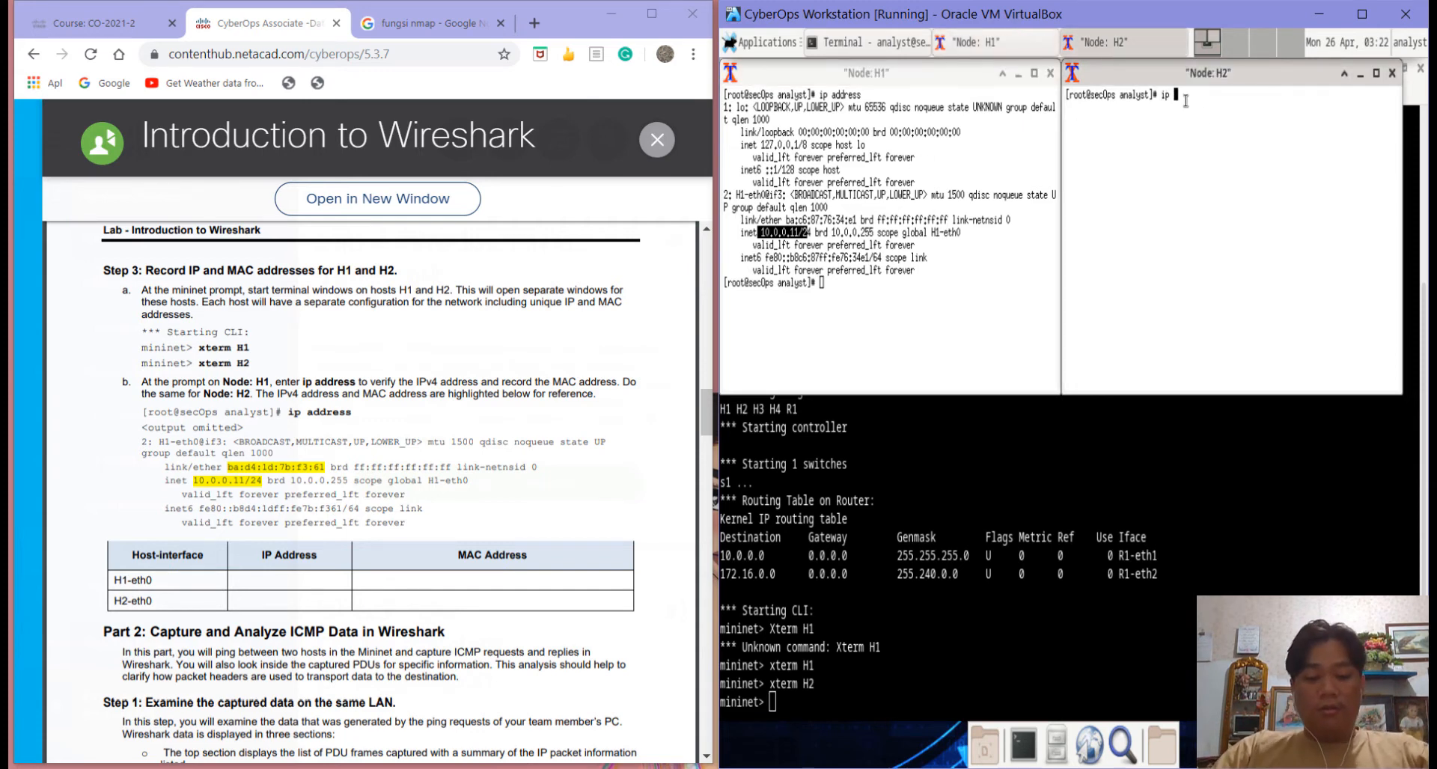
text(address)
key(Return)
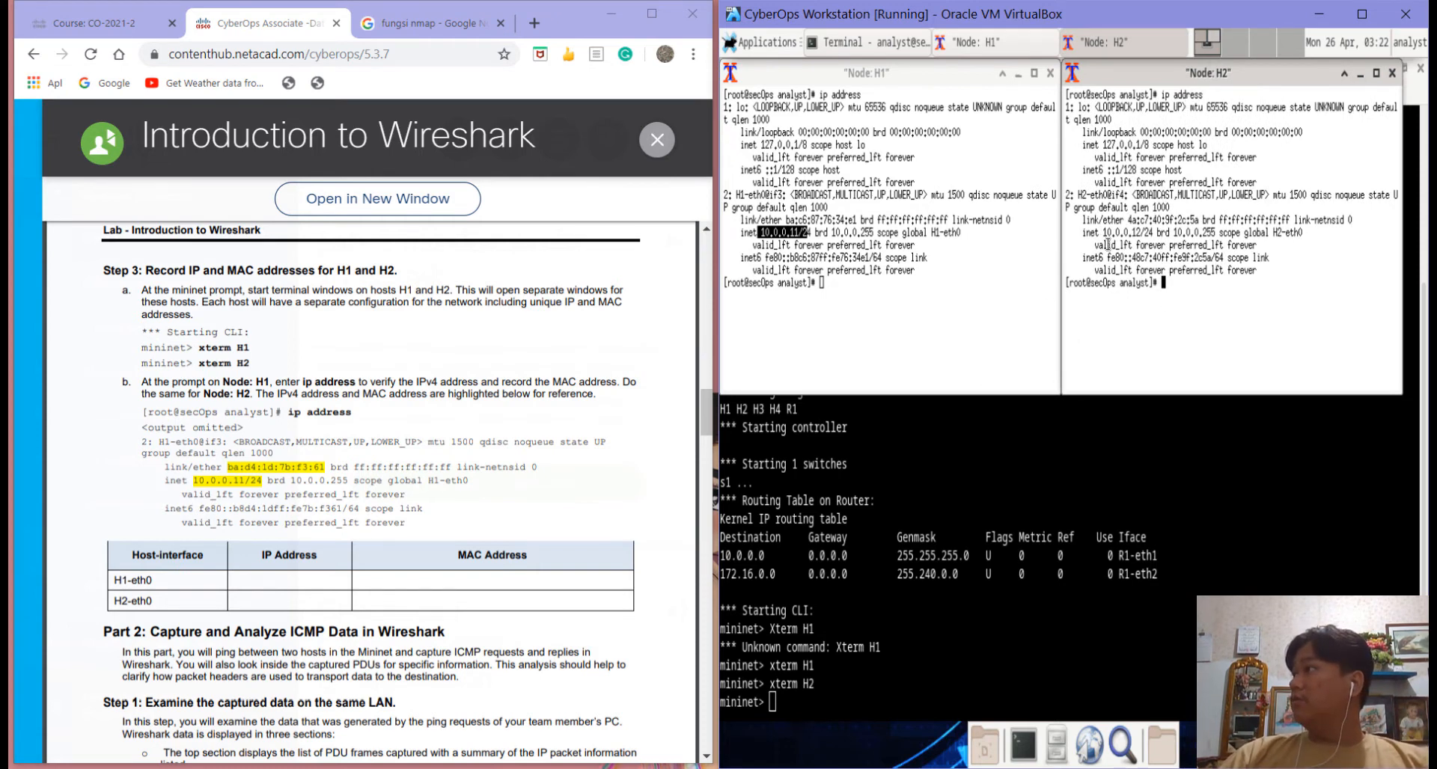
drag(1128, 220, 1182, 226)
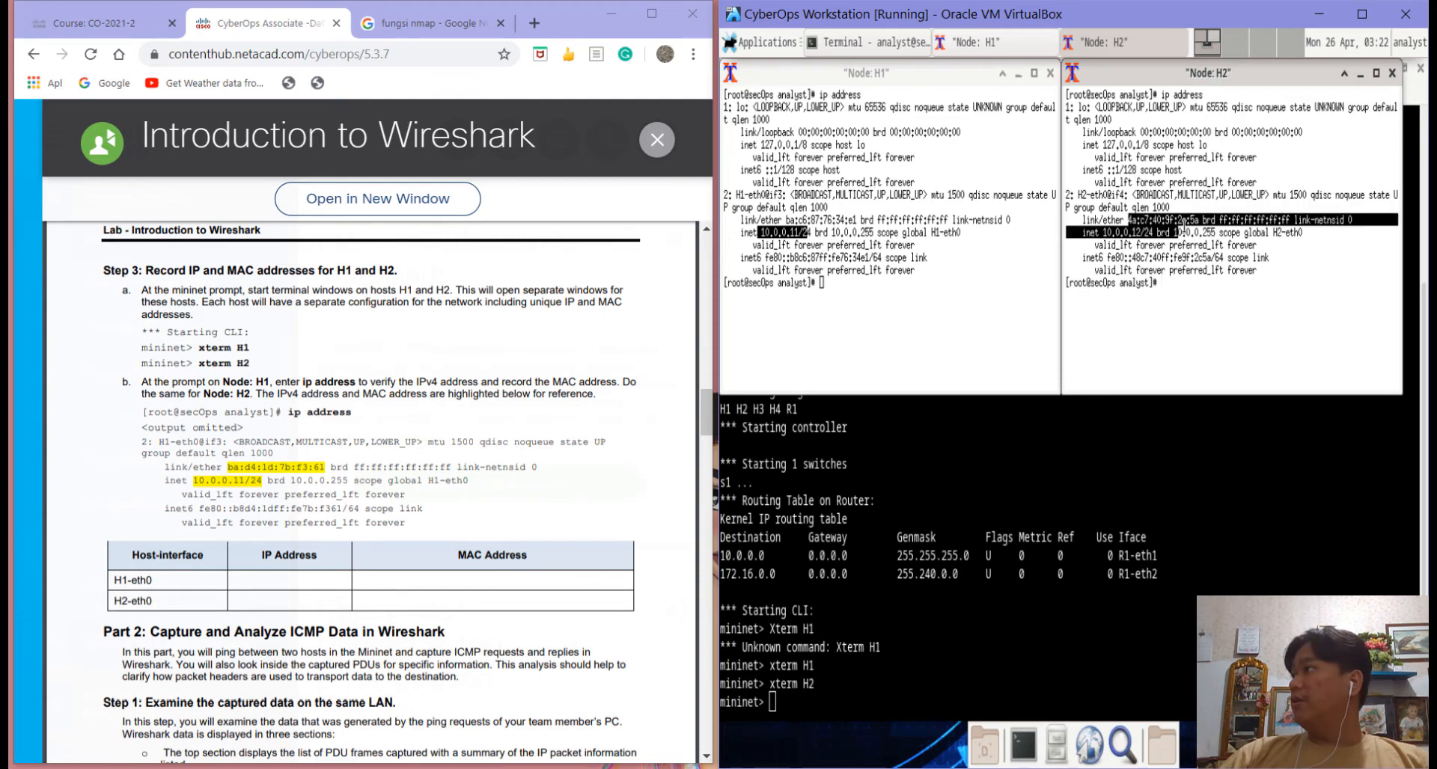
click(1126, 232)
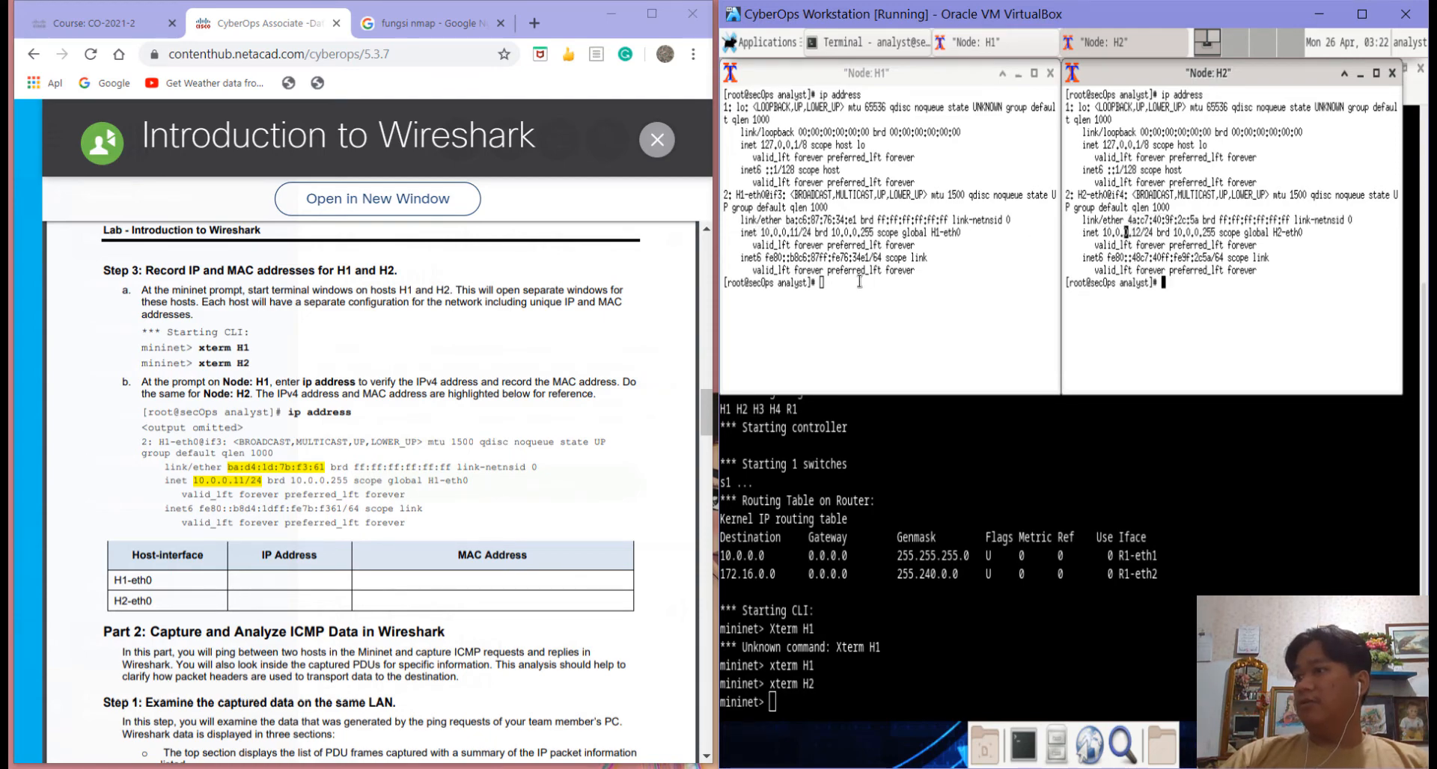
Step: Read Part 2, Step 1 of the lab on Wireshark's three display sections and how to start a capture from Node: H1
scroll(591, 375, down, 3)
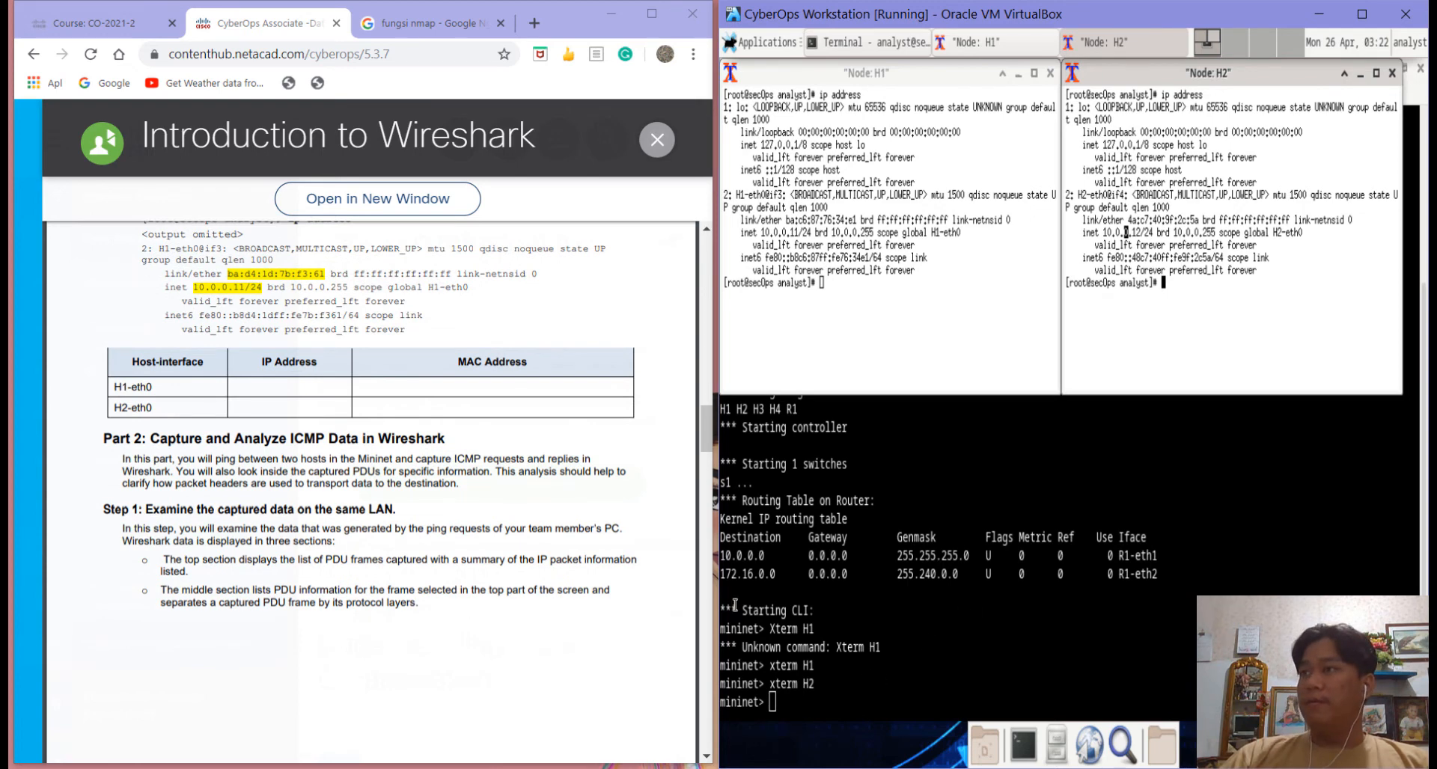
scroll(641, 567, down, 1)
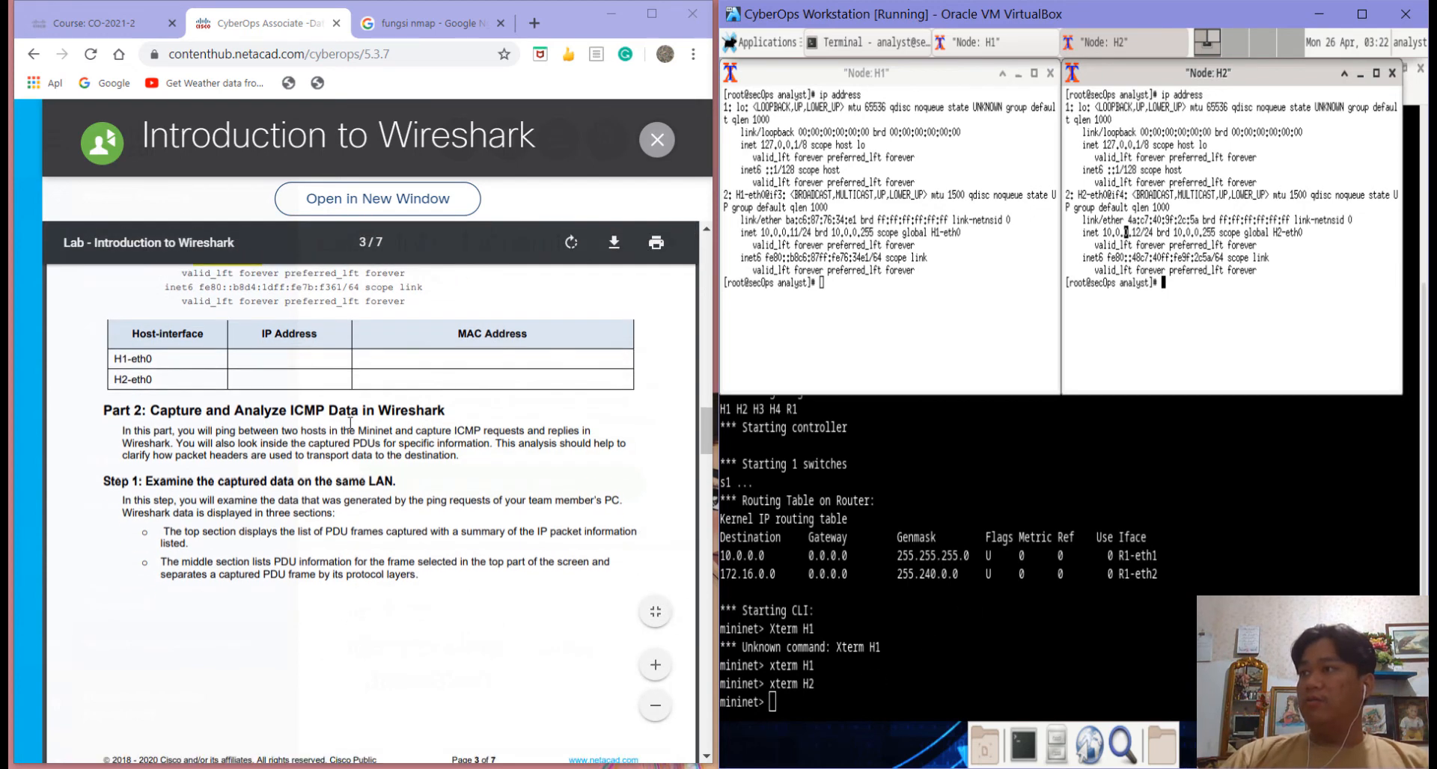
scroll(423, 433, down, 1)
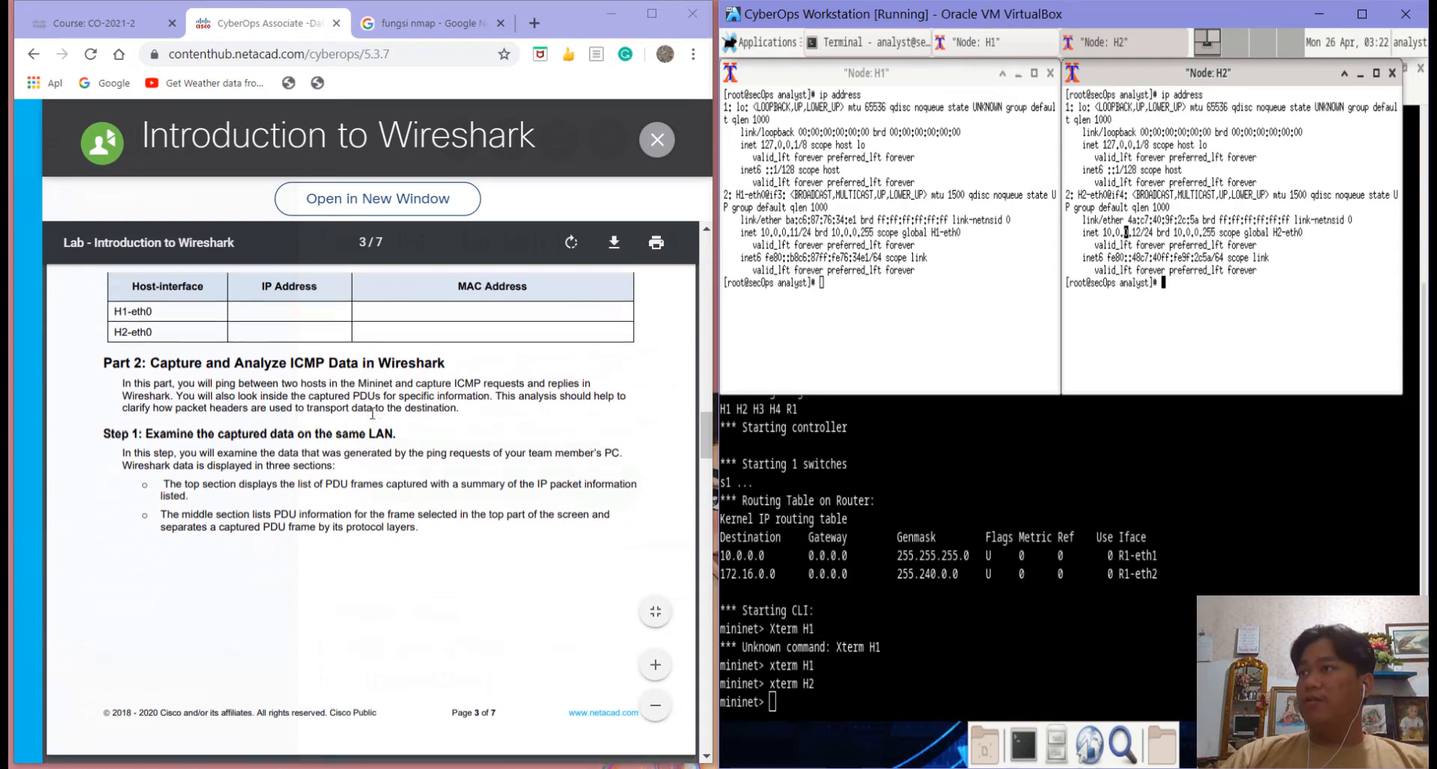
scroll(372, 413, down, 3)
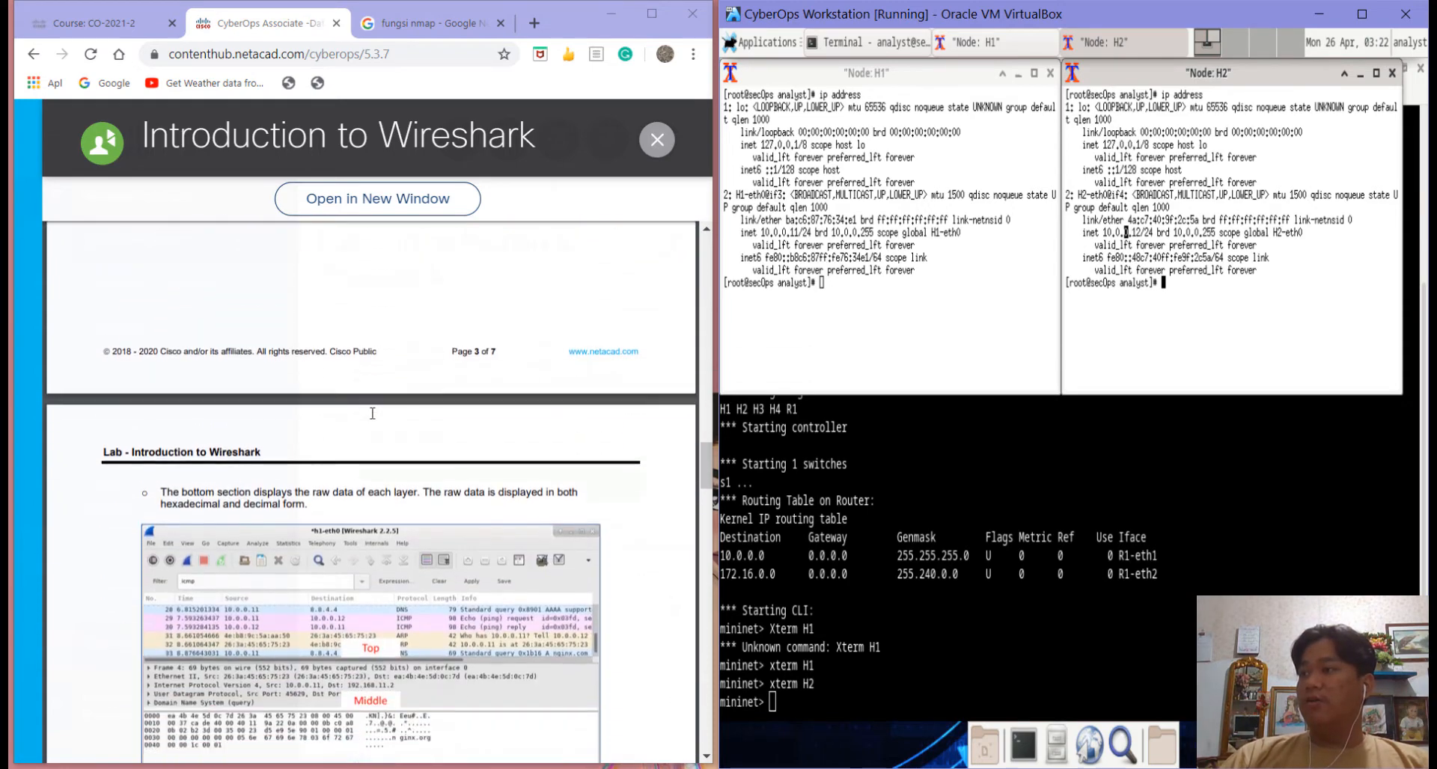
scroll(372, 413, up, 1)
scroll(371, 413, down, 4)
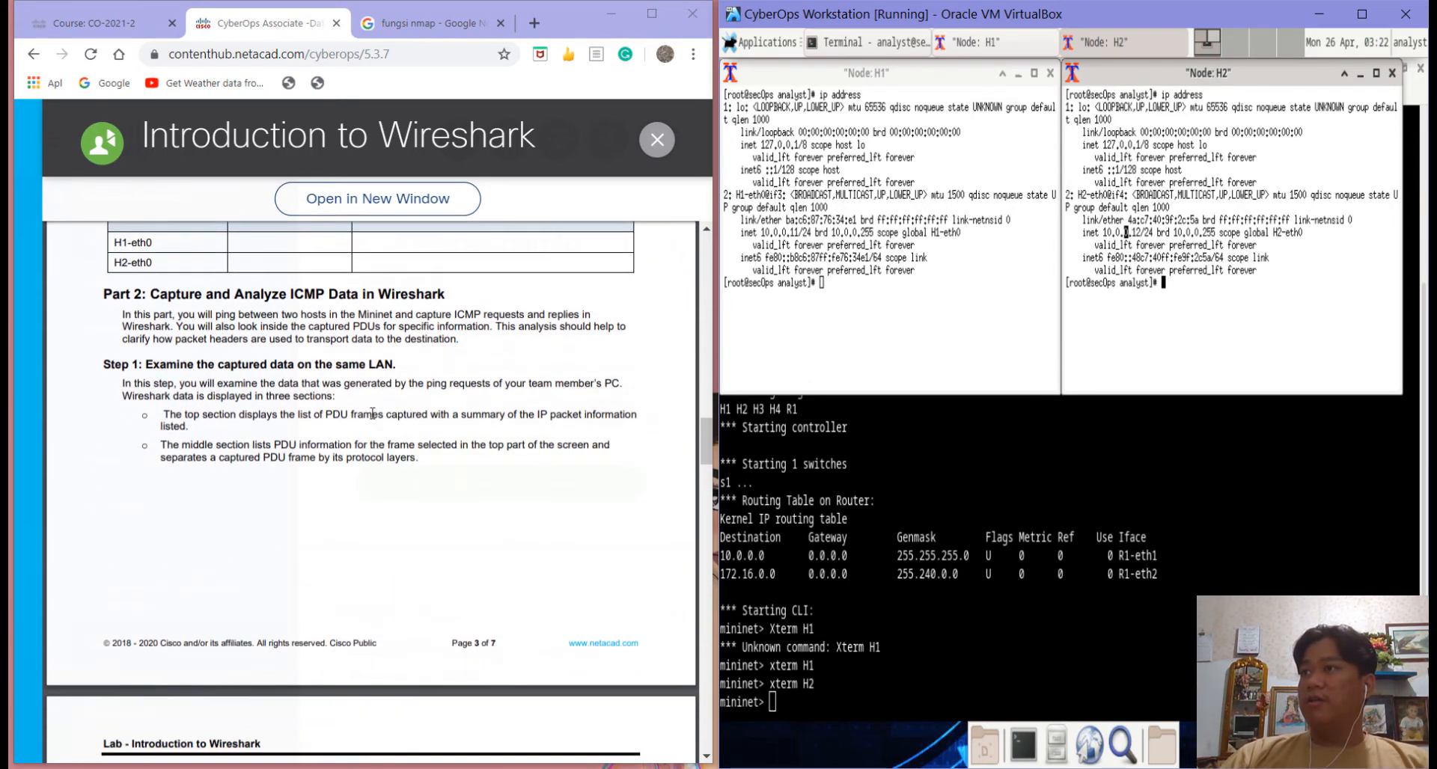
scroll(372, 413, down, 4)
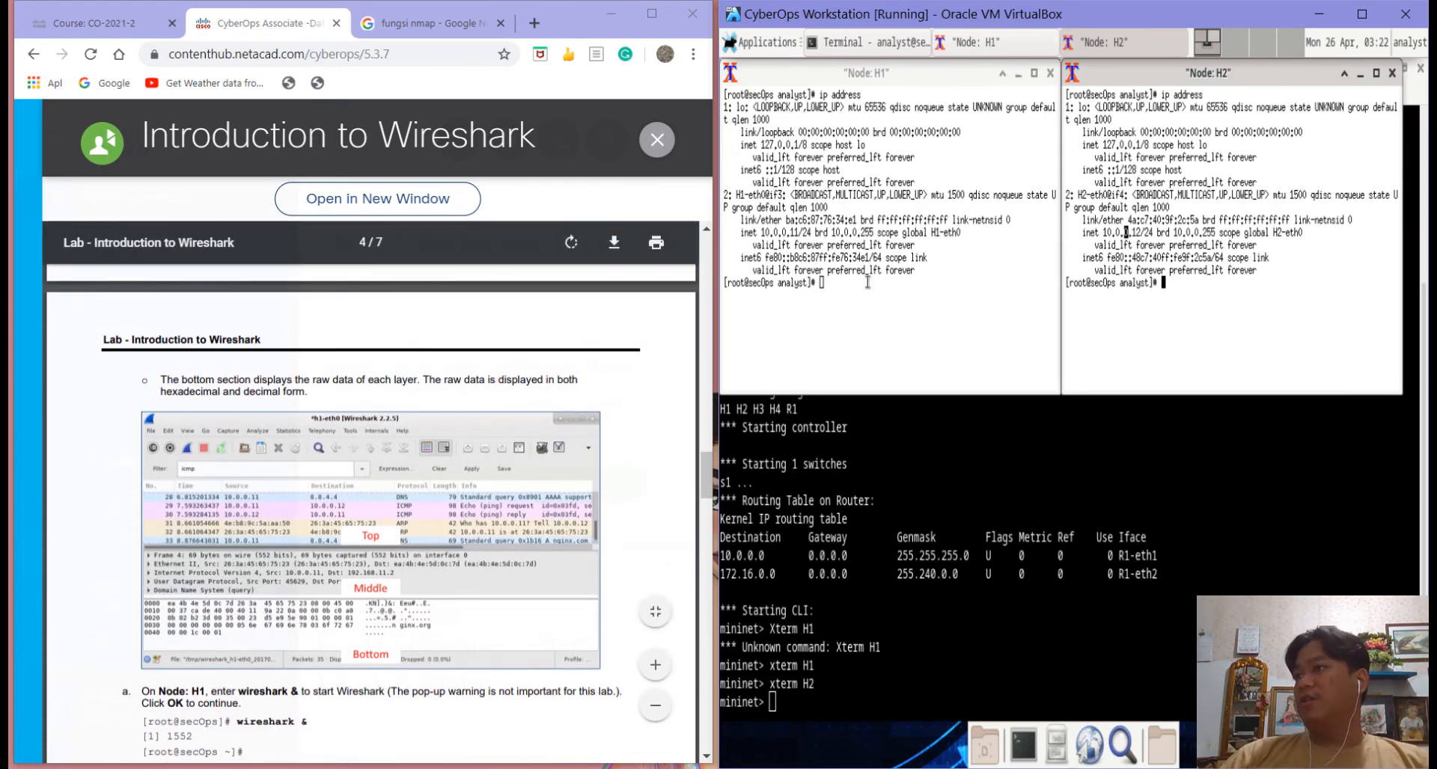
click(843, 271)
scroll(436, 412, up, 3)
scroll(437, 413, up, 3)
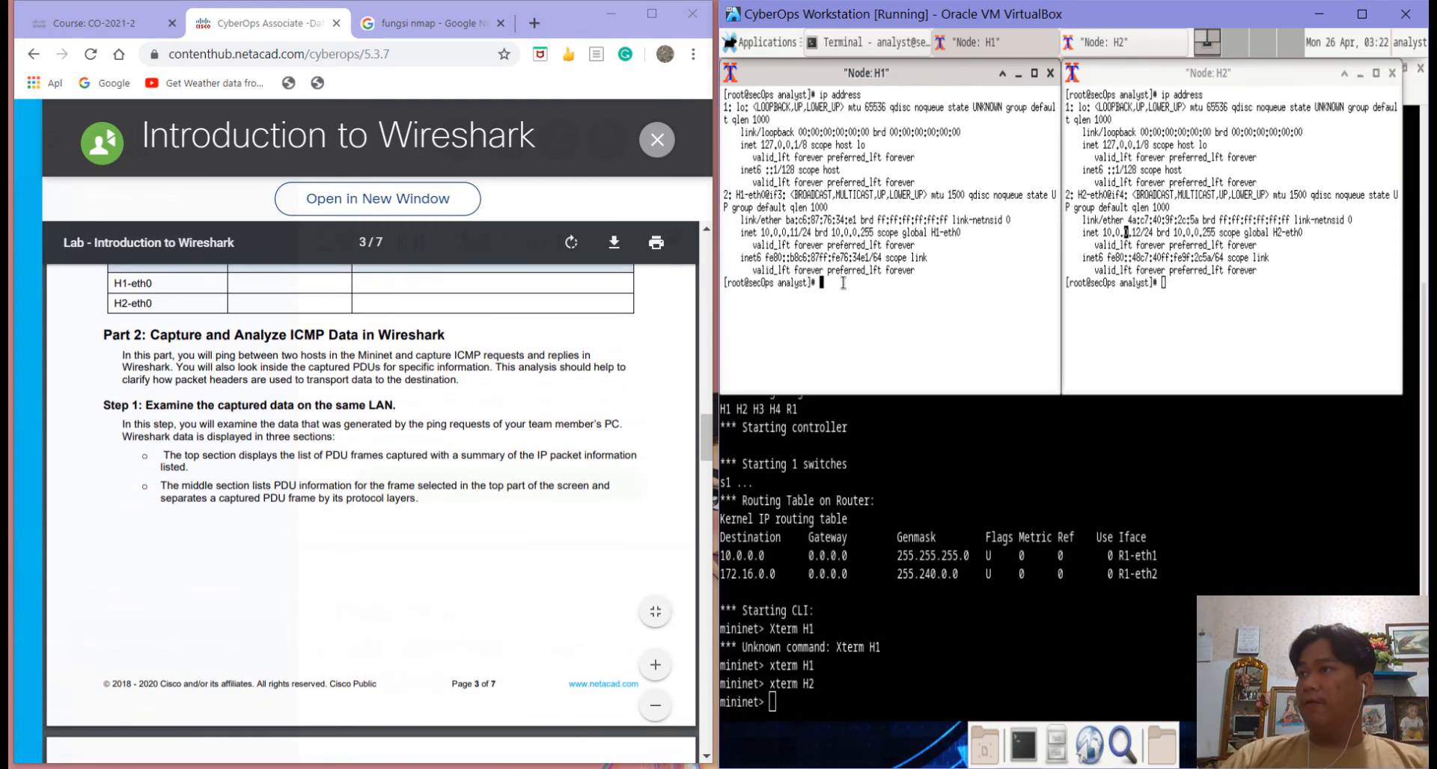
scroll(397, 432, down, 7)
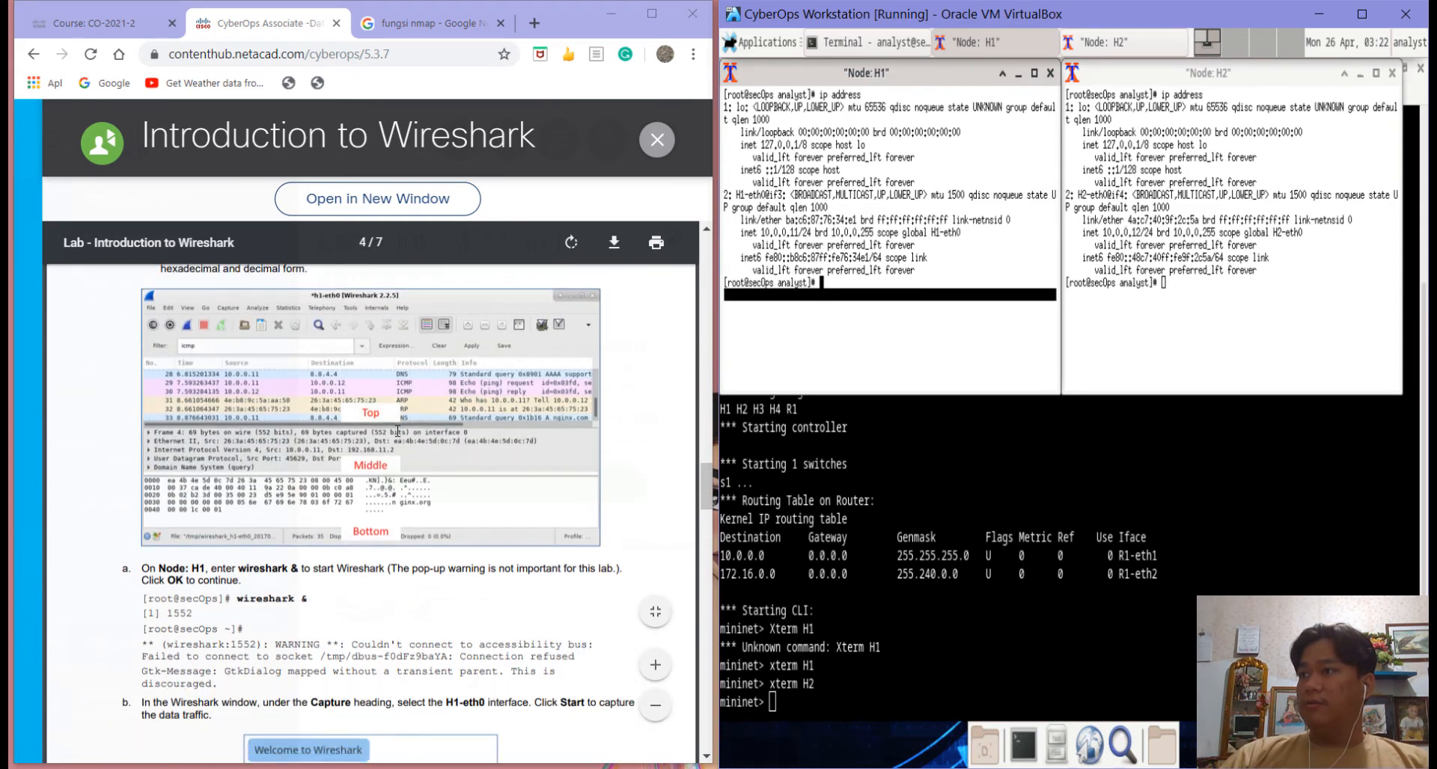
scroll(397, 431, down, 1)
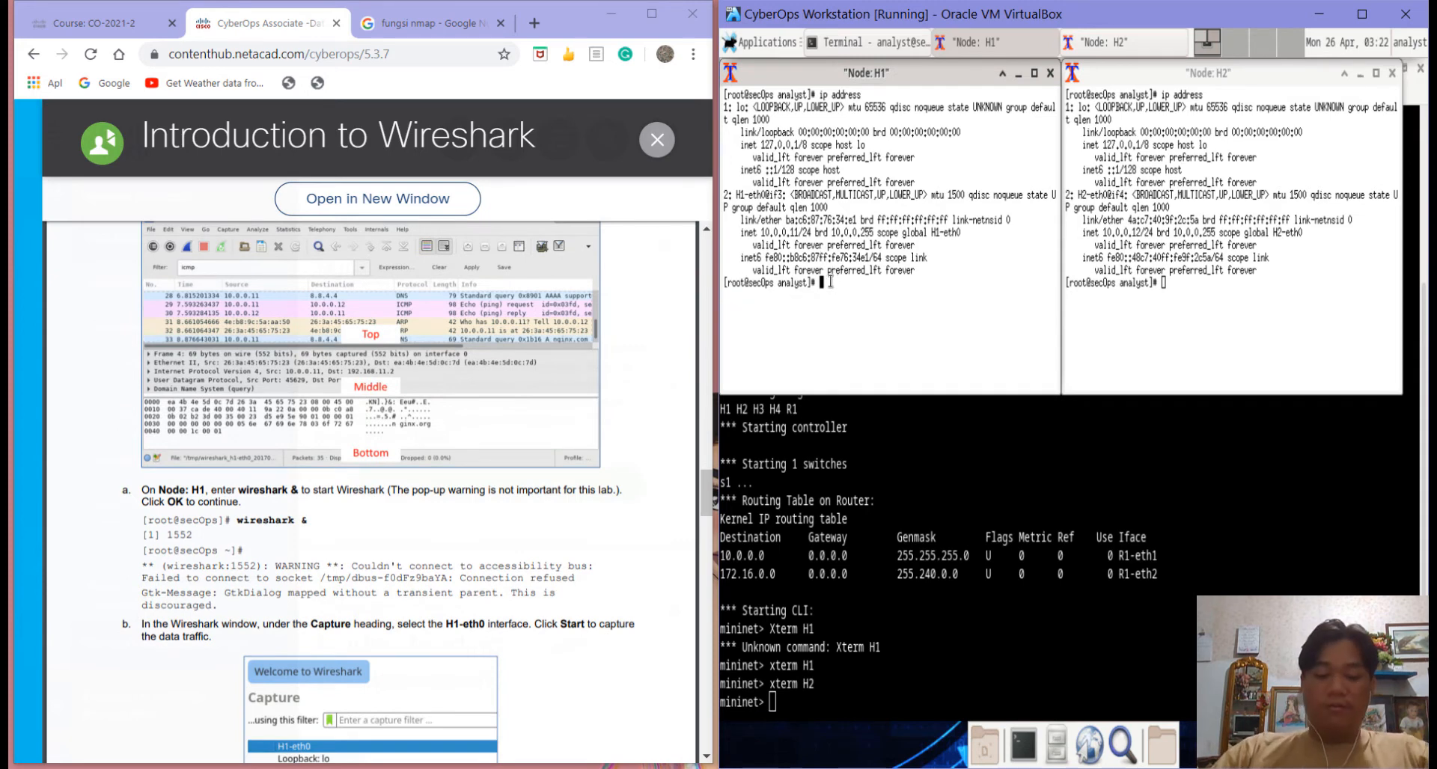
Step: Launch Wireshark in the background from the Node: H1 terminal with wireshark &
text(wires)
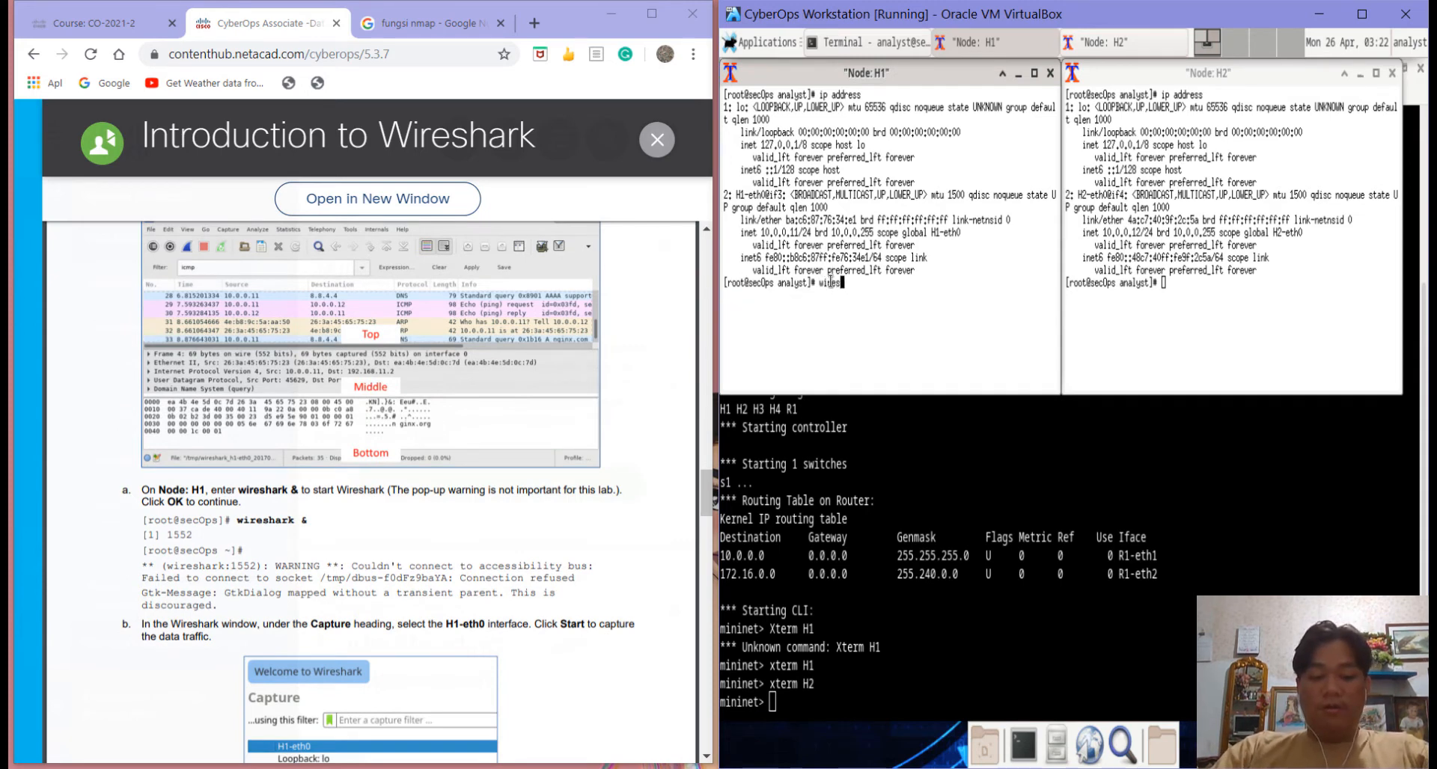
text(hark &)
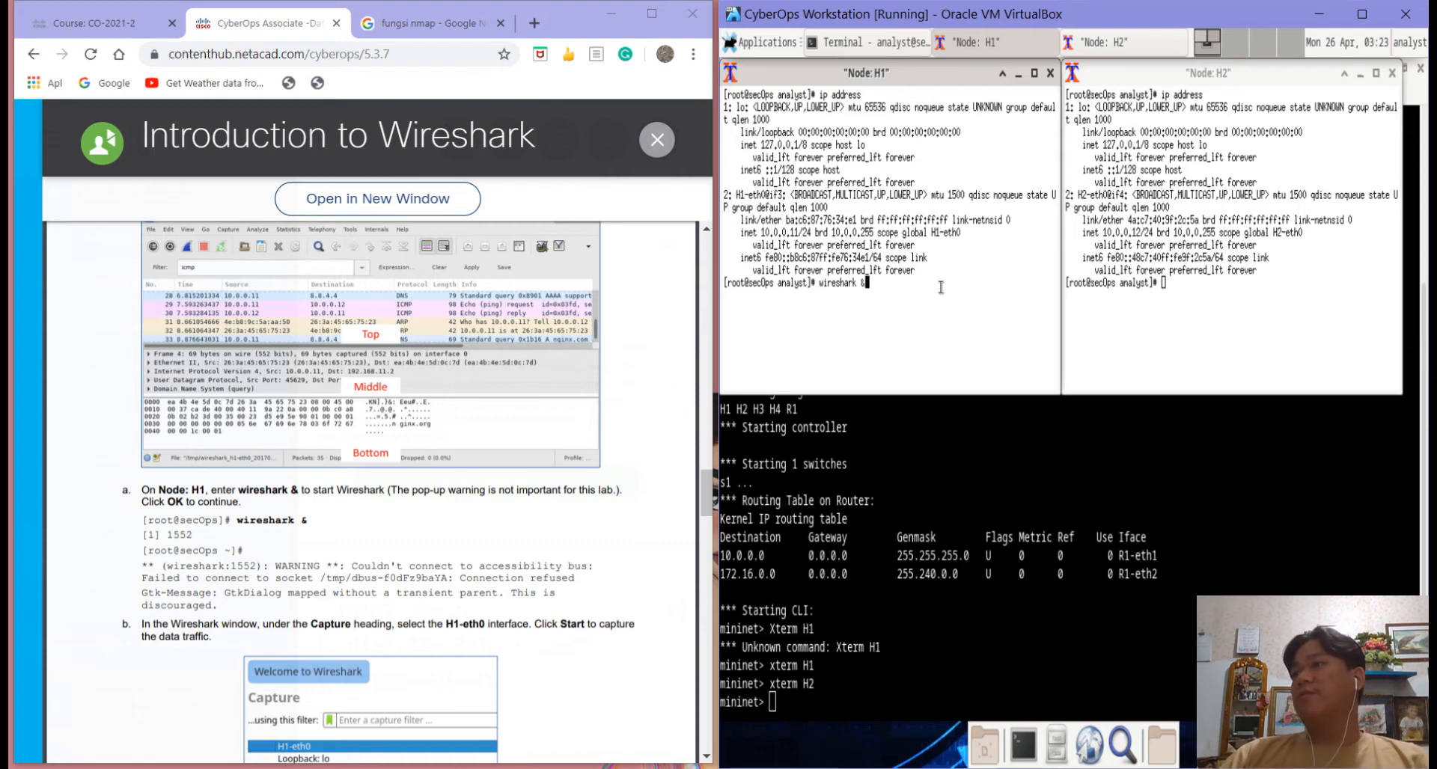
key(Return)
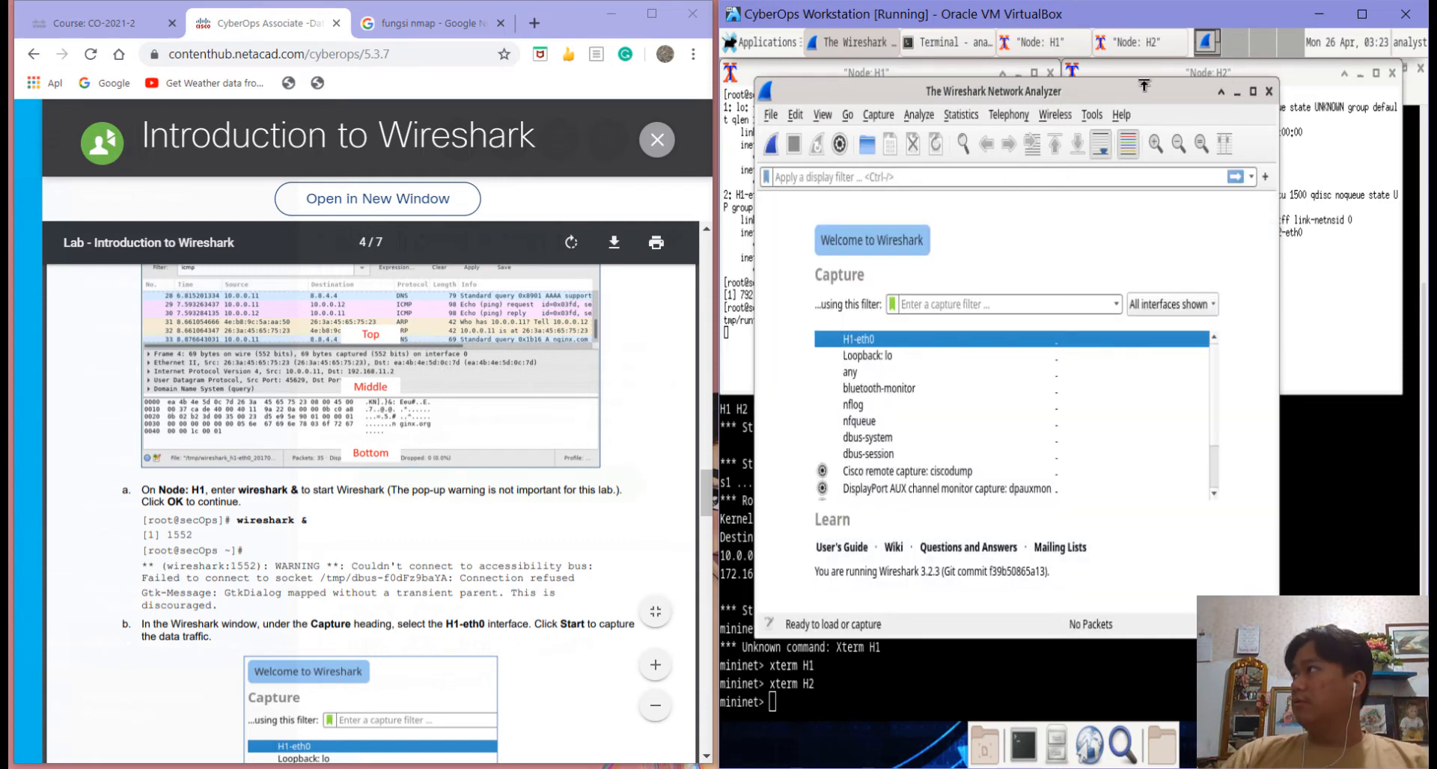
Step: Start capturing traffic on the H1-eth0 interface and move the Wireshark window so the Node: H1 output and the mininet prompt are uncovered
double_click(895, 345)
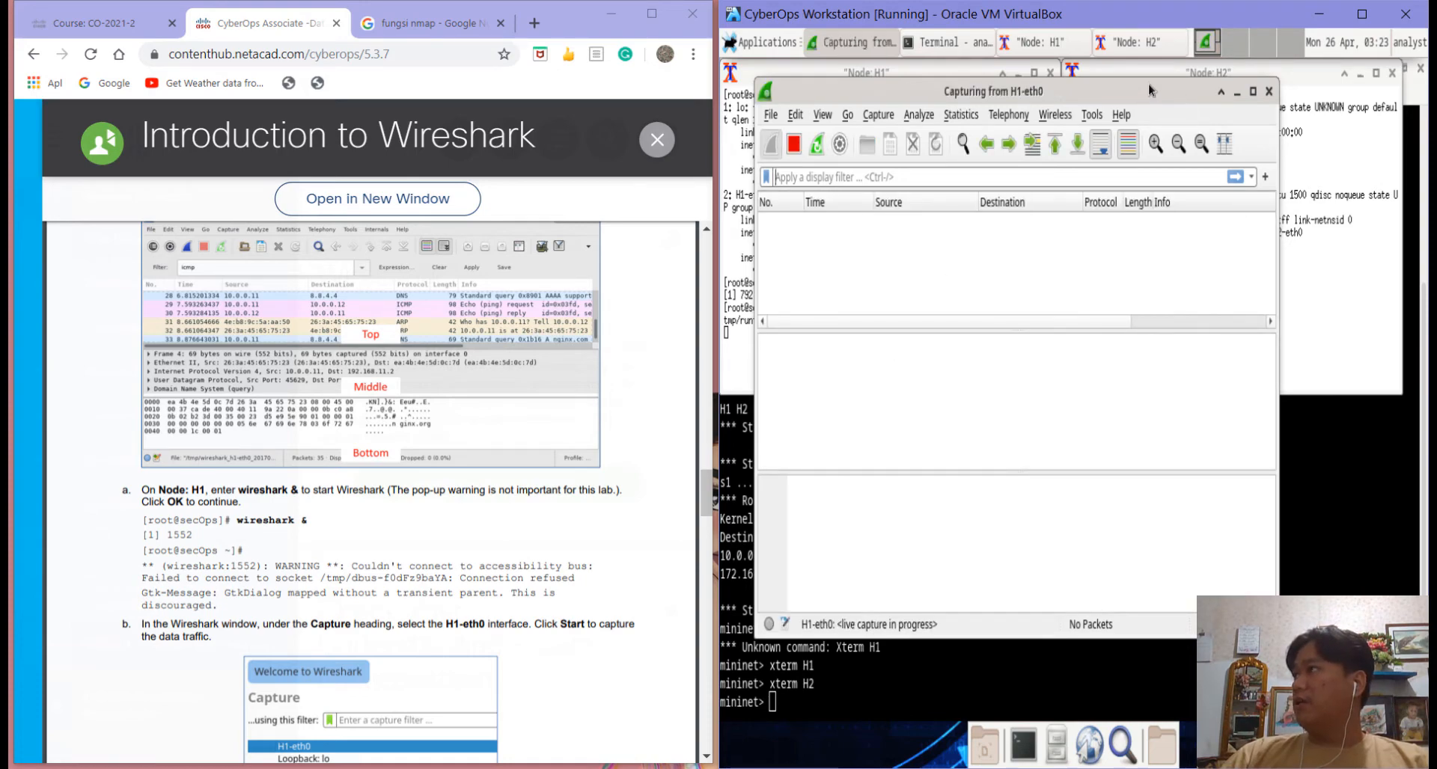
drag(1148, 90, 1195, 263)
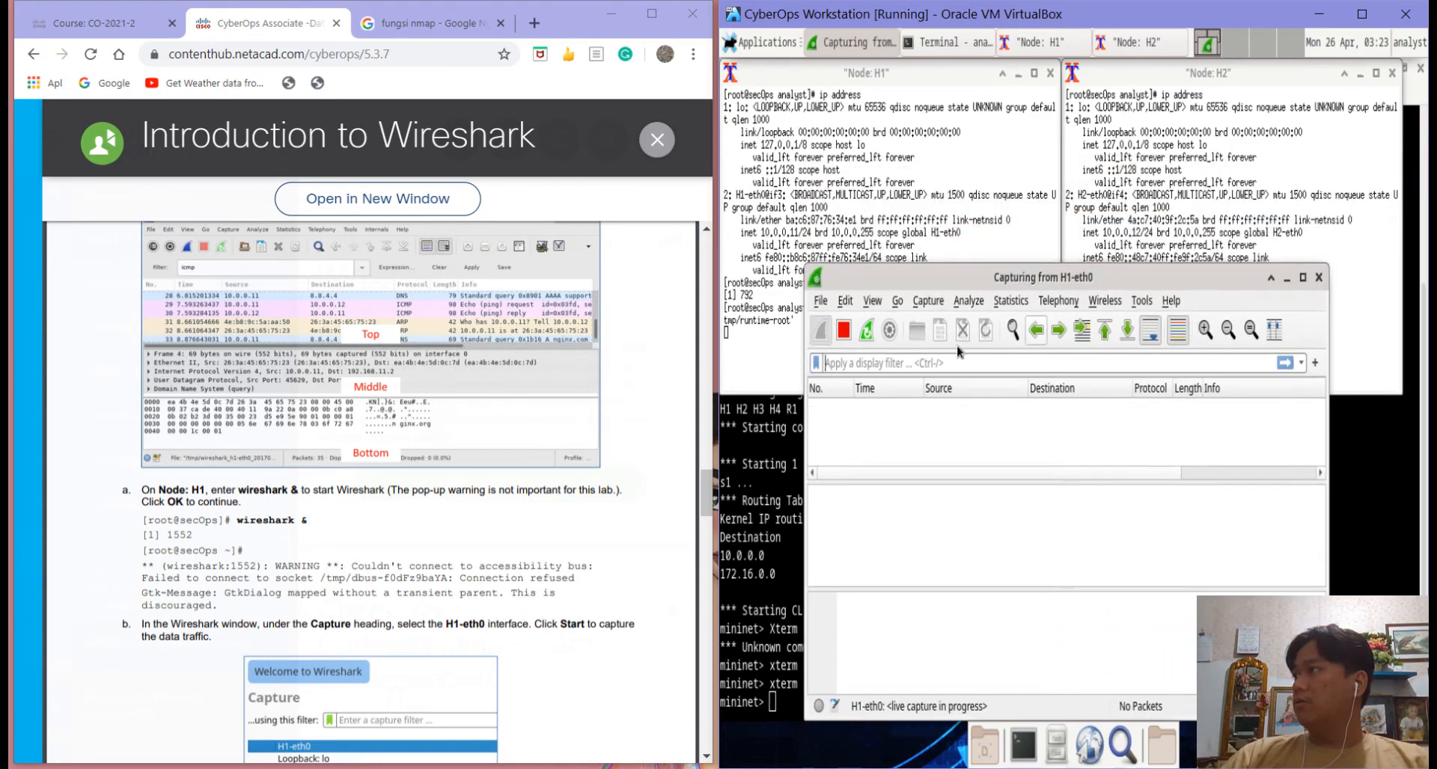
drag(976, 281, 1060, 86)
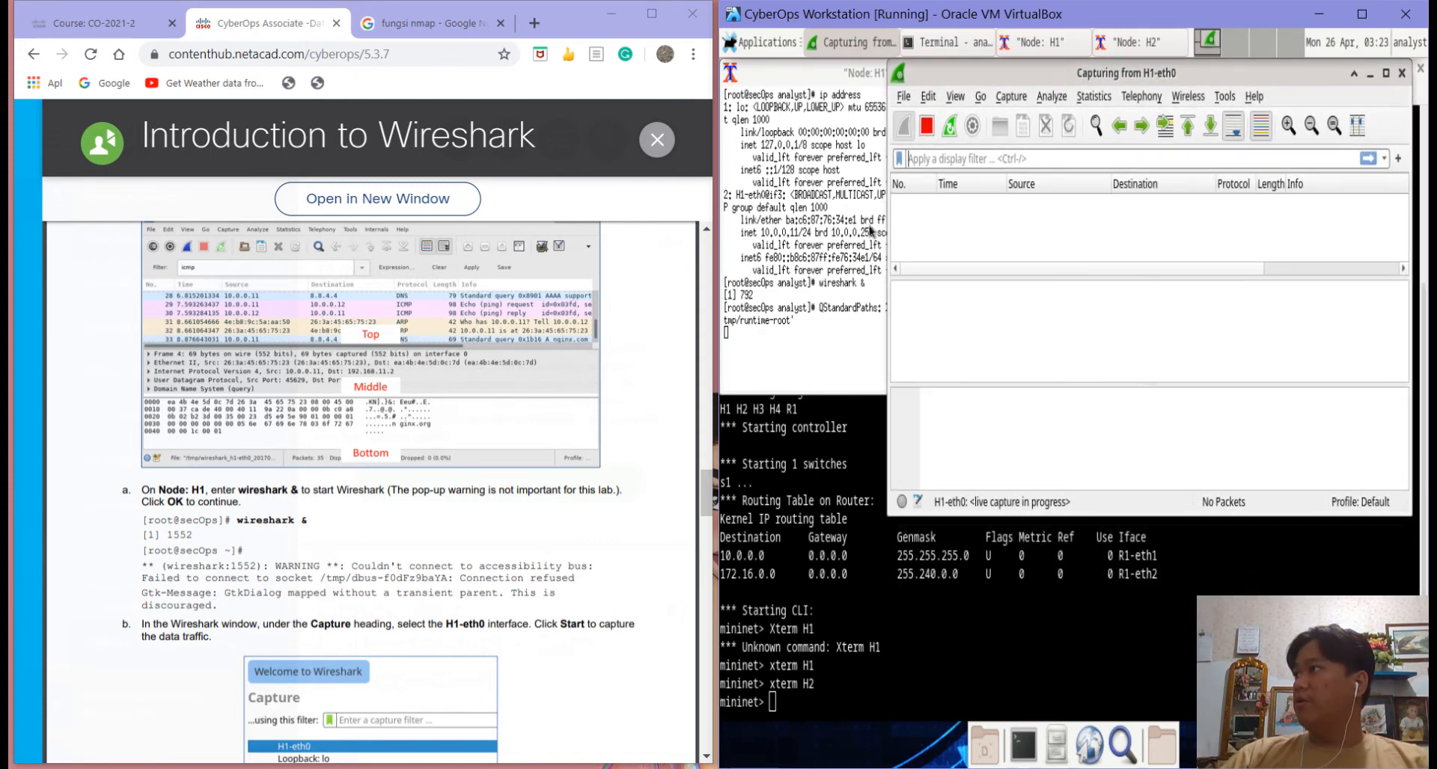
Step: Ping H2 five times from the Node: H1 terminal with ping -c 5 10.0.0.12
click(763, 334)
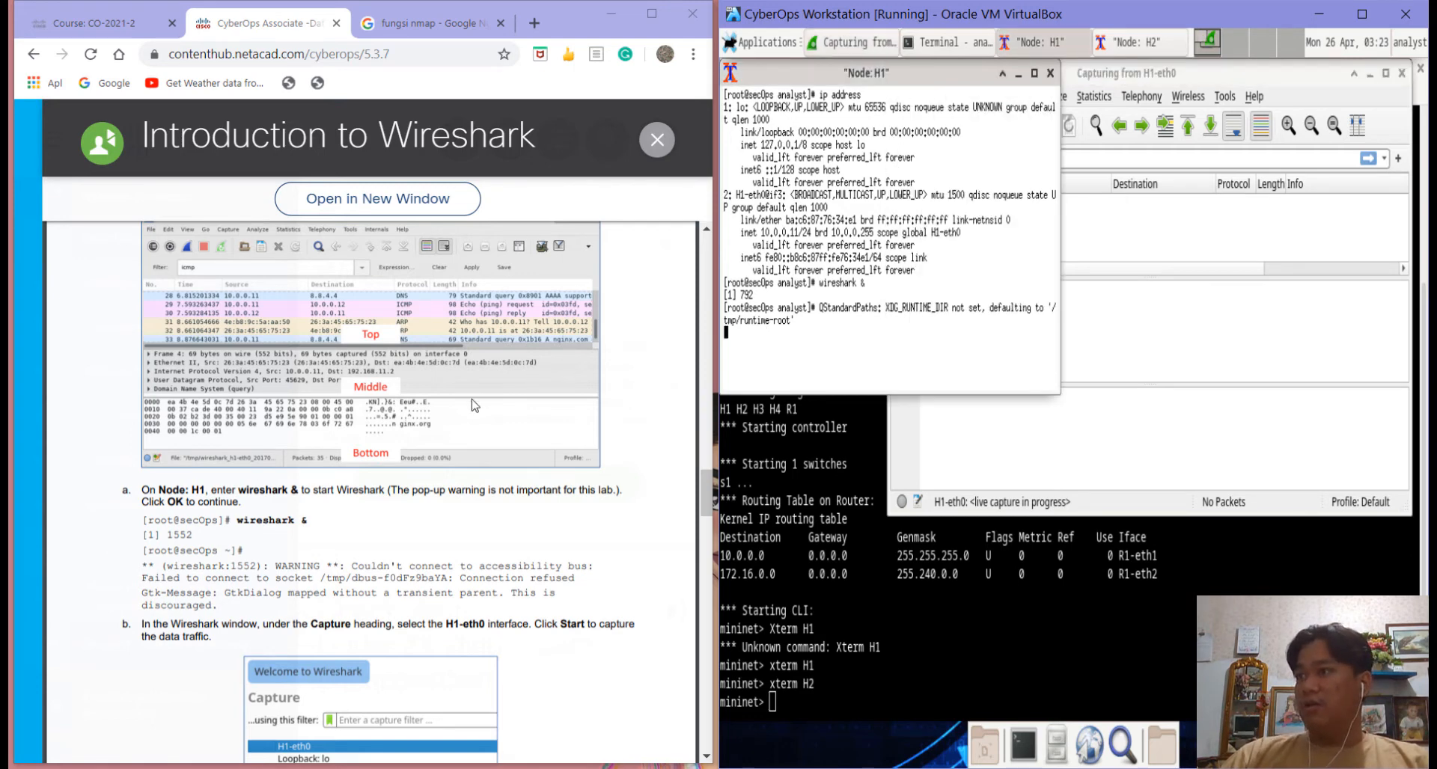
scroll(473, 405, down, 4)
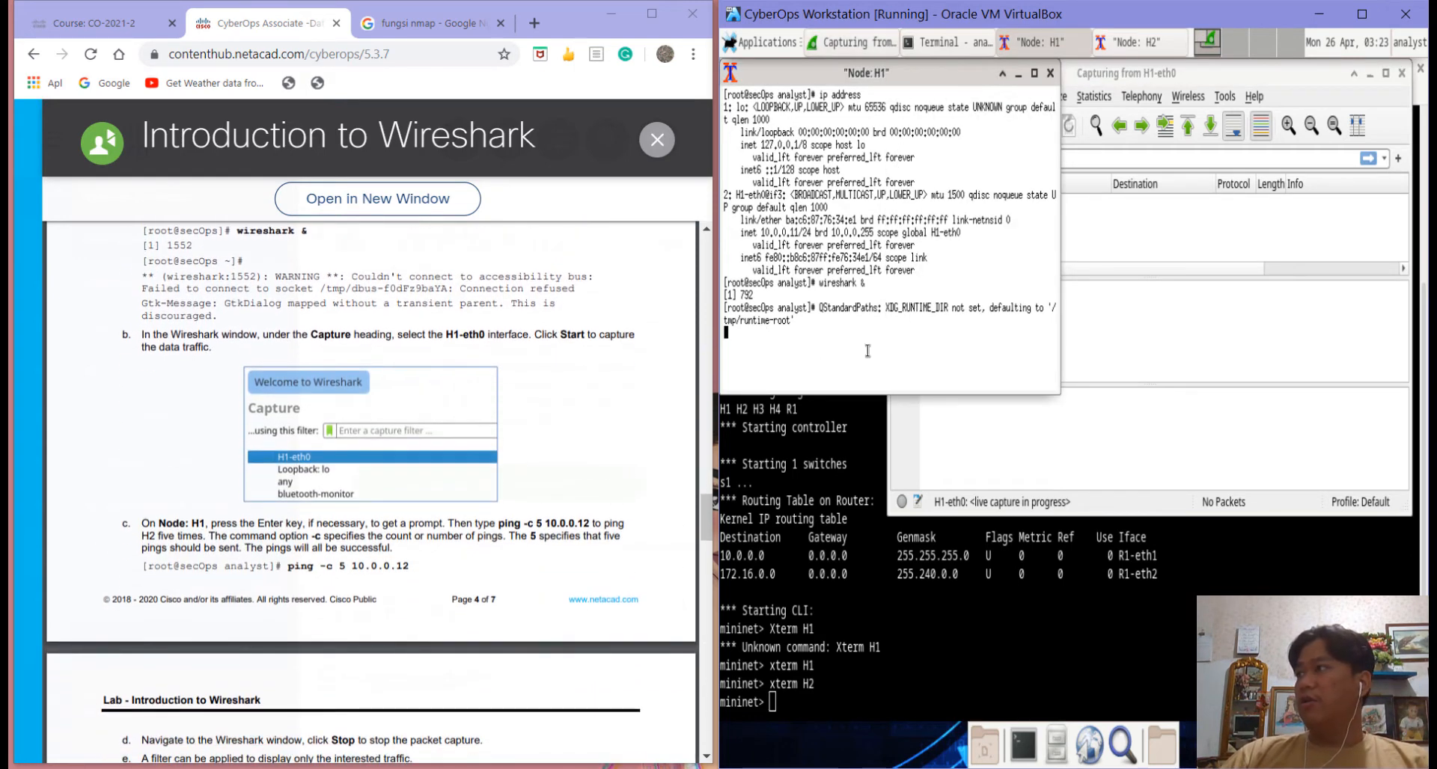
text(ping -c)
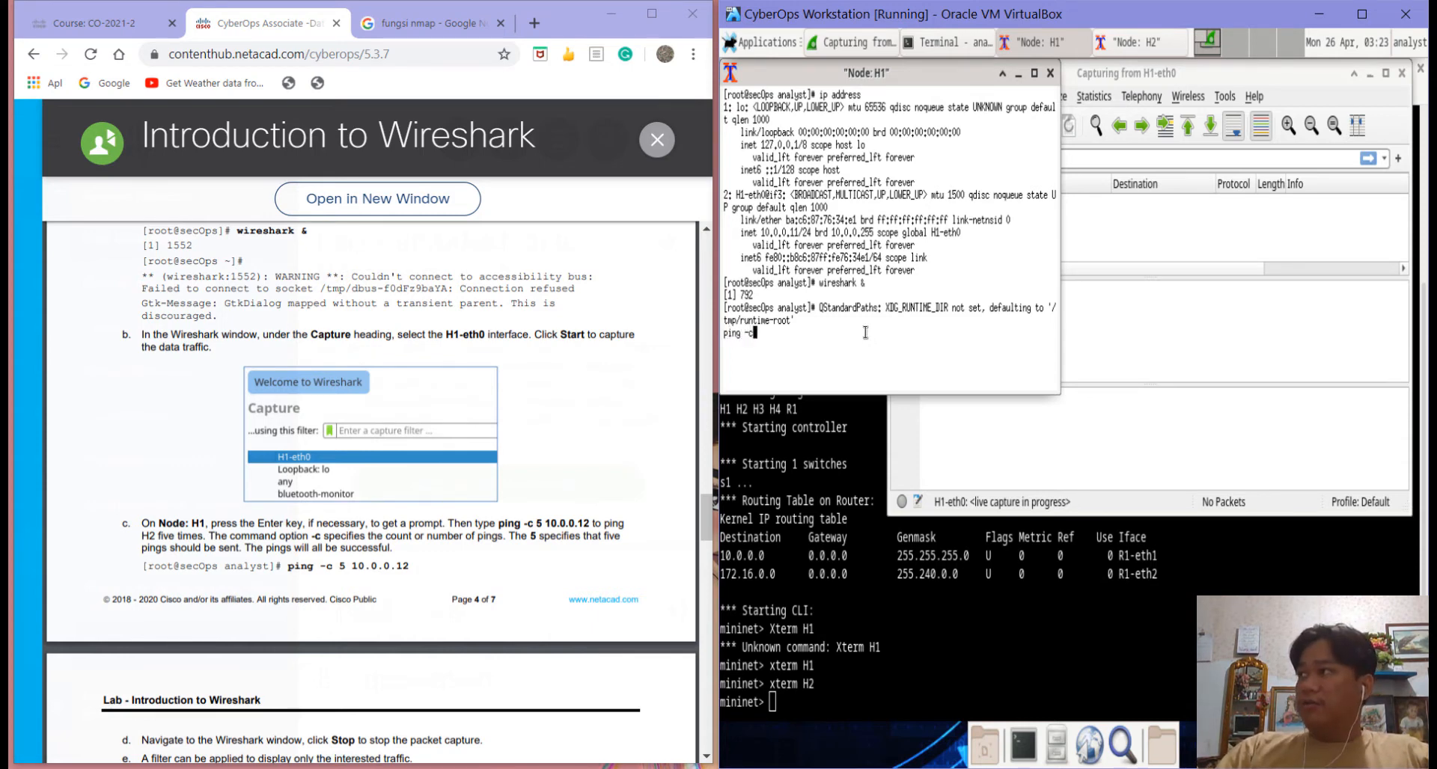
text( 5)
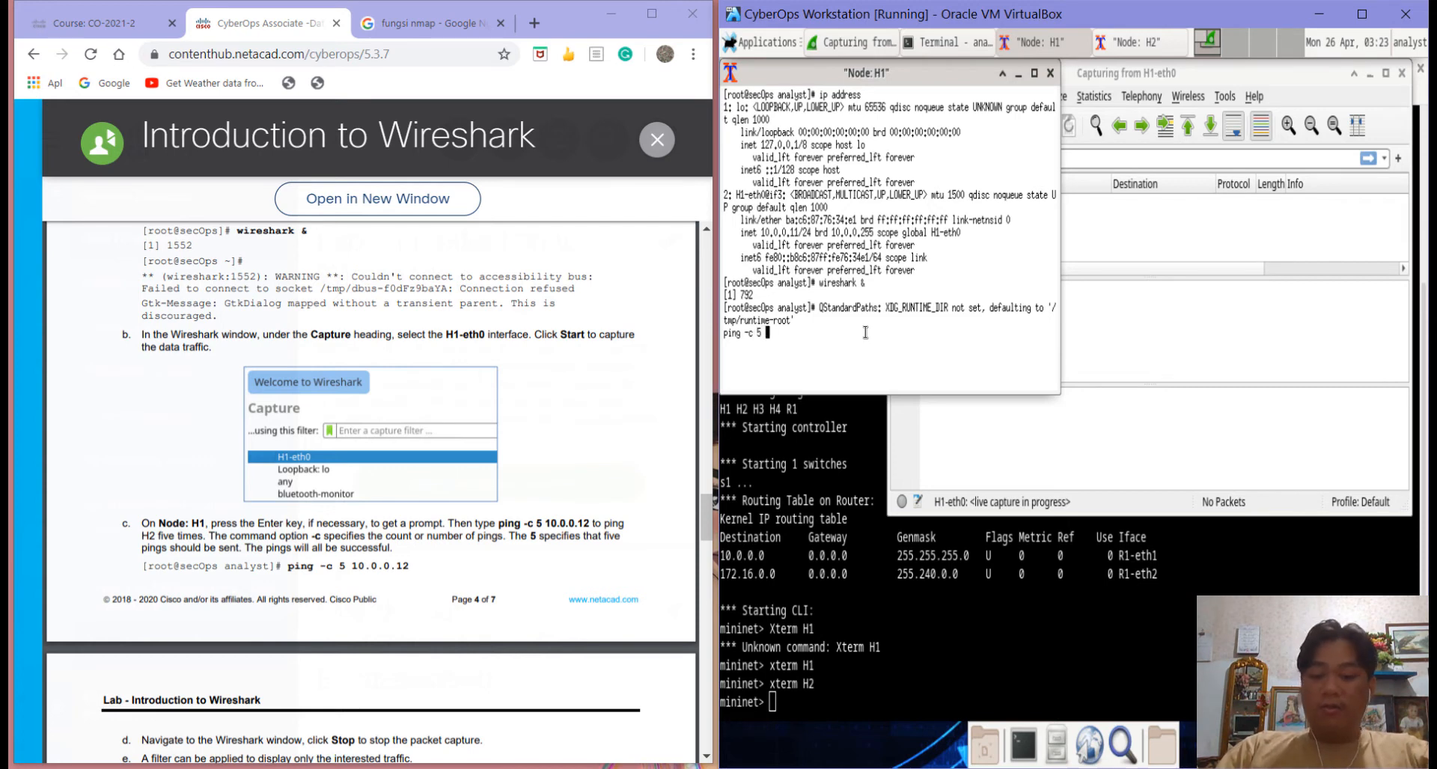
text( 10.0)
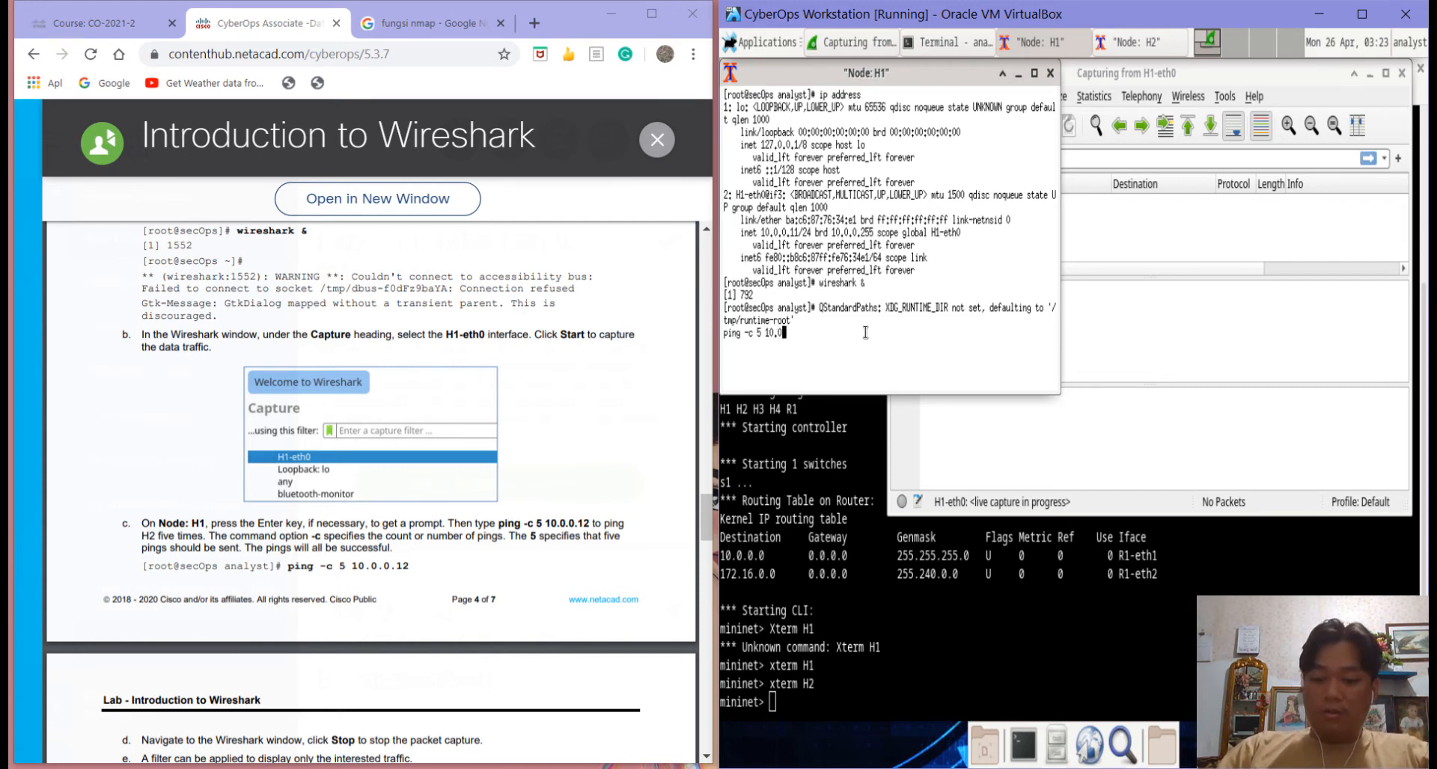
text(.0.)
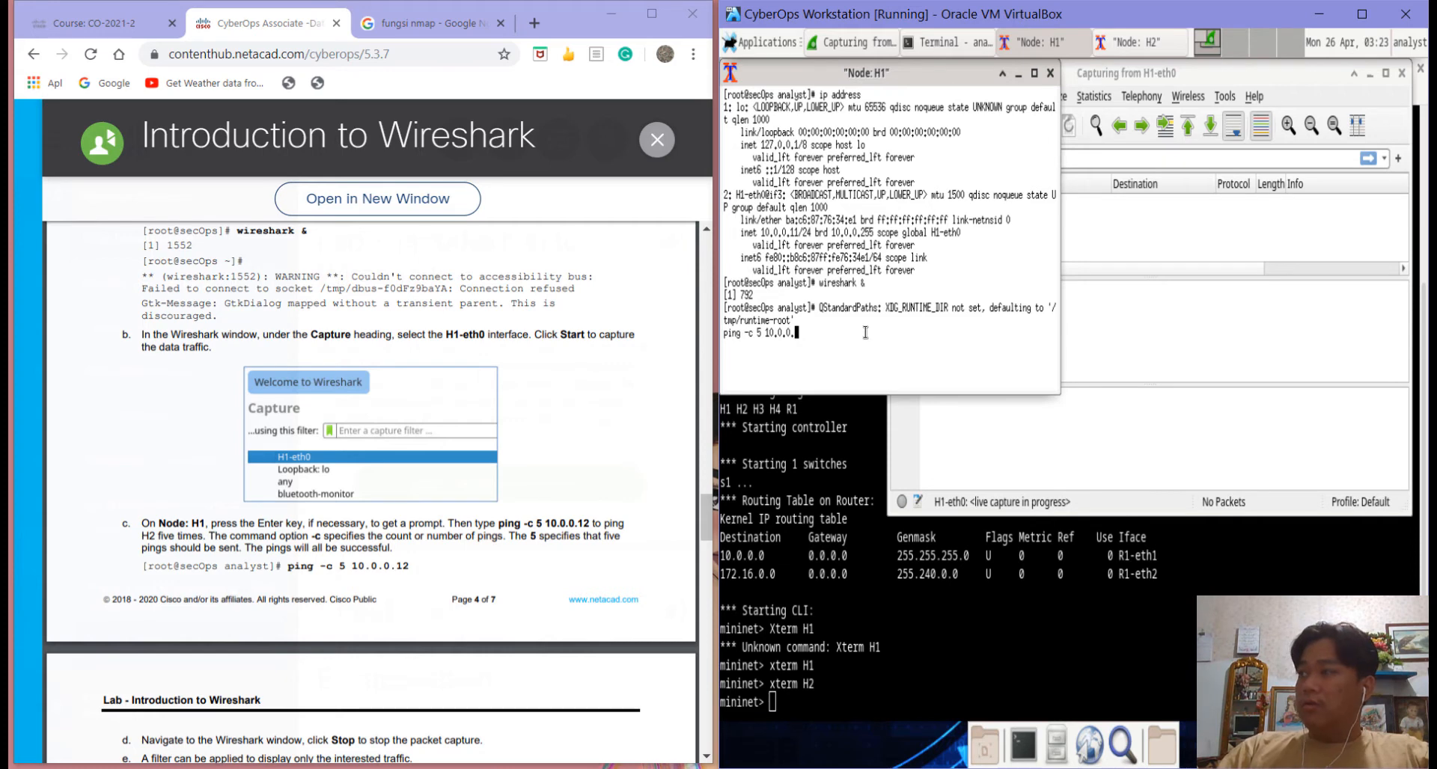
text(12)
key(Return)
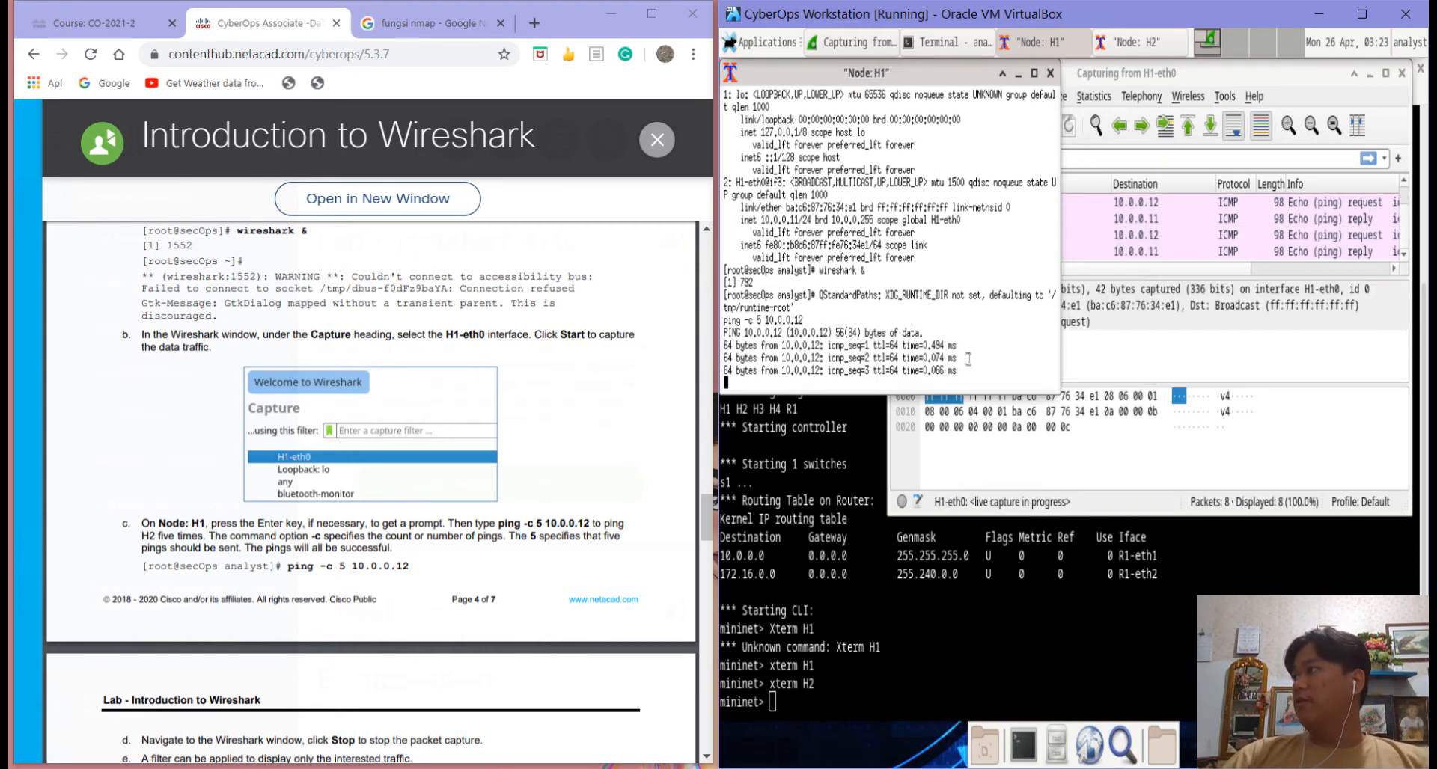
Step: Read lab items d to f and stop the packet capture on H1-eth0
scroll(516, 458, down, 2)
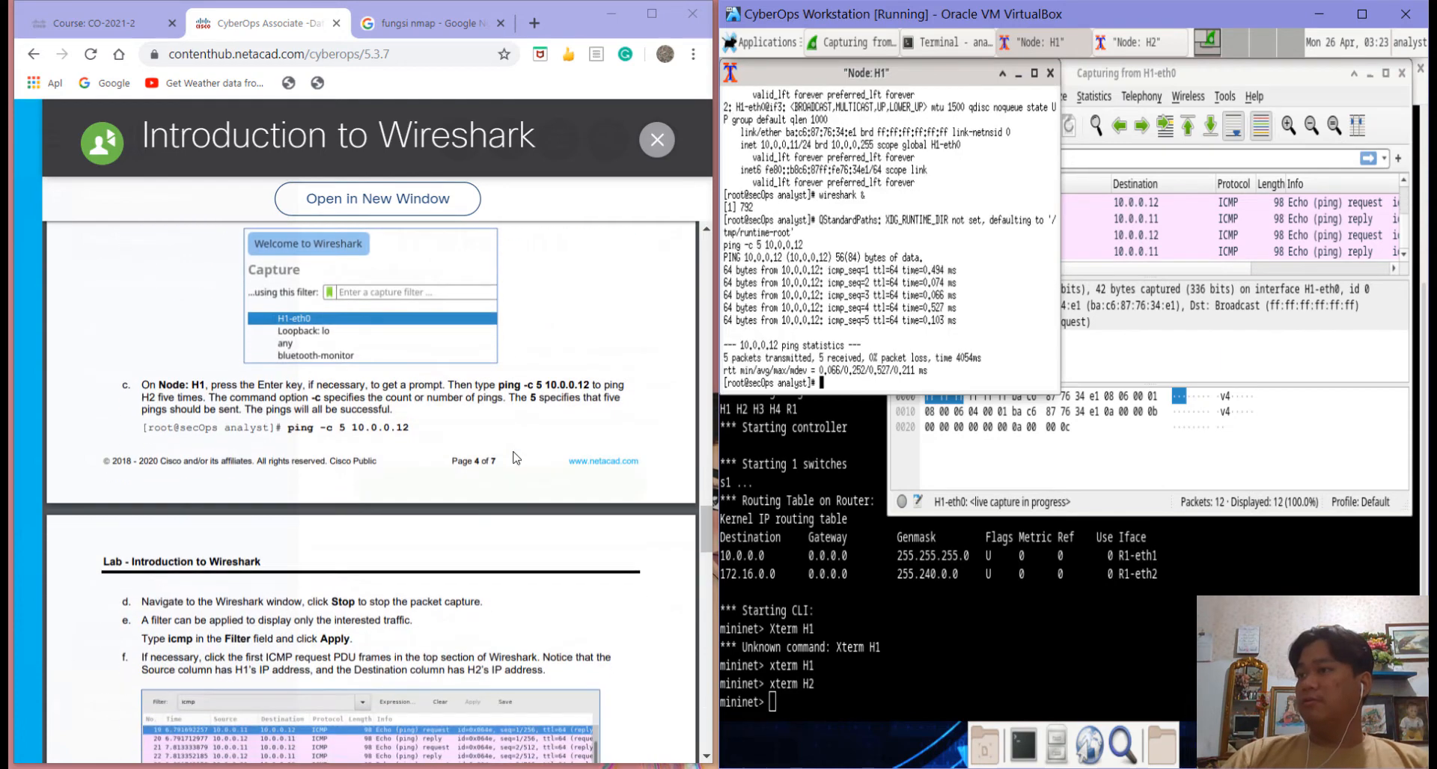
scroll(515, 458, down, 1)
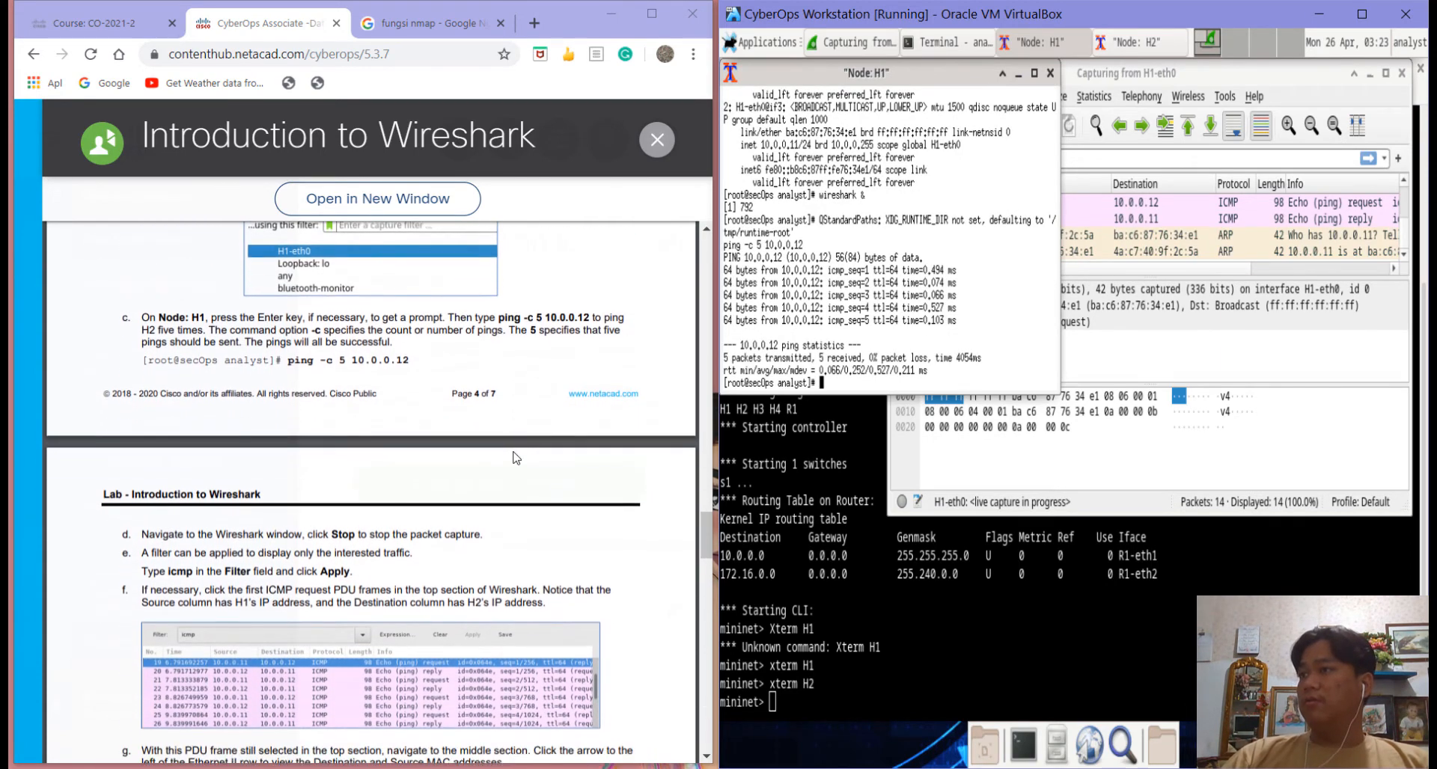
scroll(516, 458, down, 1)
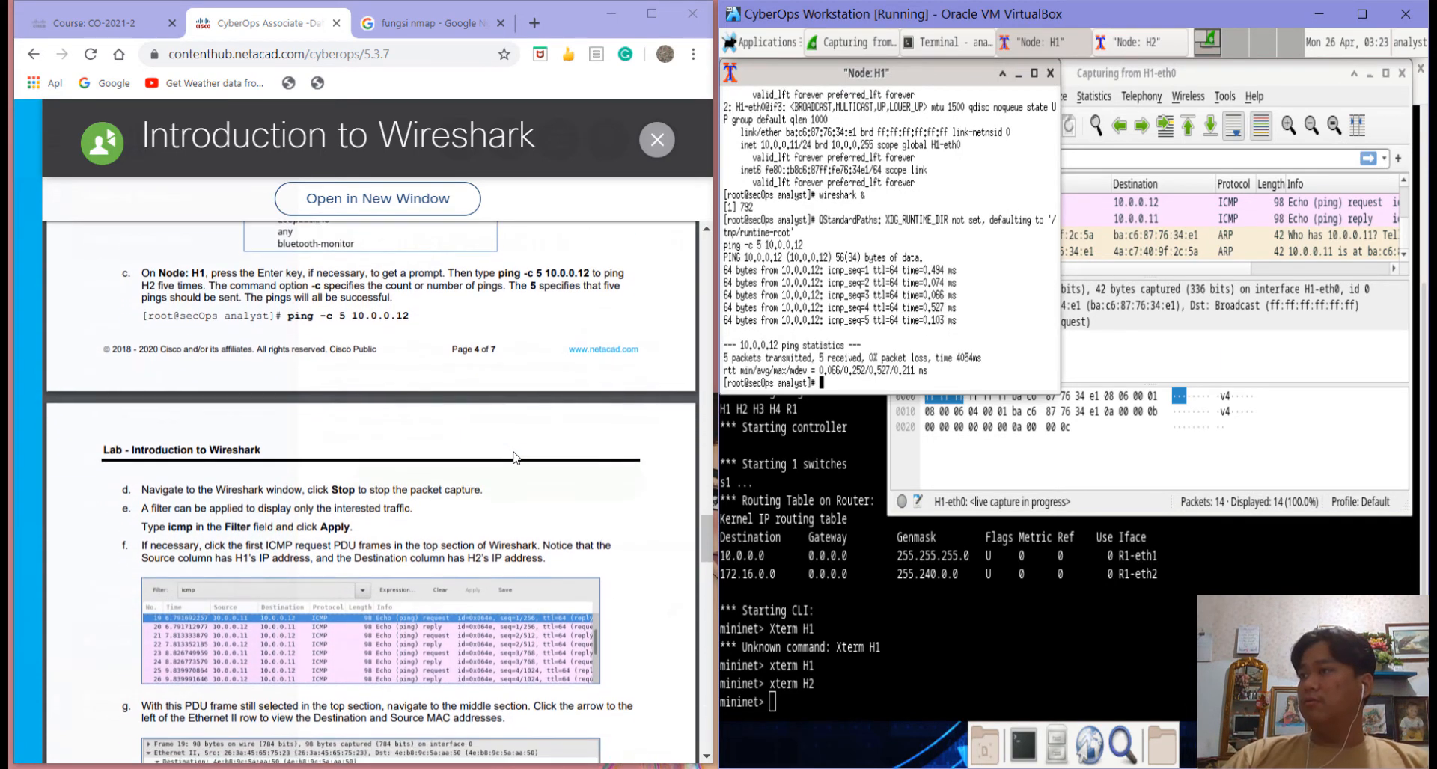
scroll(490, 430, down, 1)
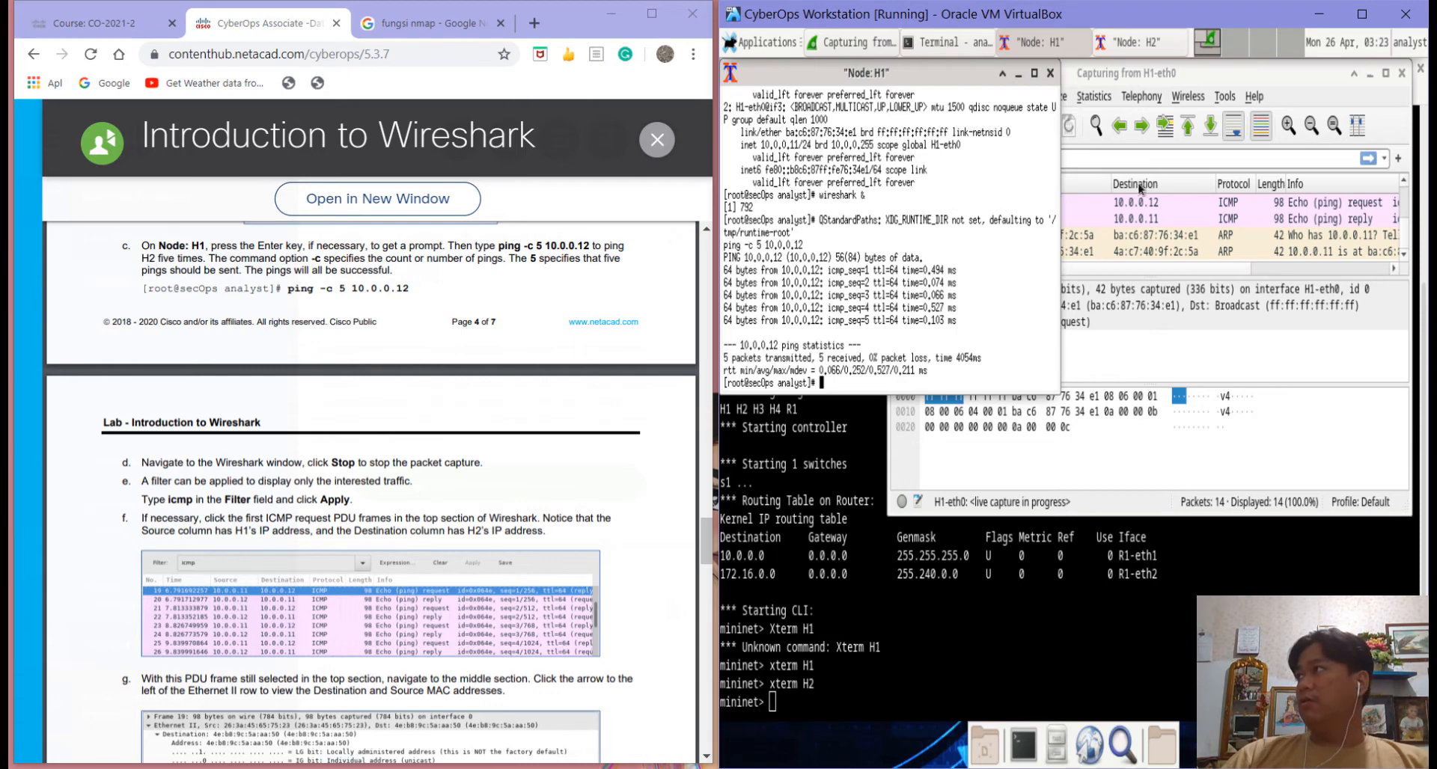
click(1004, 238)
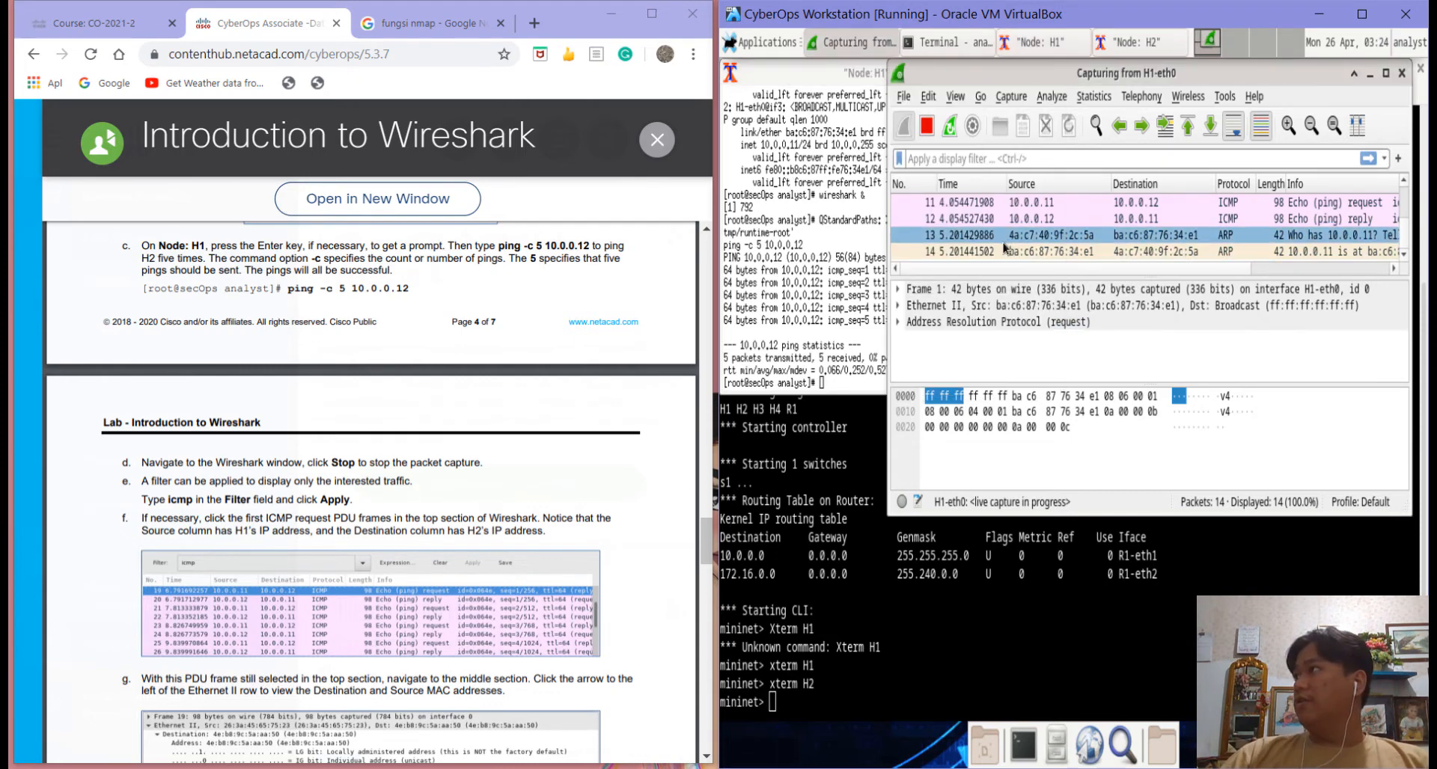
click(927, 127)
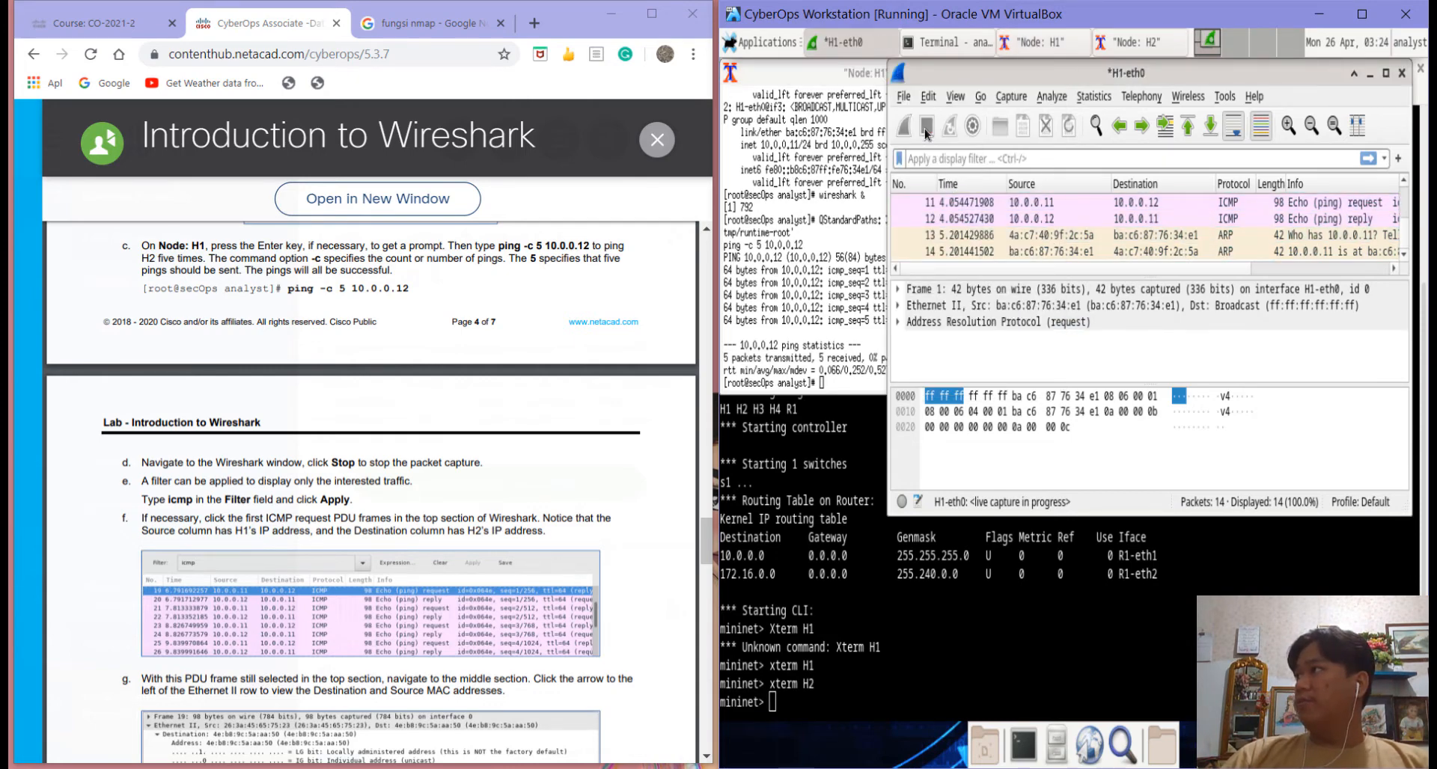
Step: Filter the captured packets with the display filter icmp and maximize the Wireshark window
scroll(374, 494, down, 1)
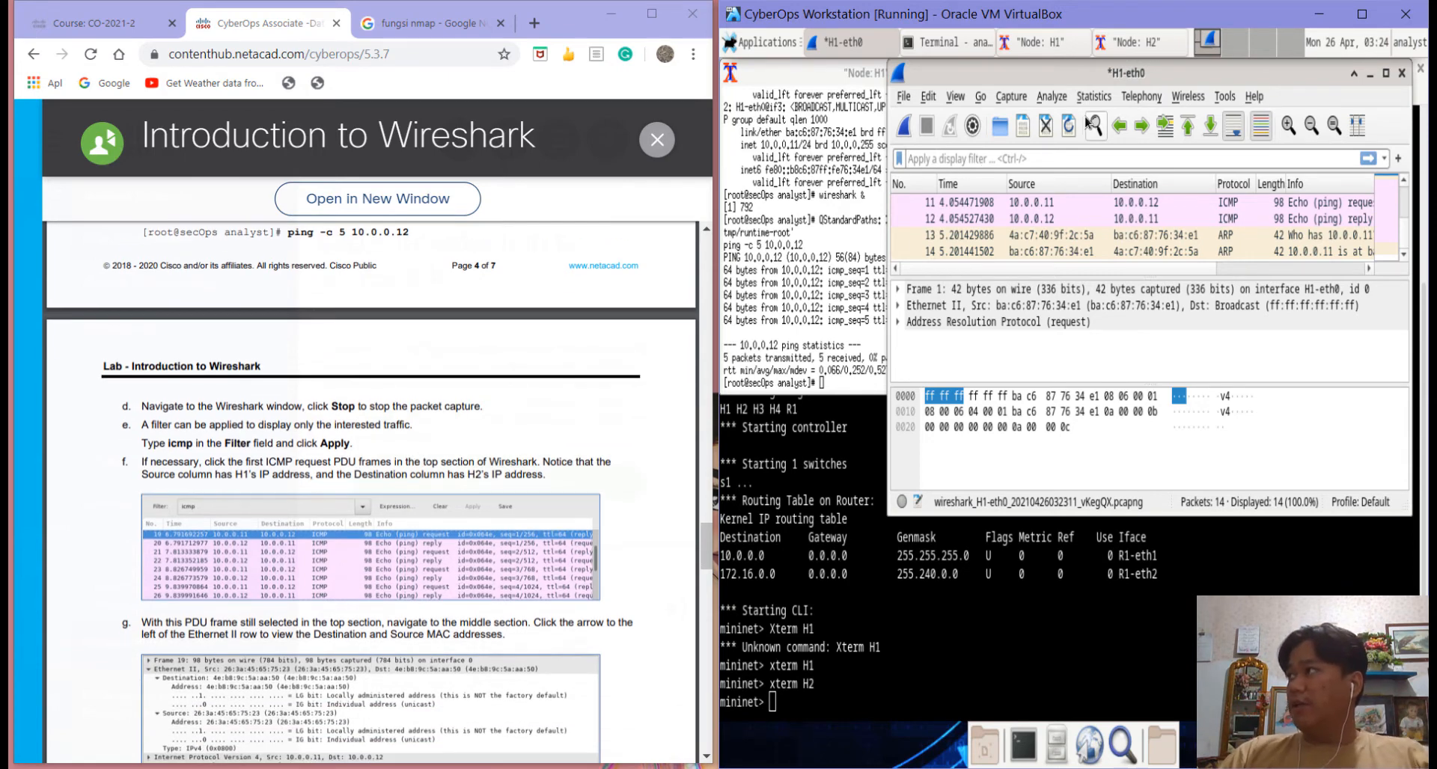
text(icmp)
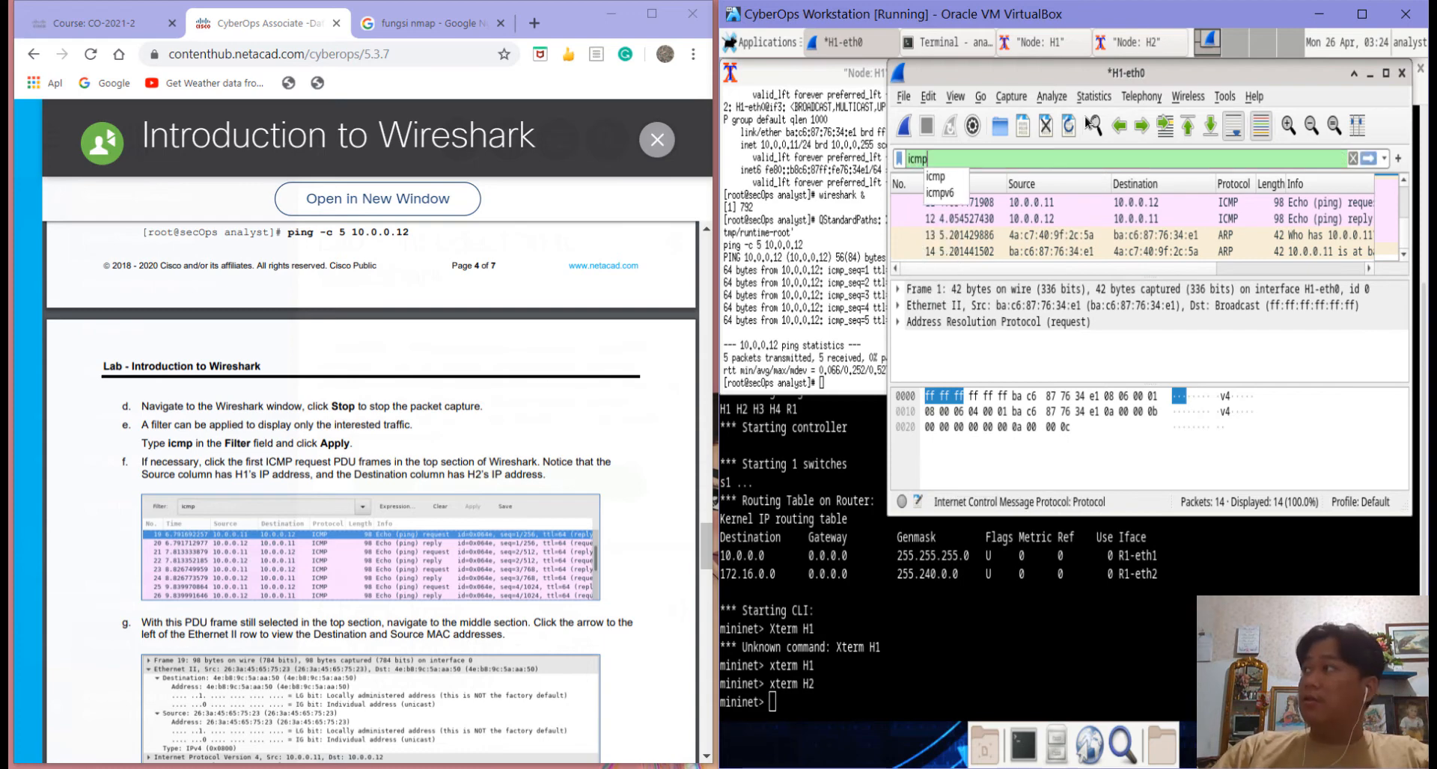
key(Return)
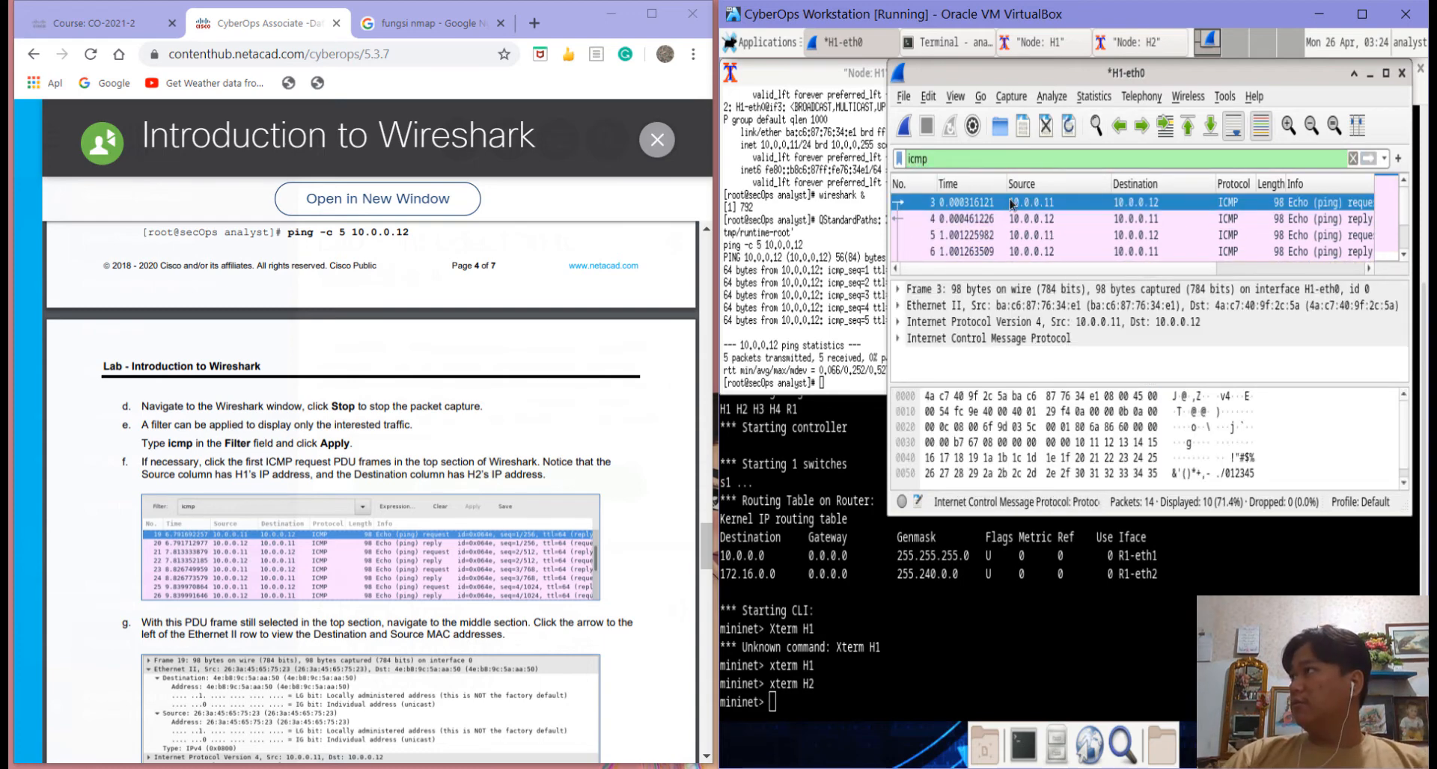
click(1385, 72)
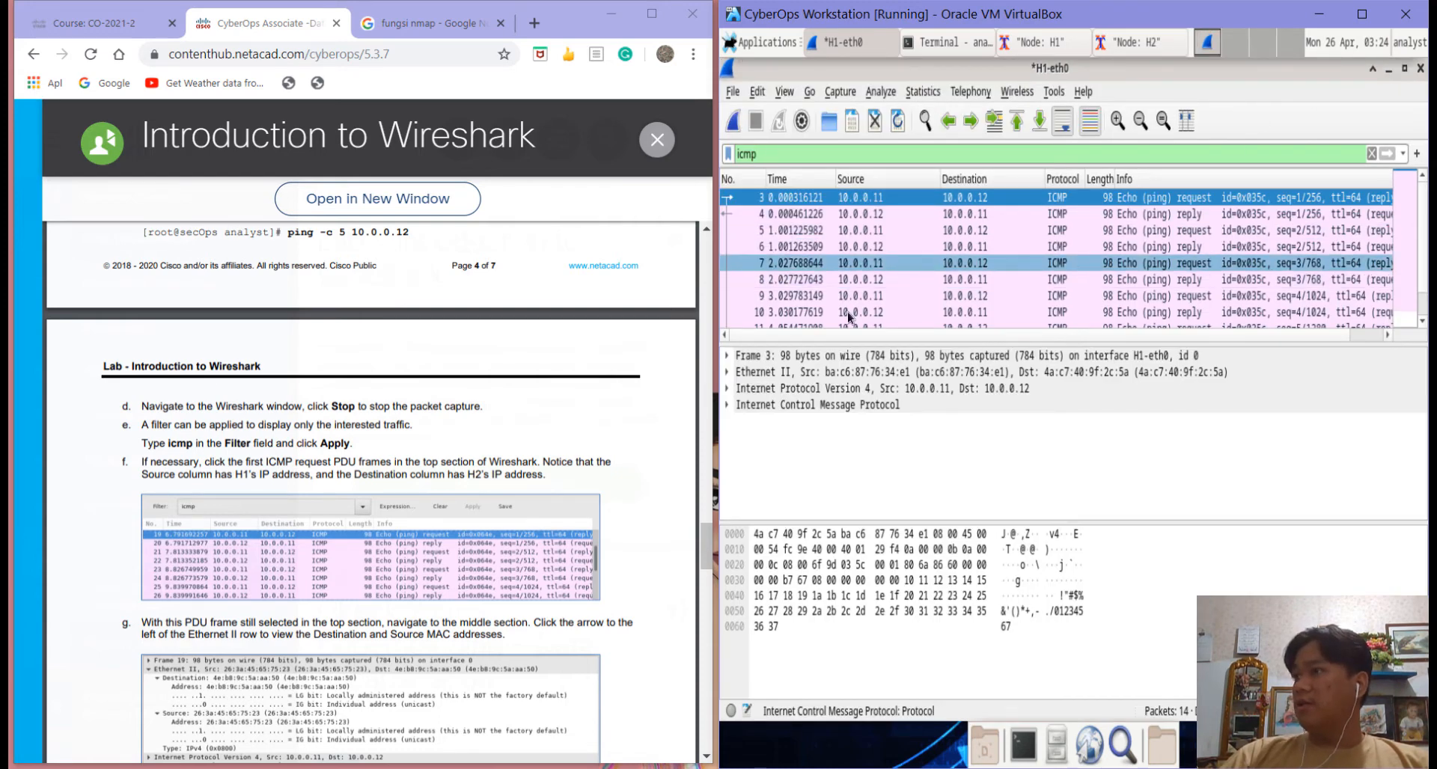
Step: Expand the Ethernet II row of the first ICMP request frame, including its Destination and Source MAC address entries
scroll(520, 469, down, 2)
scroll(520, 469, down, 4)
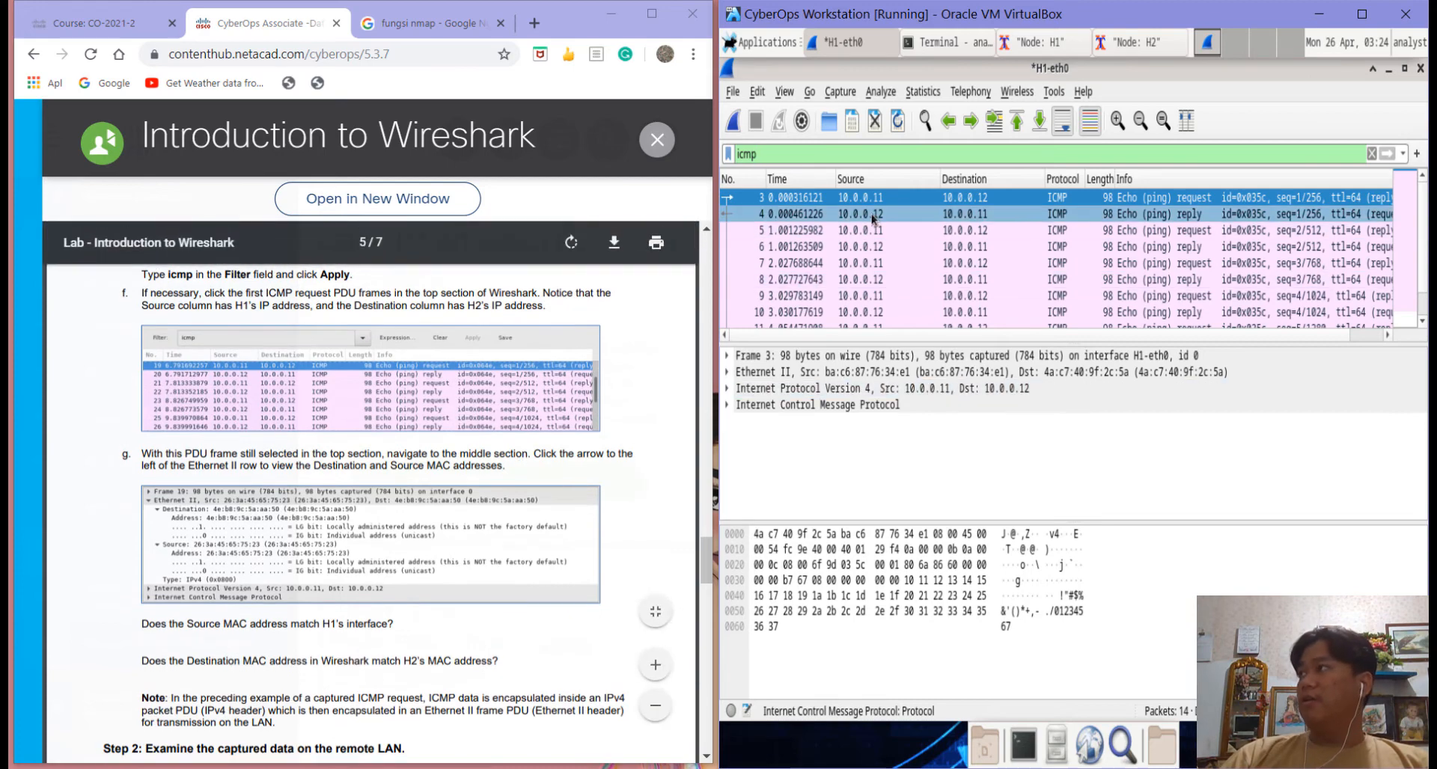
click(726, 374)
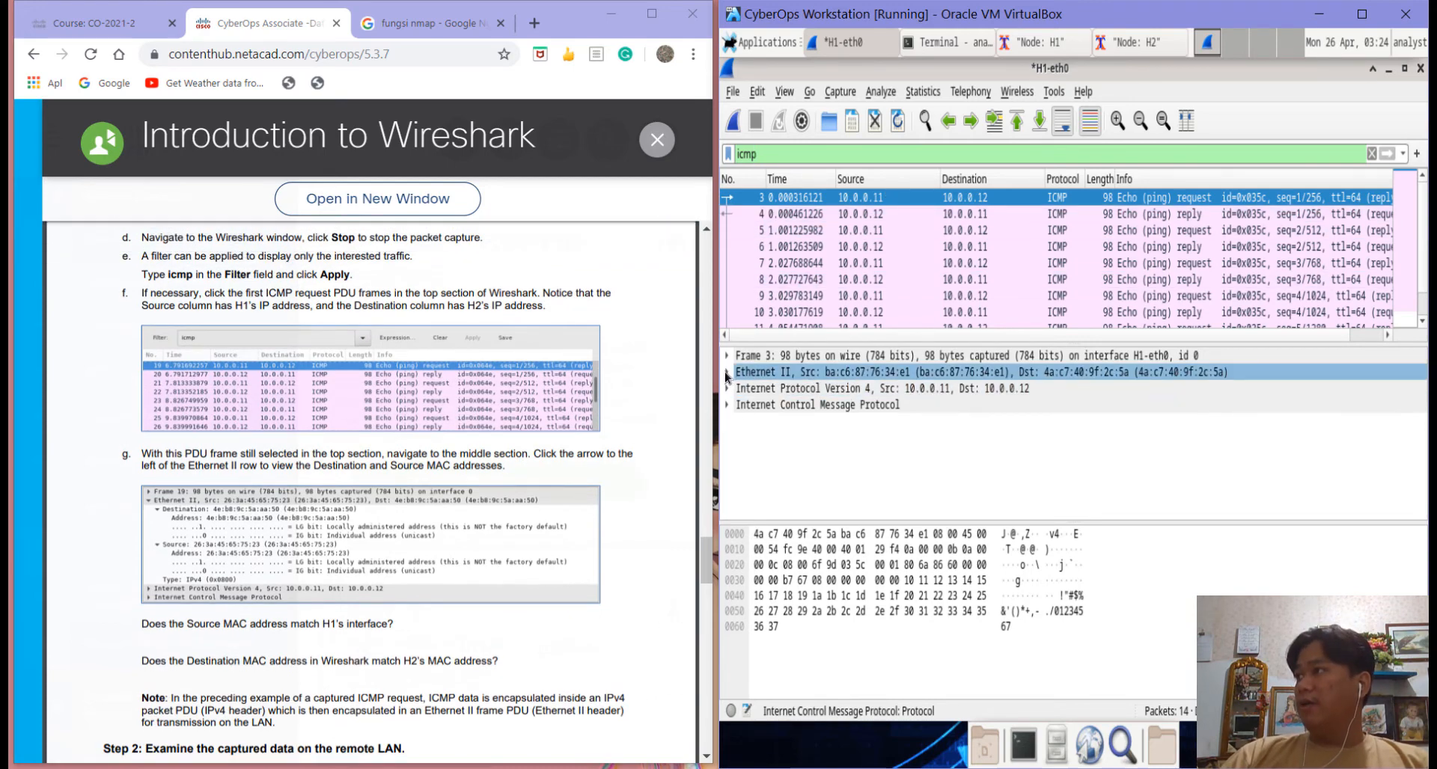
click(726, 374)
click(744, 389)
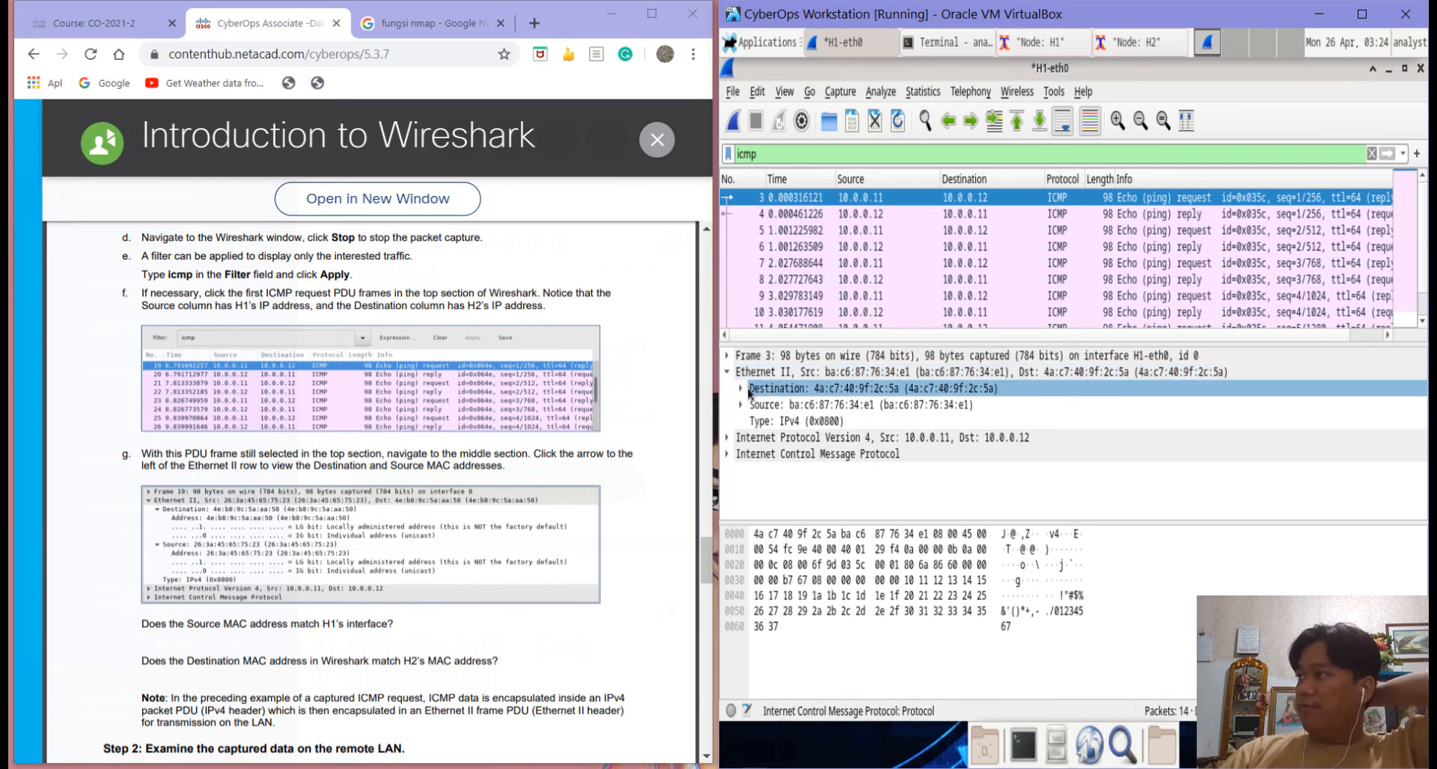
click(741, 389)
click(744, 454)
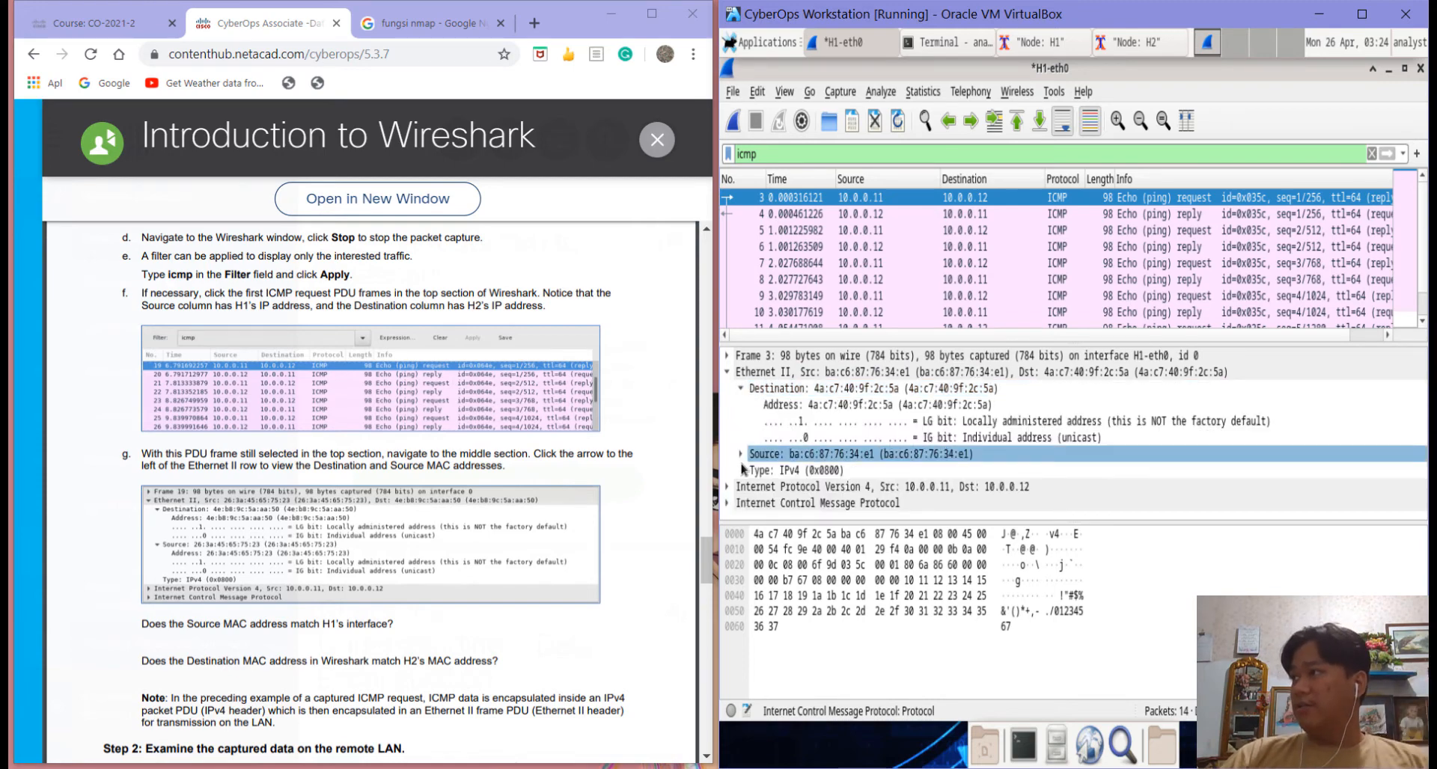
click(741, 454)
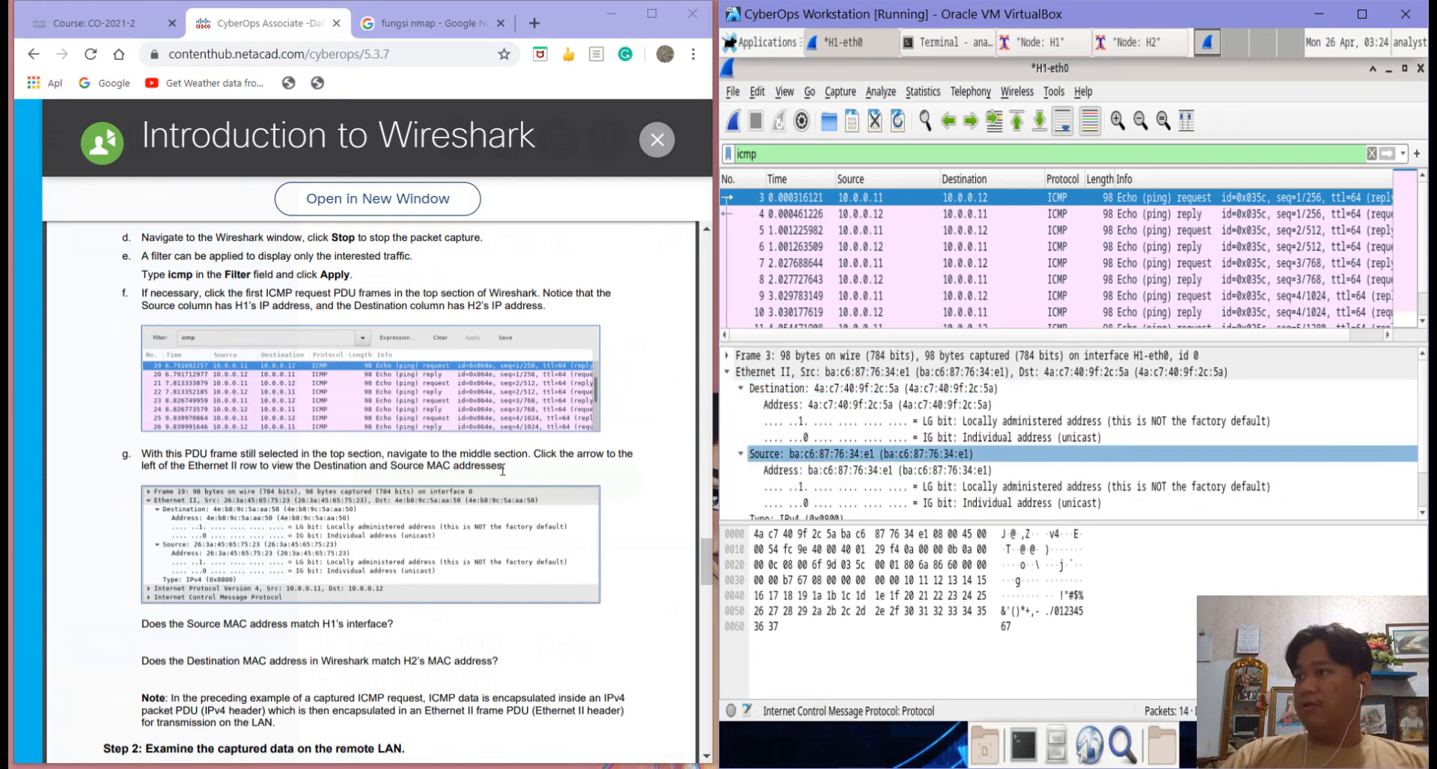
Step: Compare the frame's destination MAC address with the link/ether address of H2-eth0 in Node: H2
scroll(502, 470, down, 3)
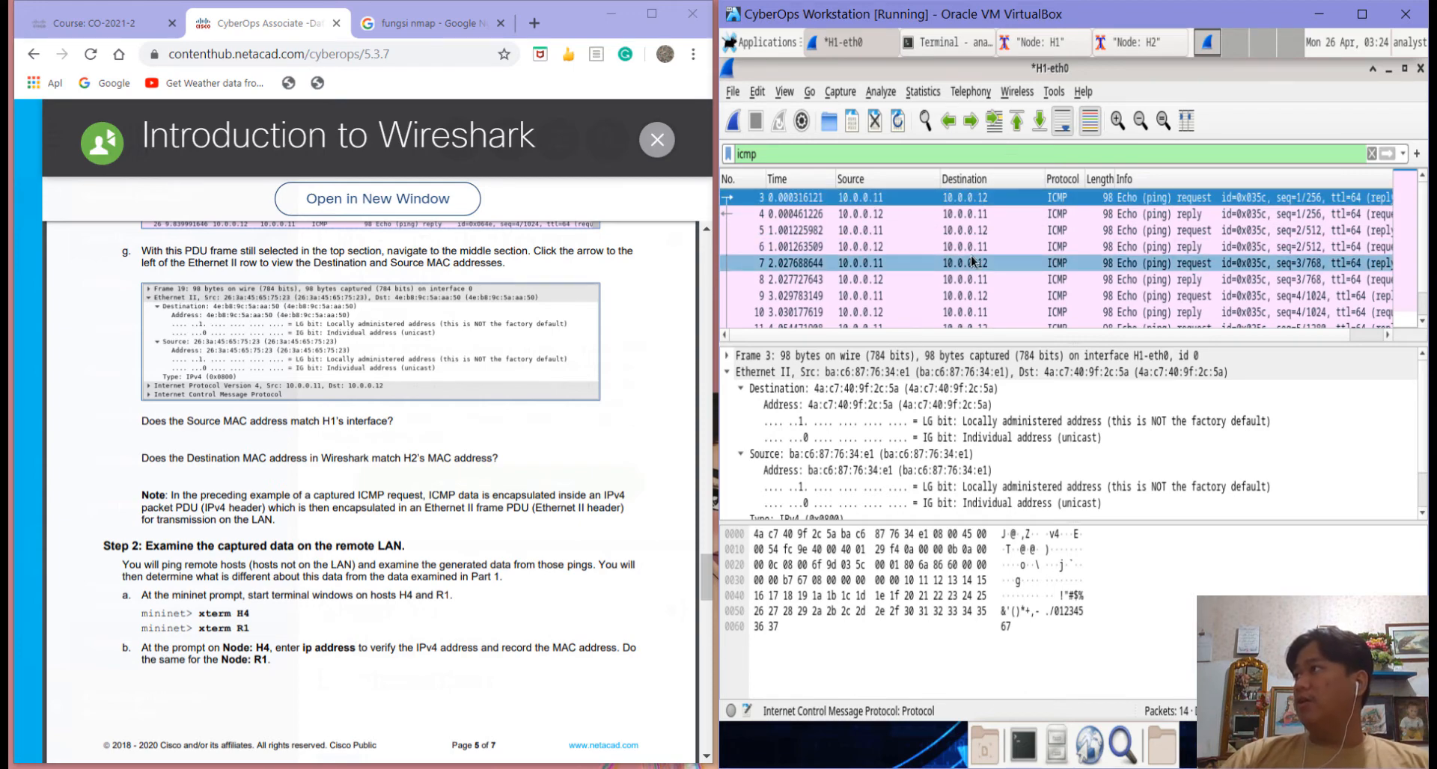
click(1023, 45)
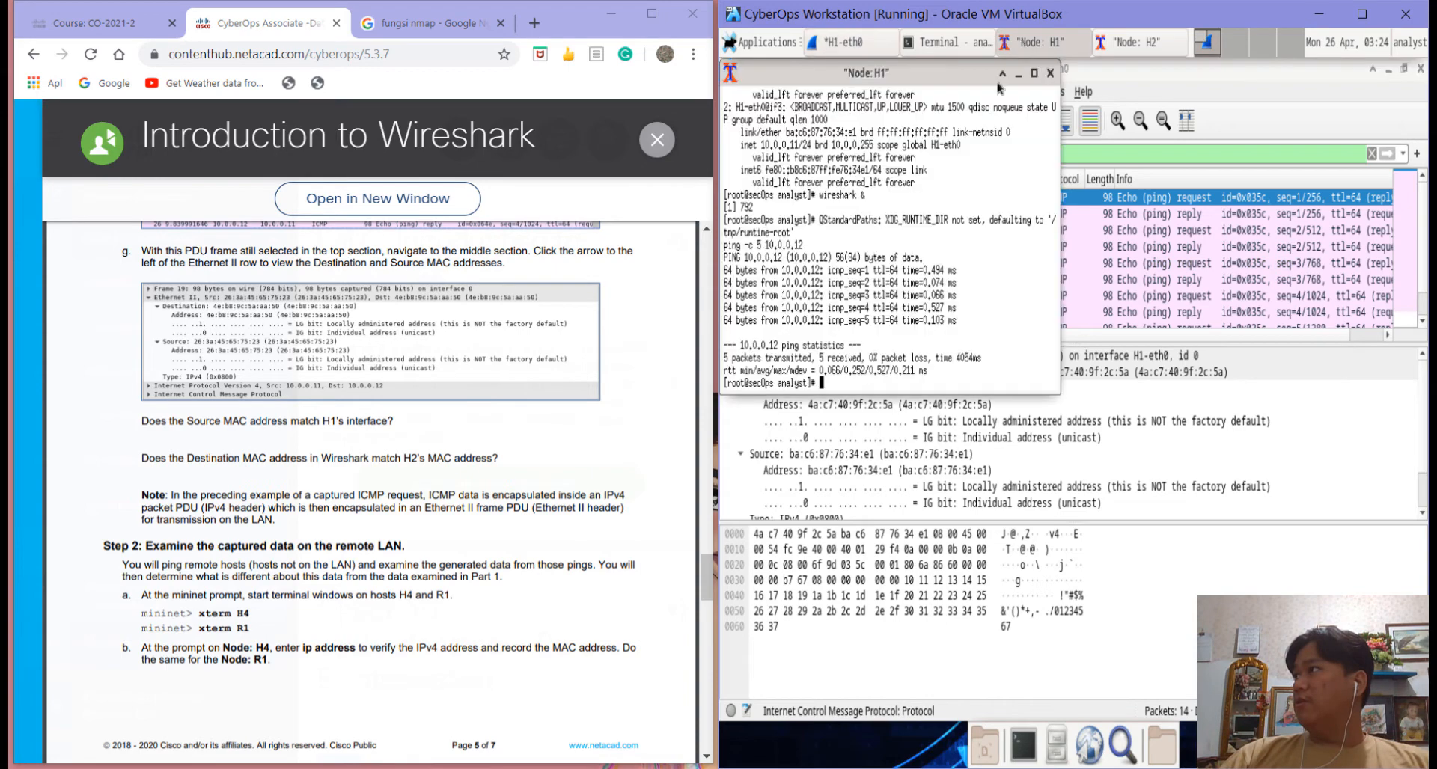
click(1111, 45)
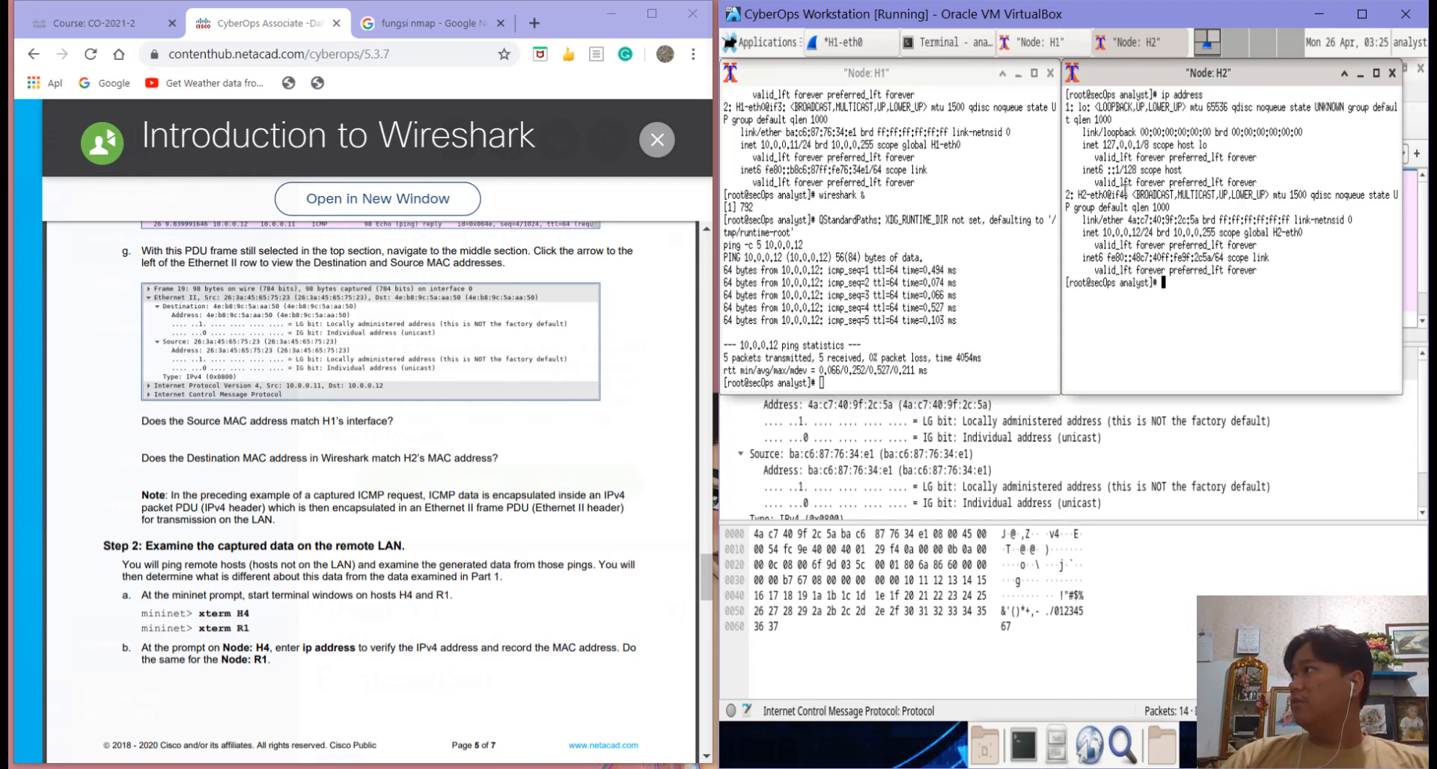
click(862, 424)
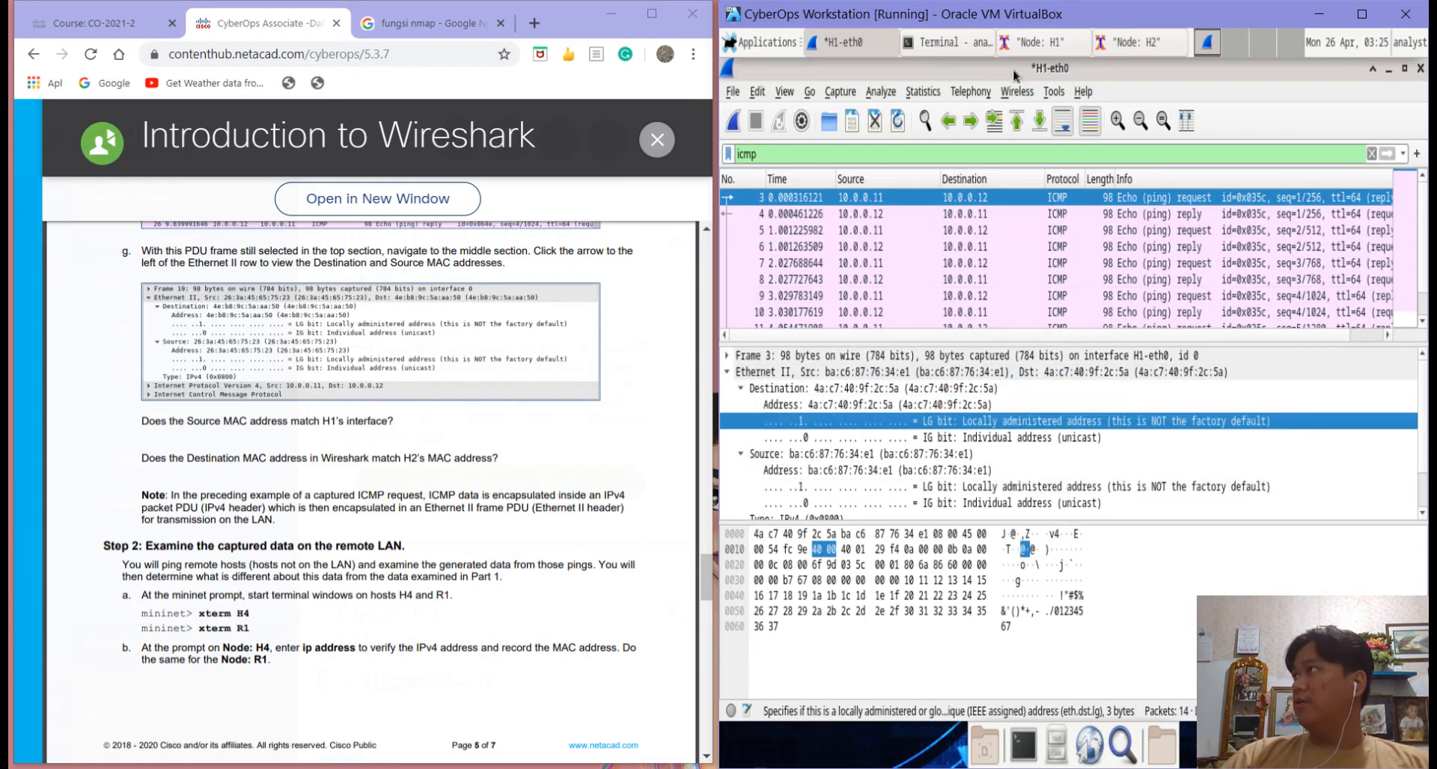
click(1152, 48)
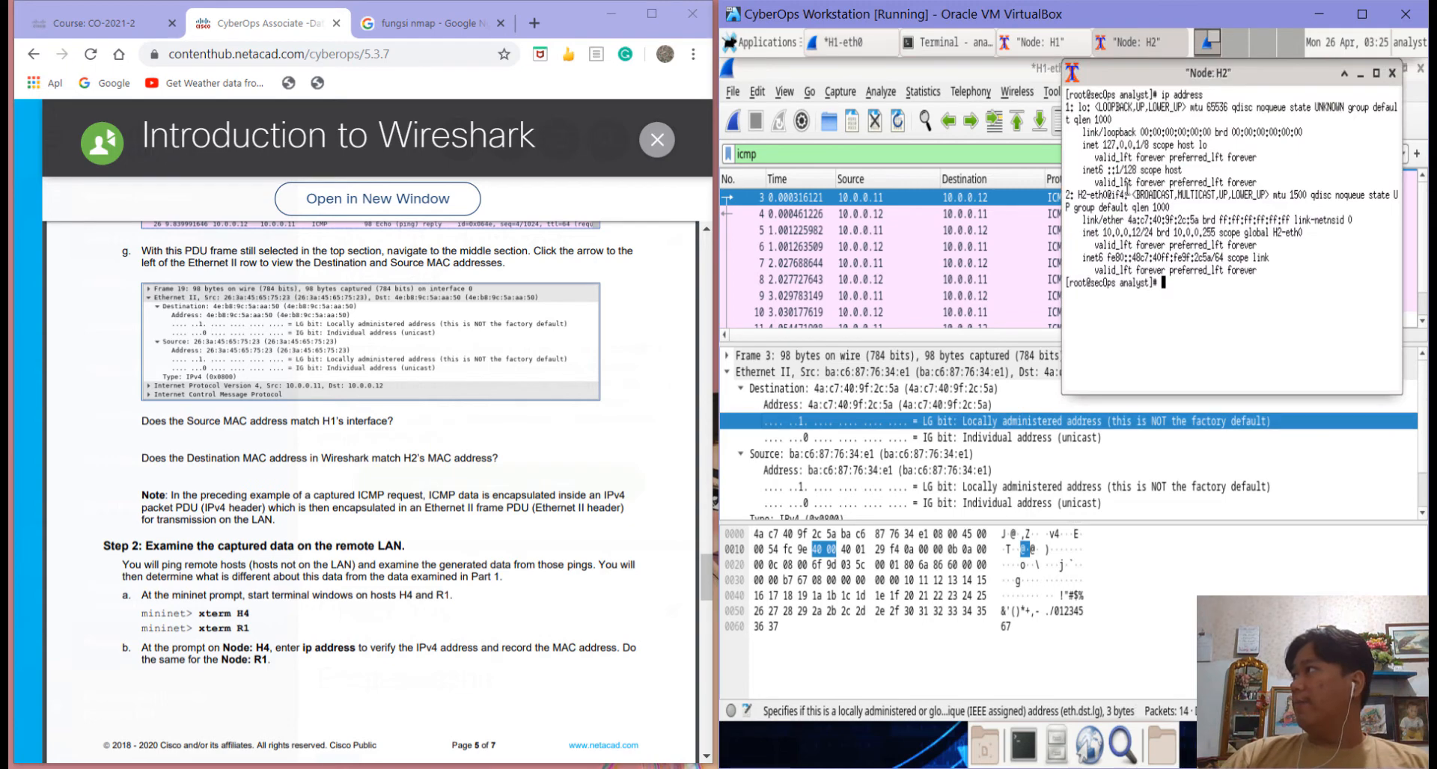
drag(1128, 220, 1184, 220)
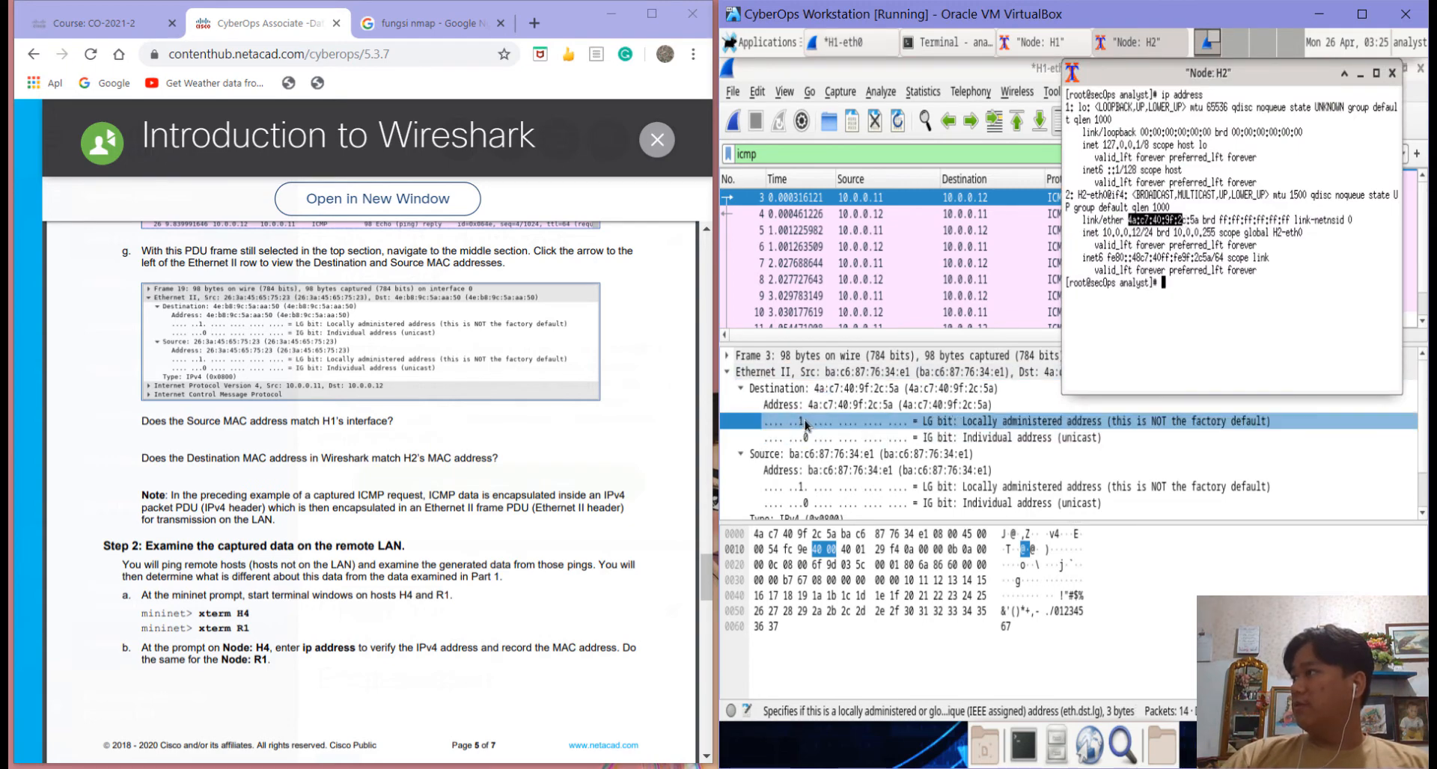
click(814, 408)
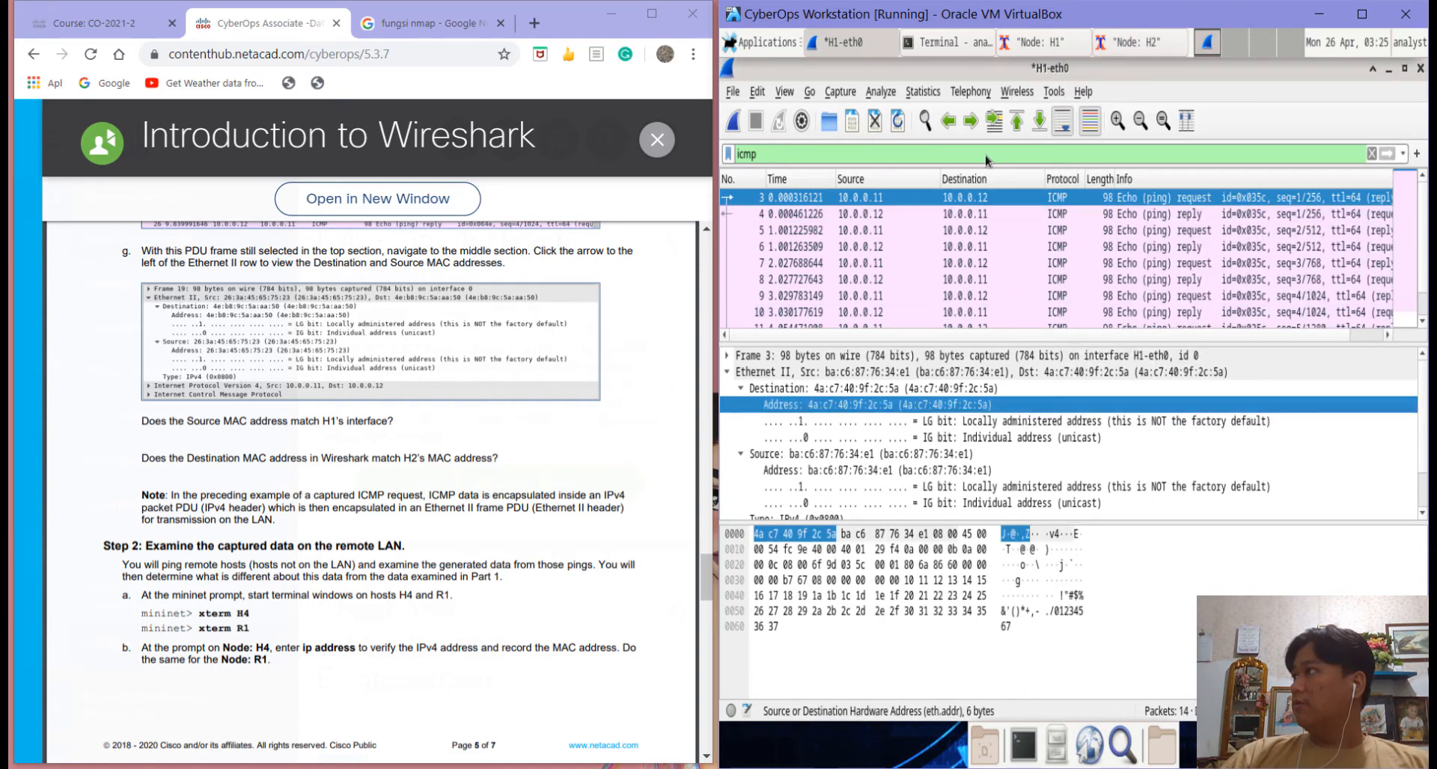
Step: Highlight the link/ether address of H1-eth0 in Node: H1 to compare it with the frame's source MAC address
click(1153, 45)
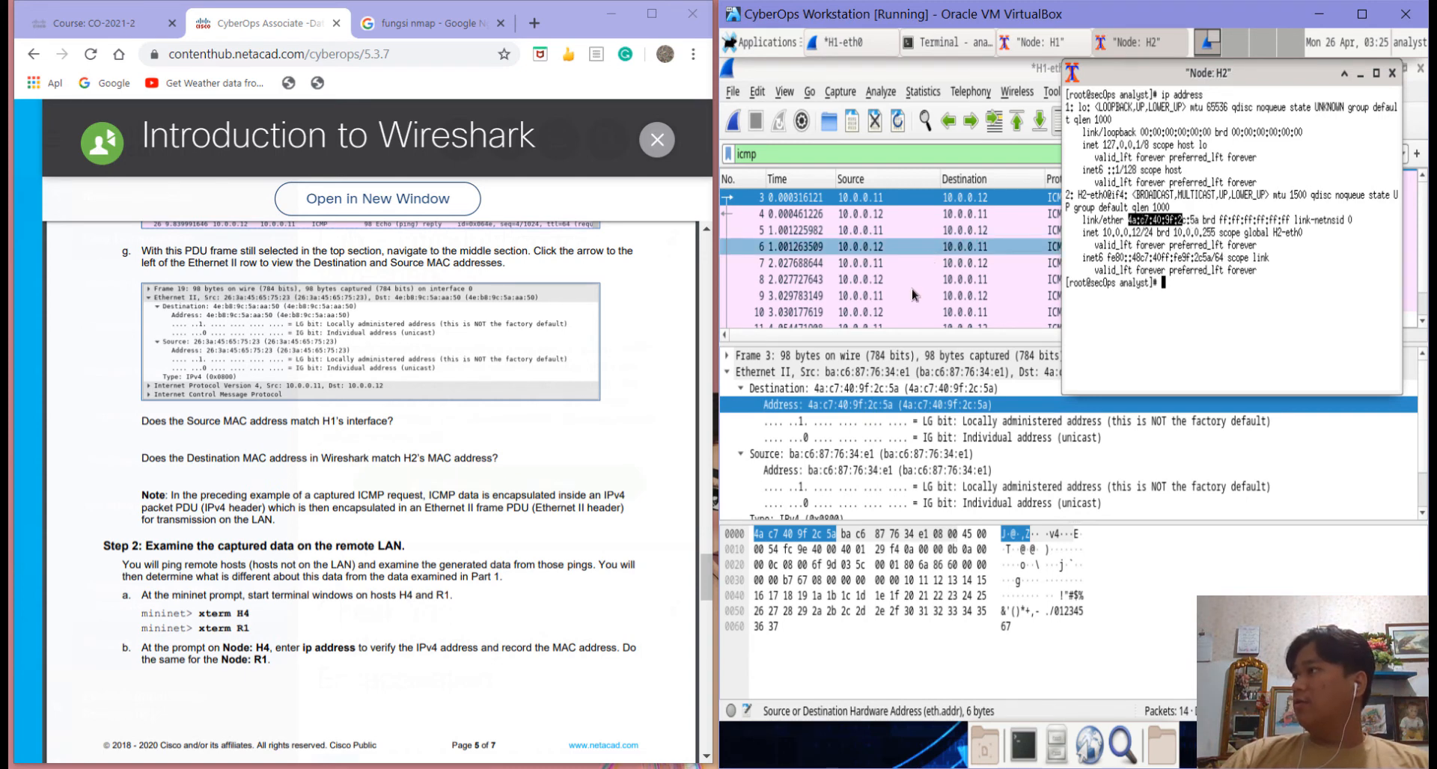
click(1024, 45)
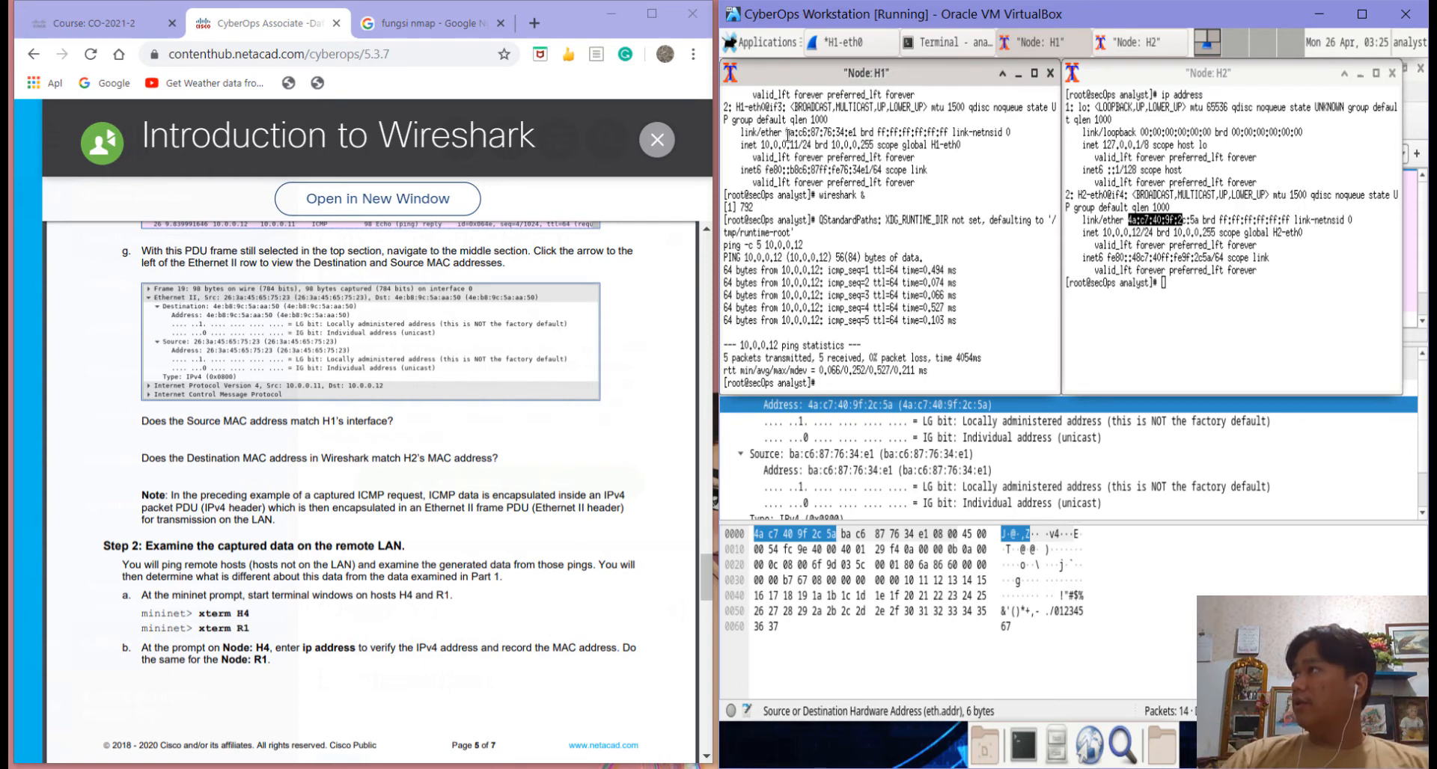
drag(787, 134, 859, 133)
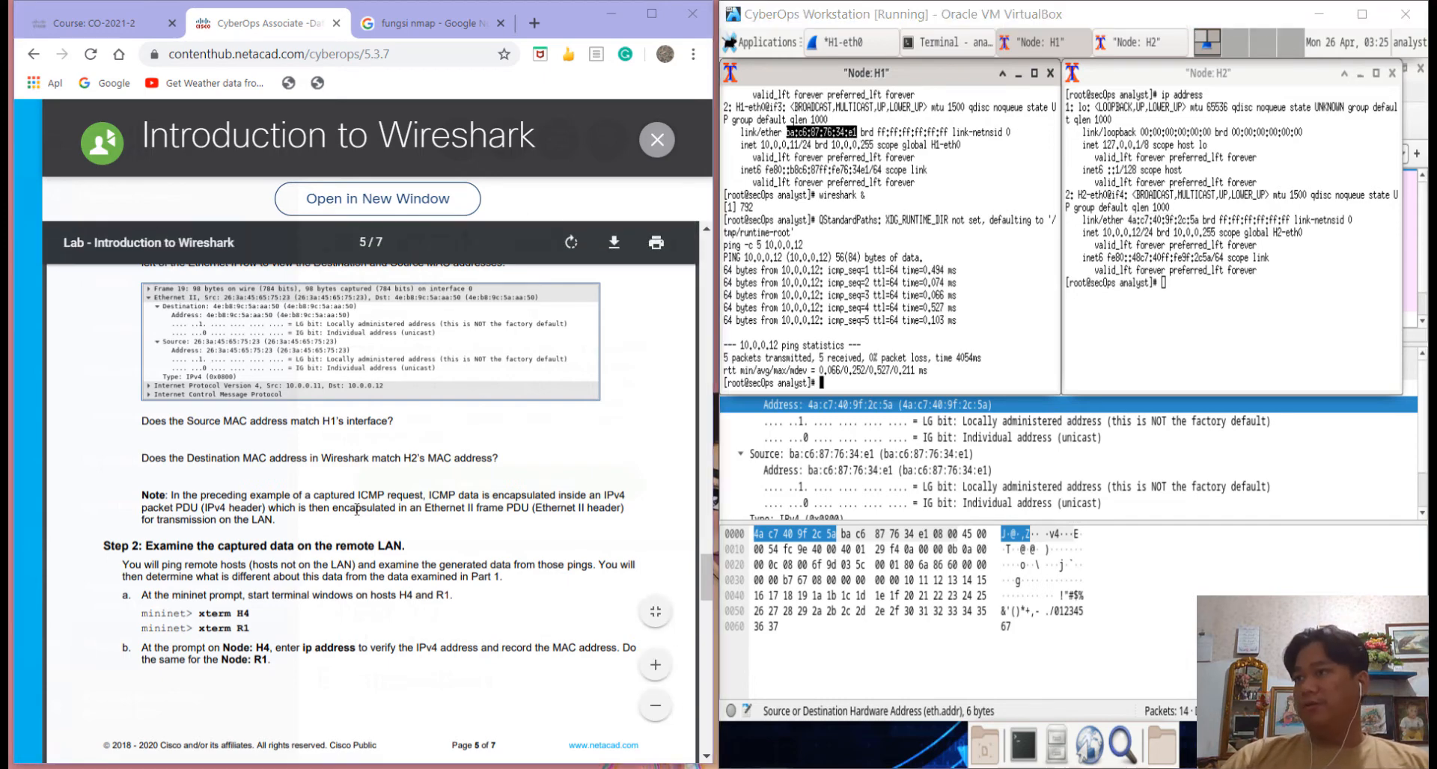
Step: Start a terminal window for host H4 from the mininet prompt with xterm H4, as the lab's Step 2 instructs
scroll(356, 509, down, 3)
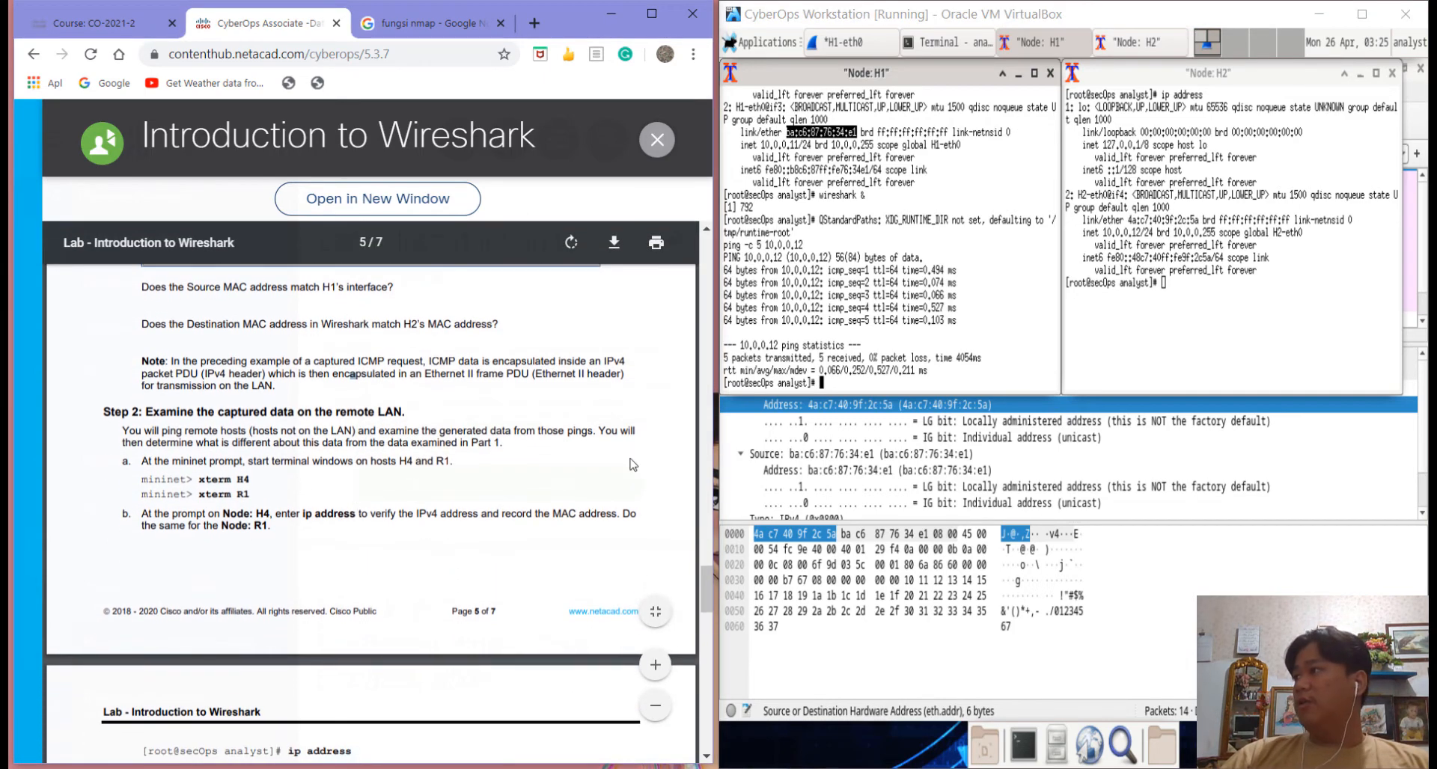
click(928, 502)
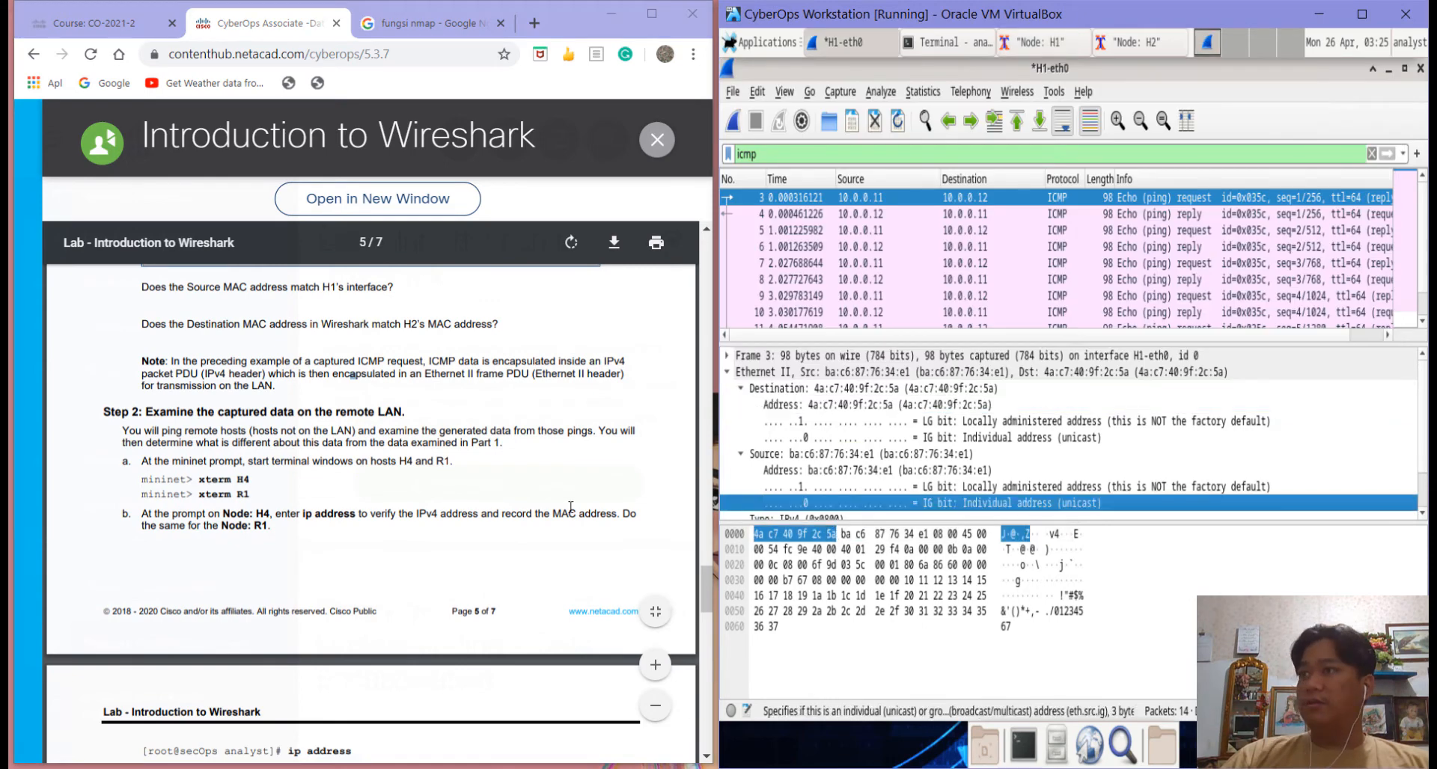
scroll(524, 501, down, 2)
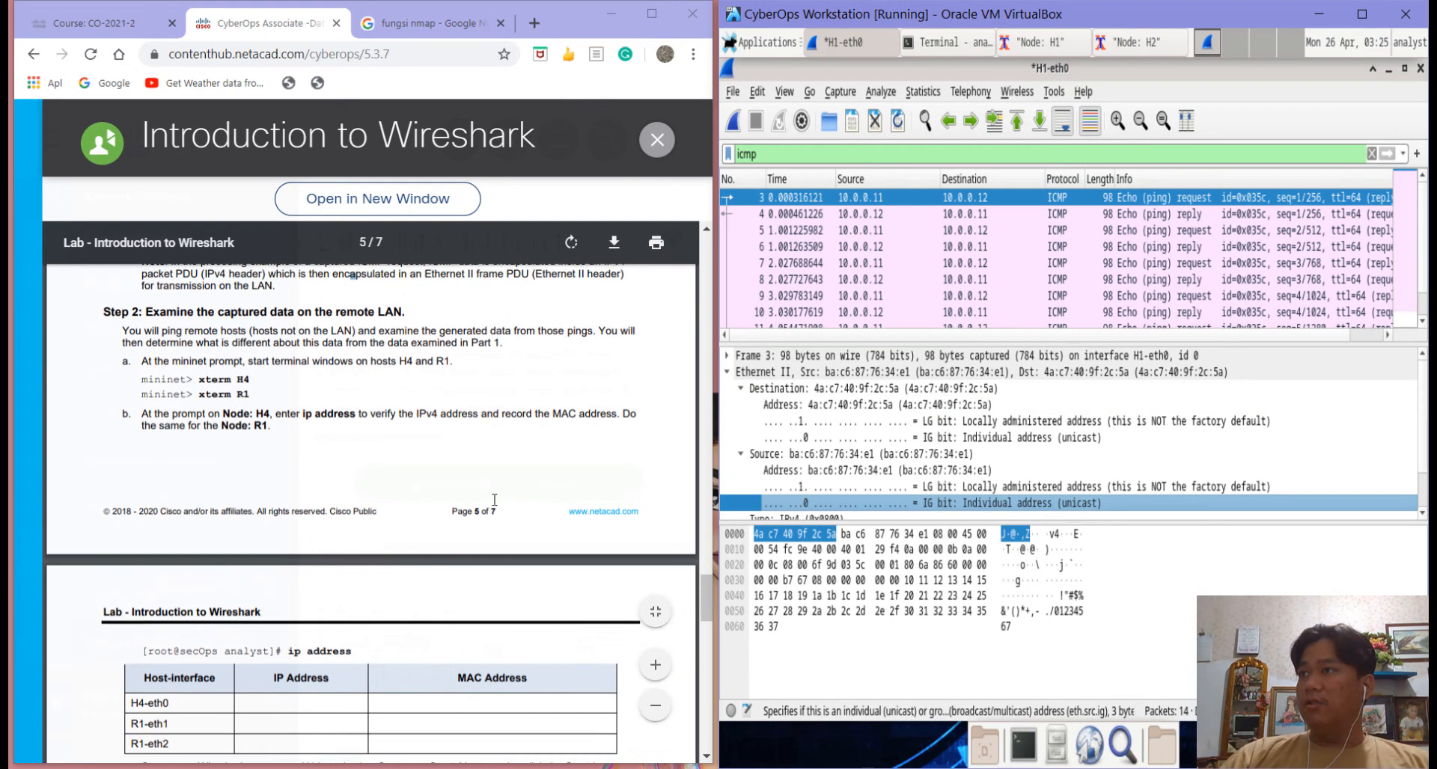
scroll(494, 499, down, 1)
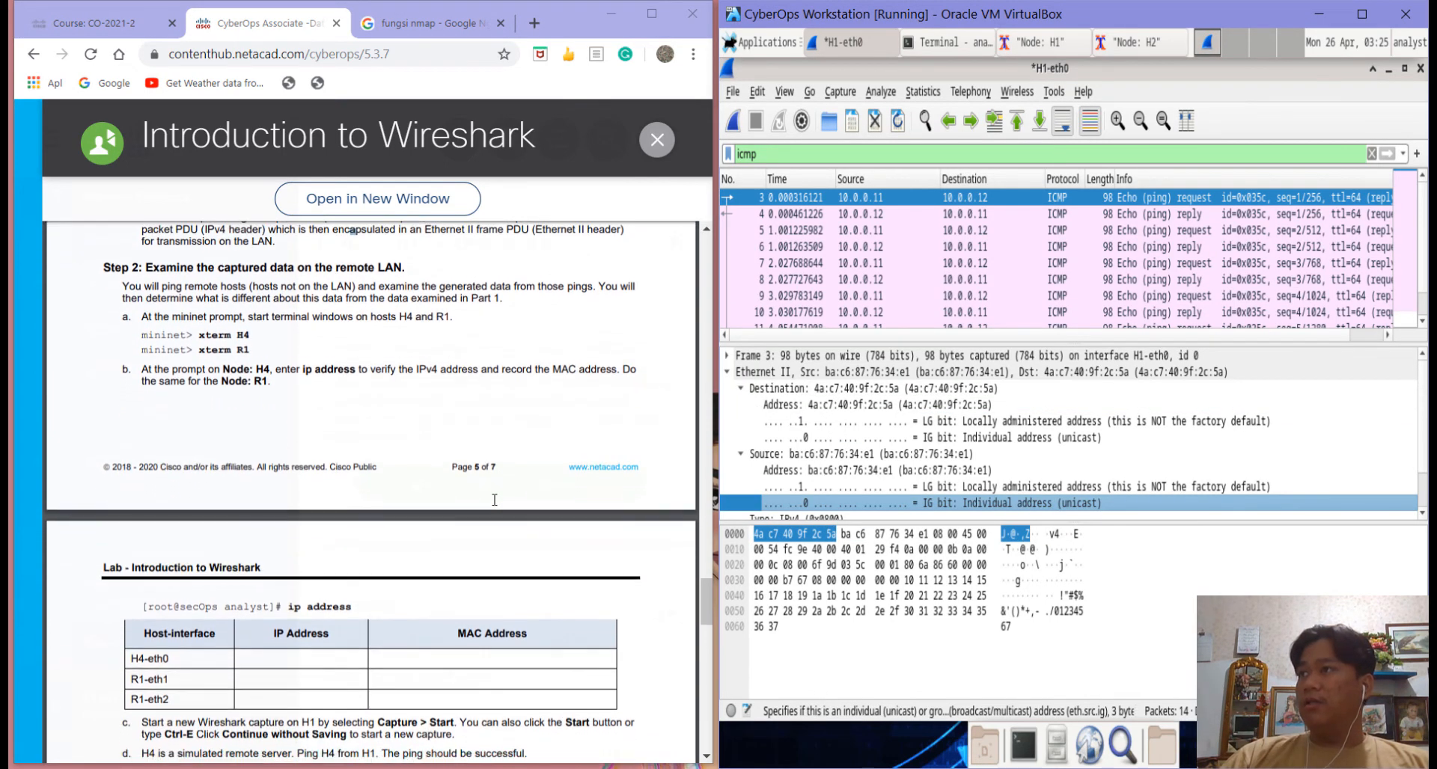
scroll(494, 500, down, 1)
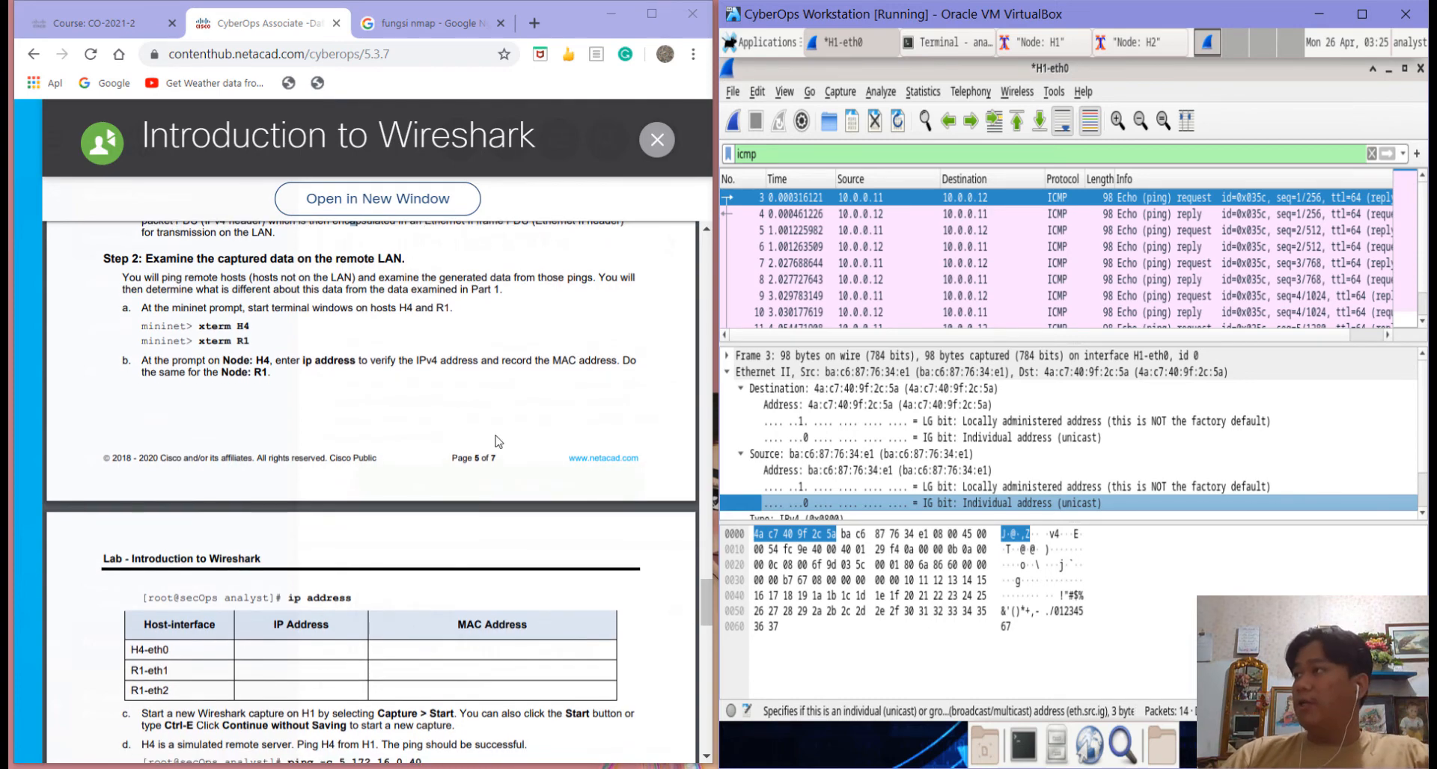
key(alt+Tab)
key(alt+Tab)
key(alt+Tab)
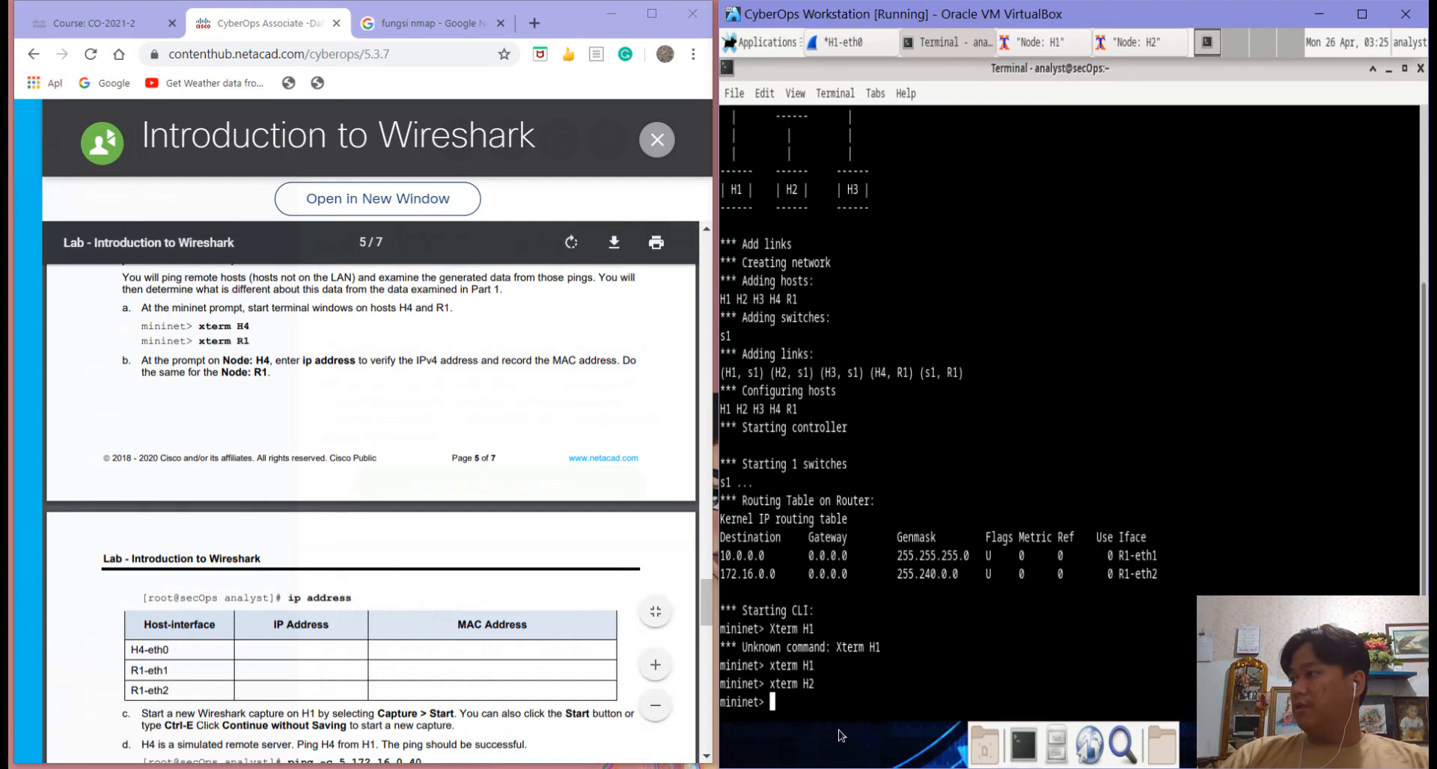
text(xt)
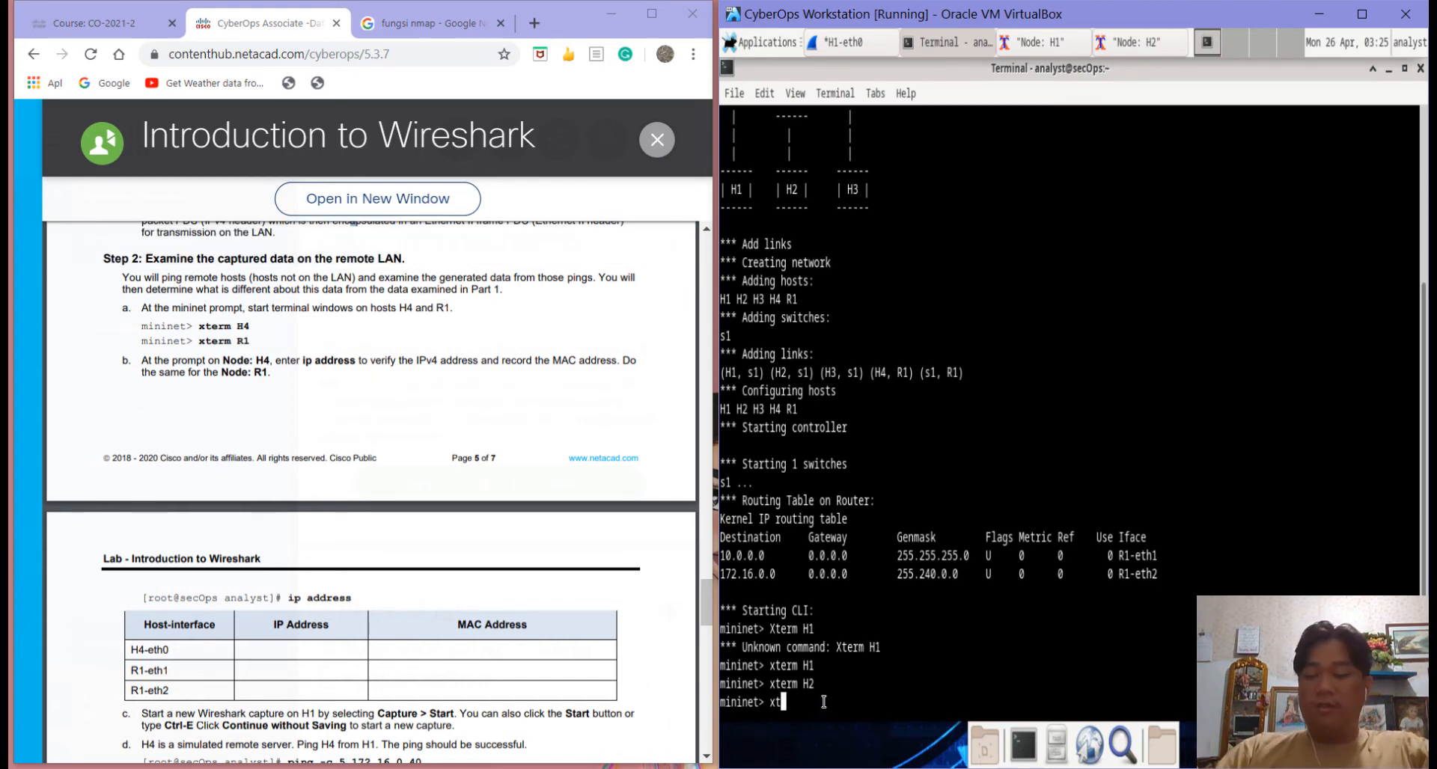
text(erm)
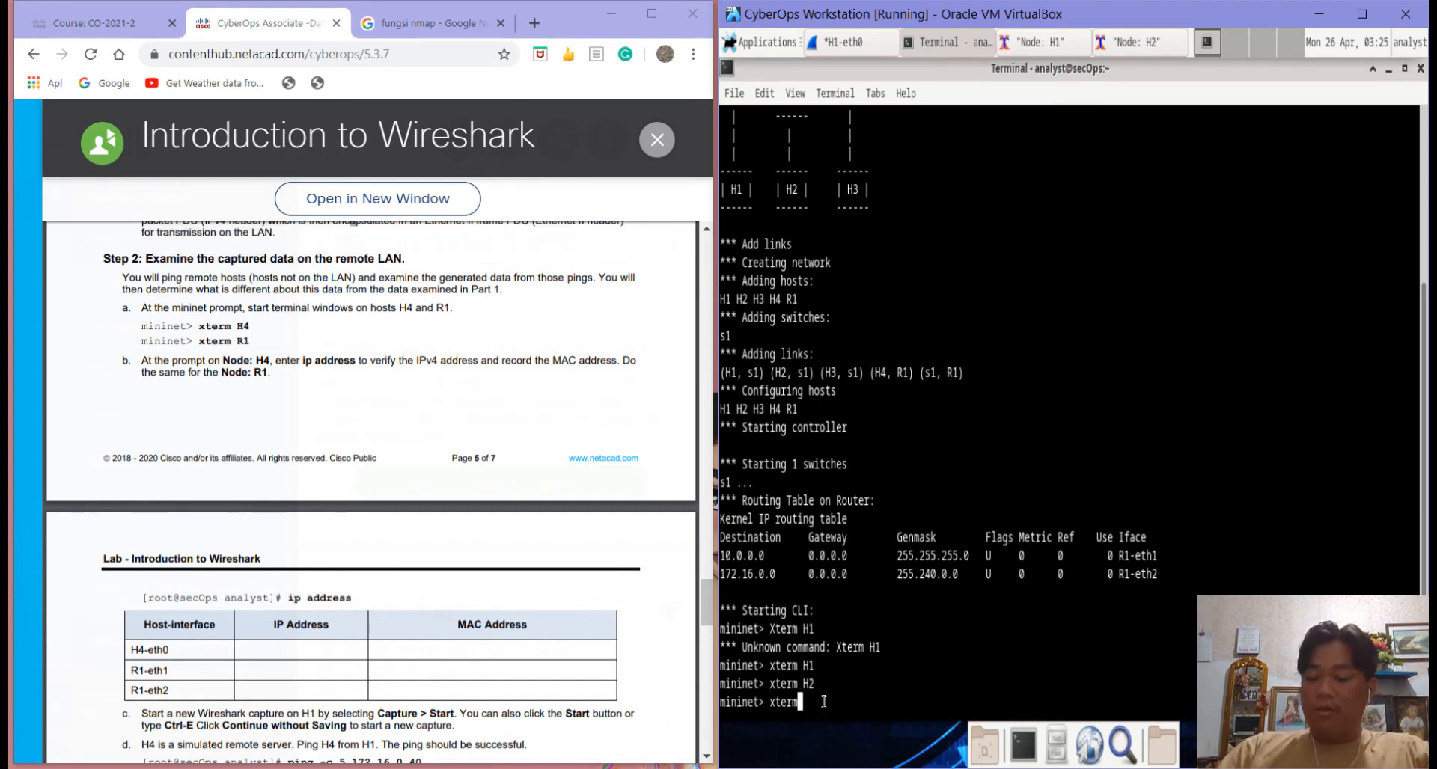
text( H)
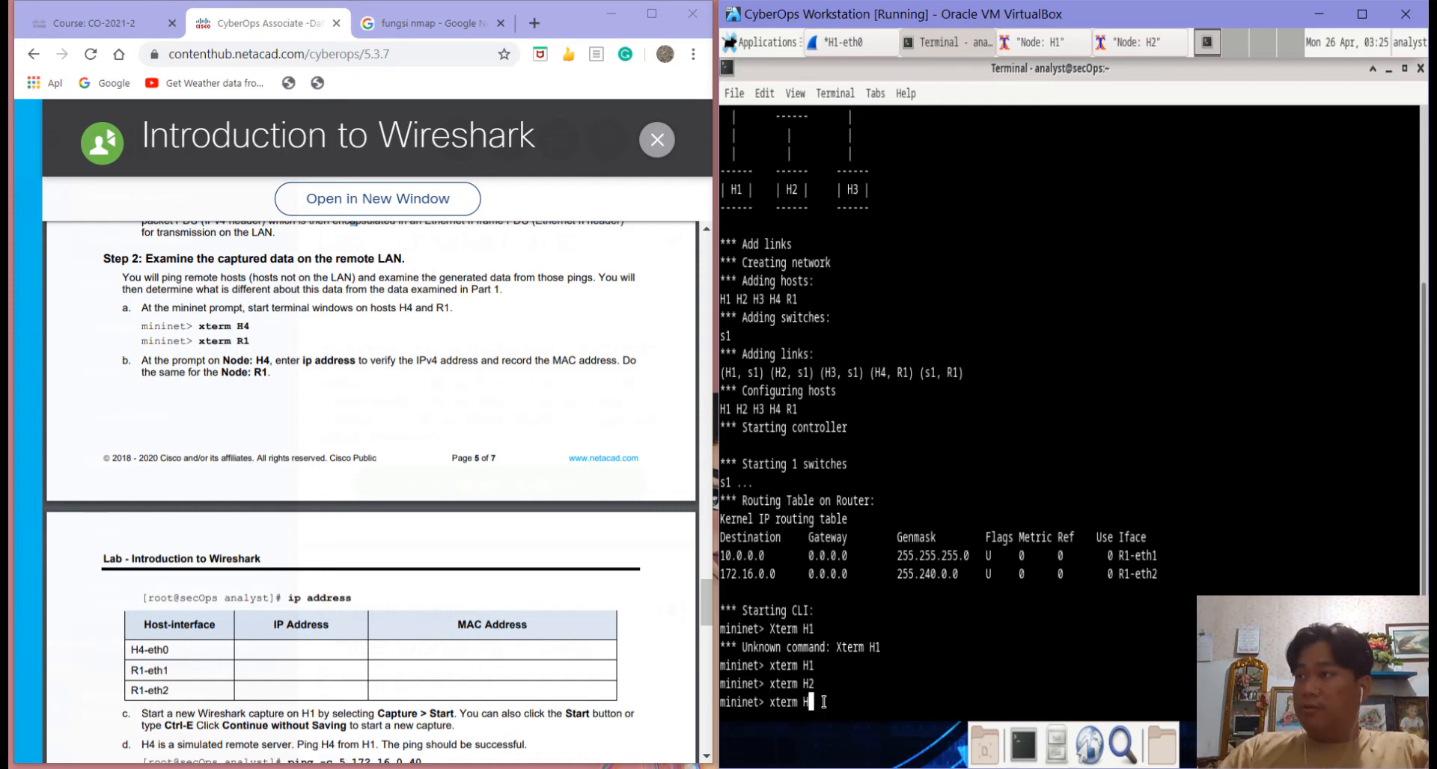
text(4)
key(Return)
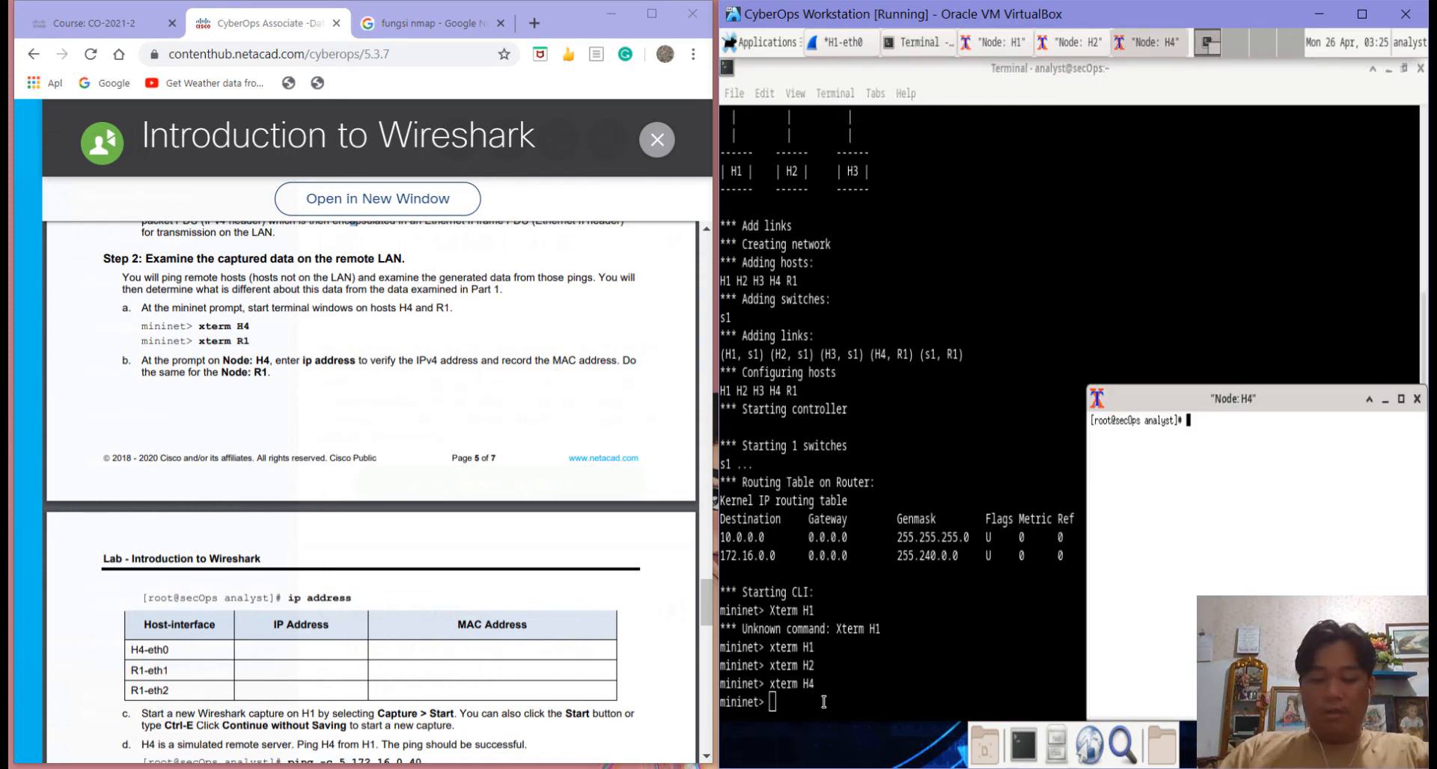
text(xter)
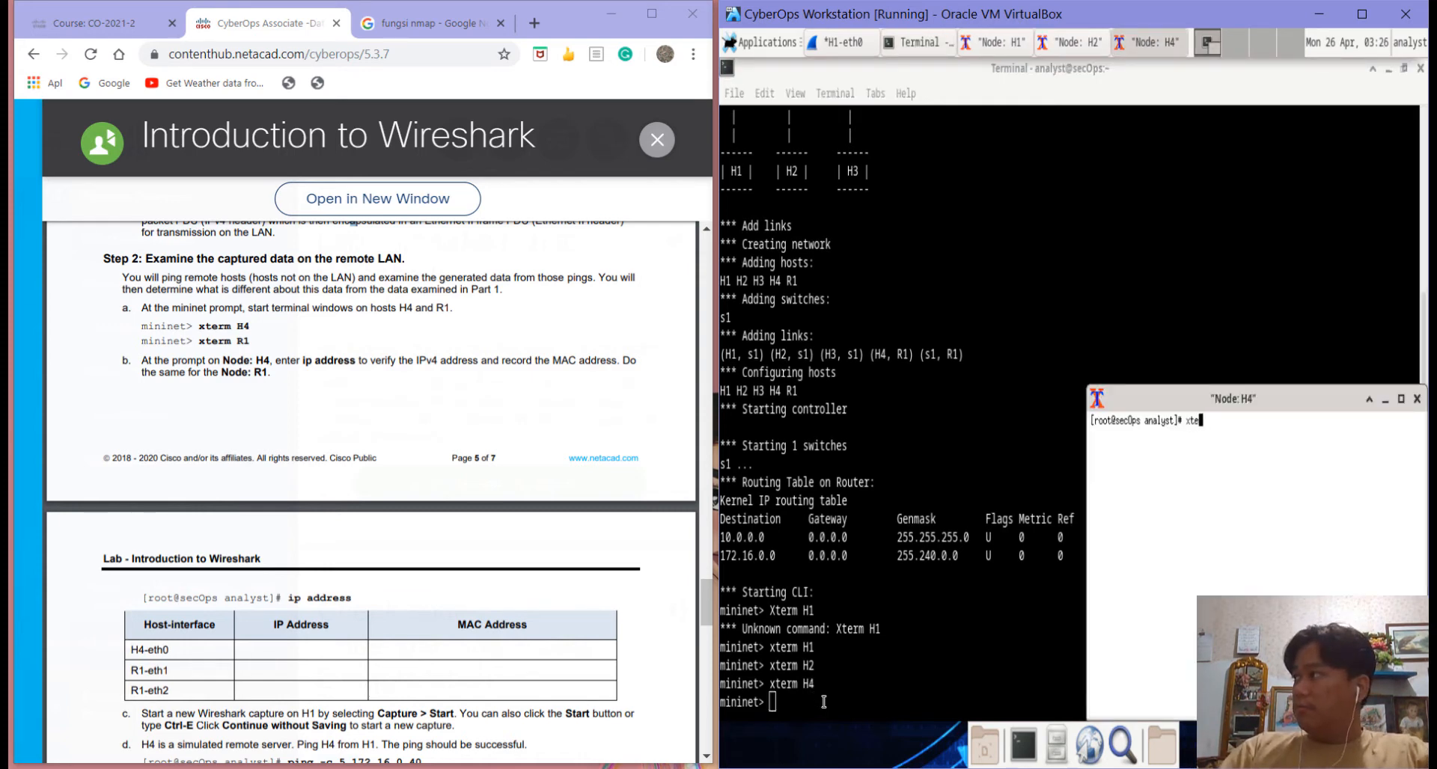
key(BackSpace)
key(BackSpace)
key(BackSpace)
key(ctrl+d)
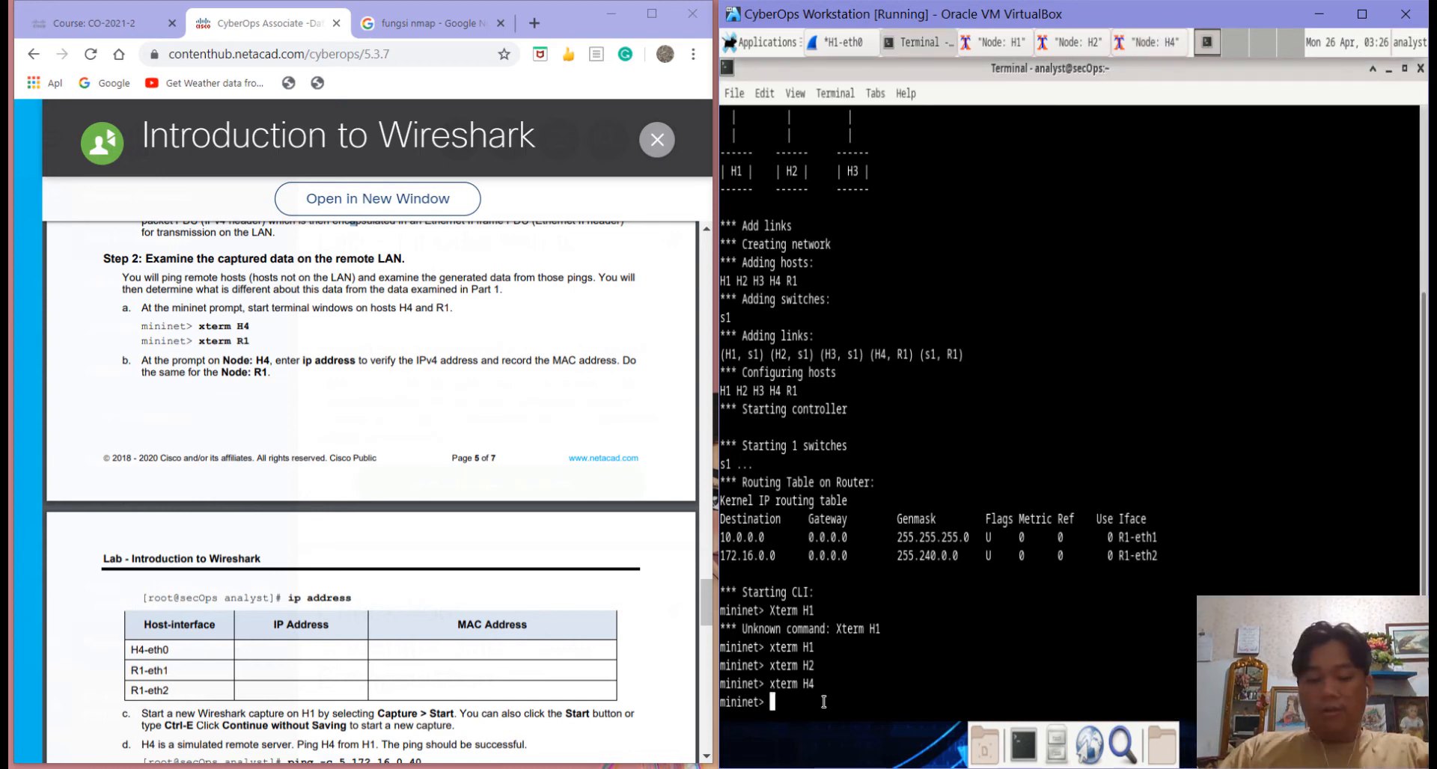
Step: Start a terminal window for router R1 from the mininet prompt with xterm R1
text(xterm )
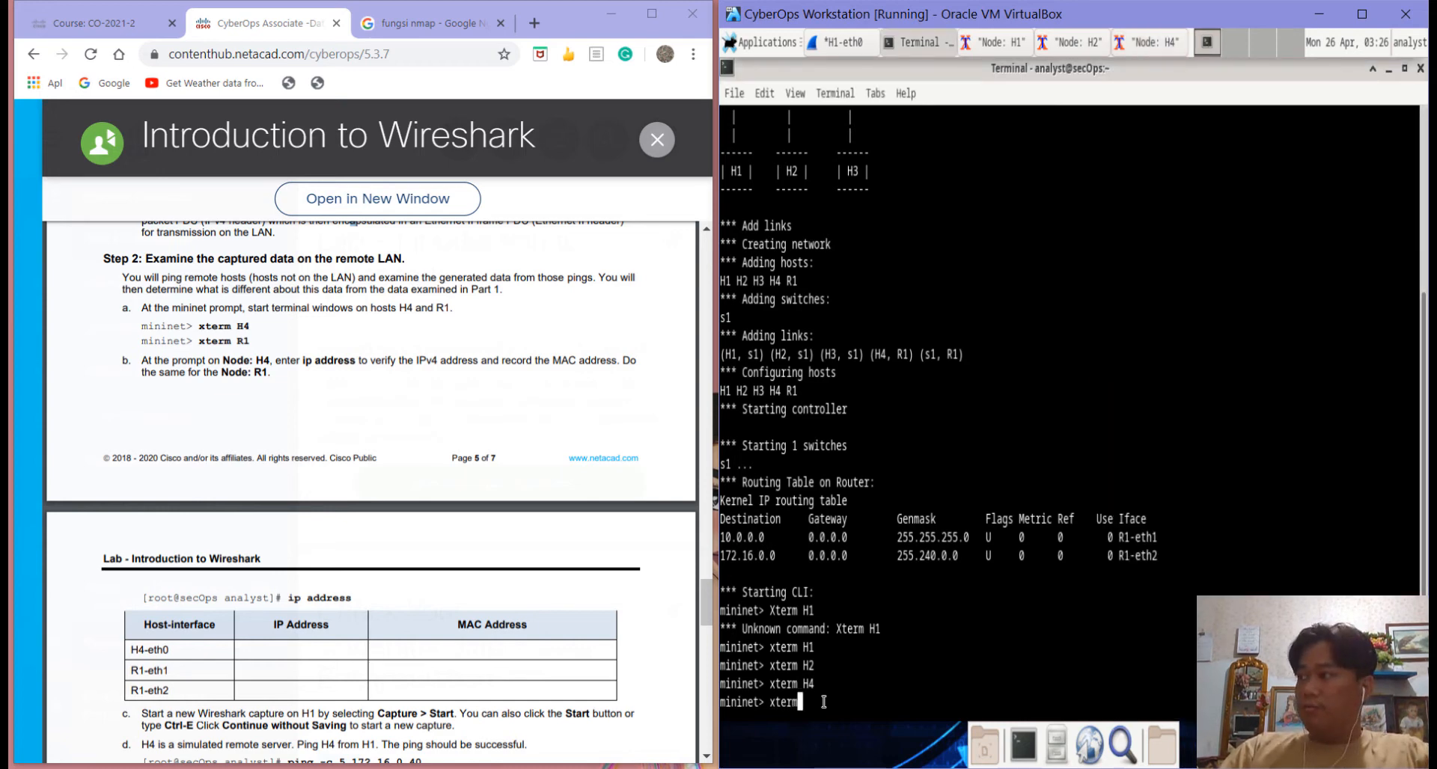
text(R1)
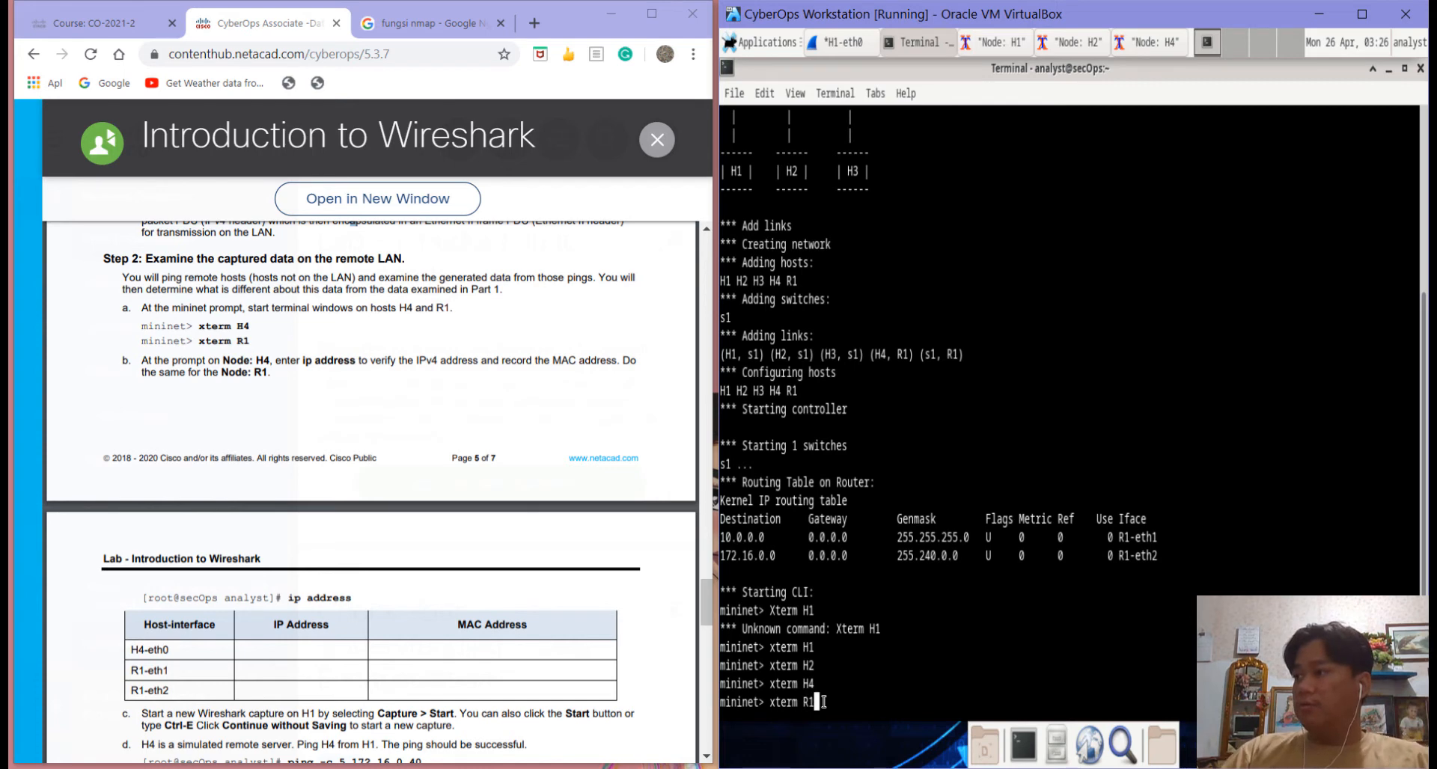
key(Return)
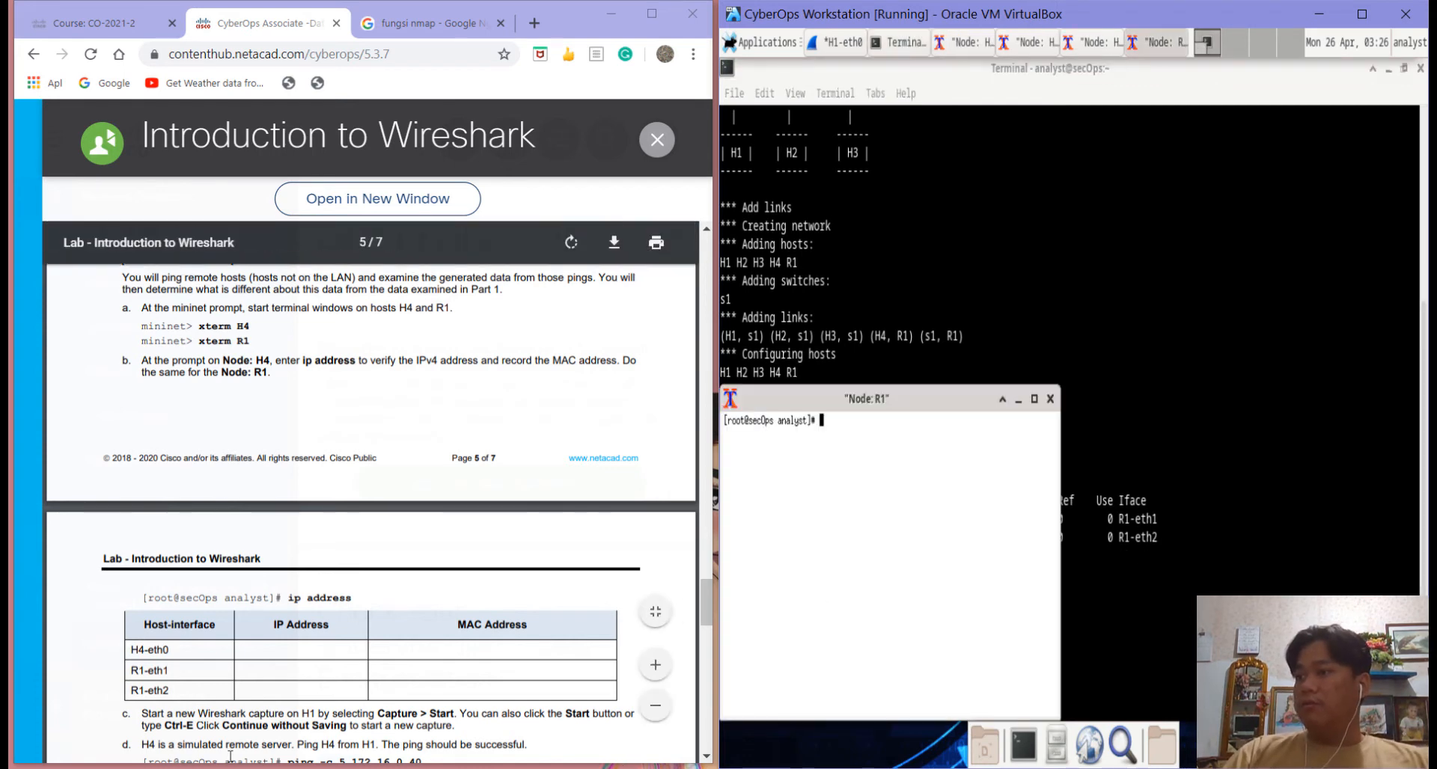
Step: Run ip address in Node: R1 to list the router's interface IP and MAC addresses
key(alt+Tab)
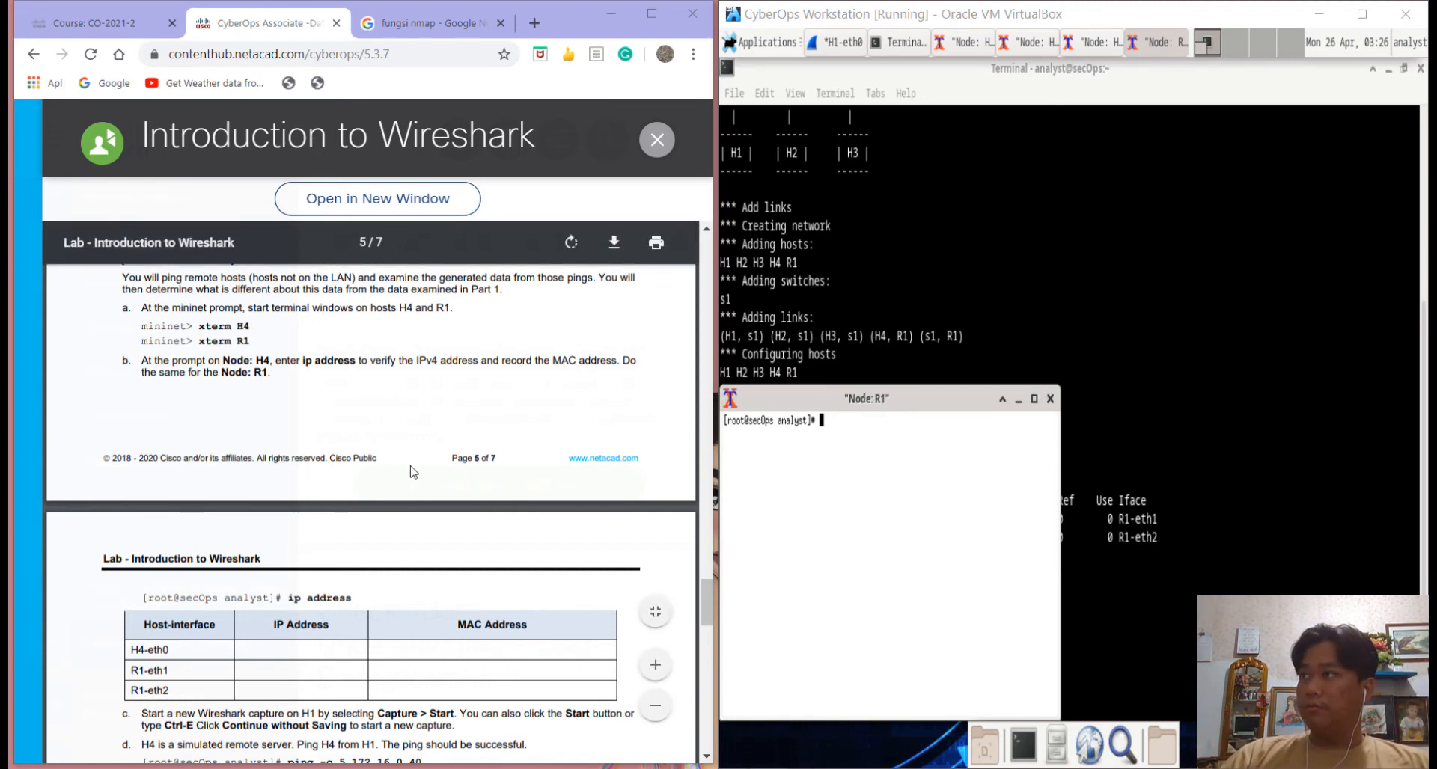
scroll(416, 468, down, 3)
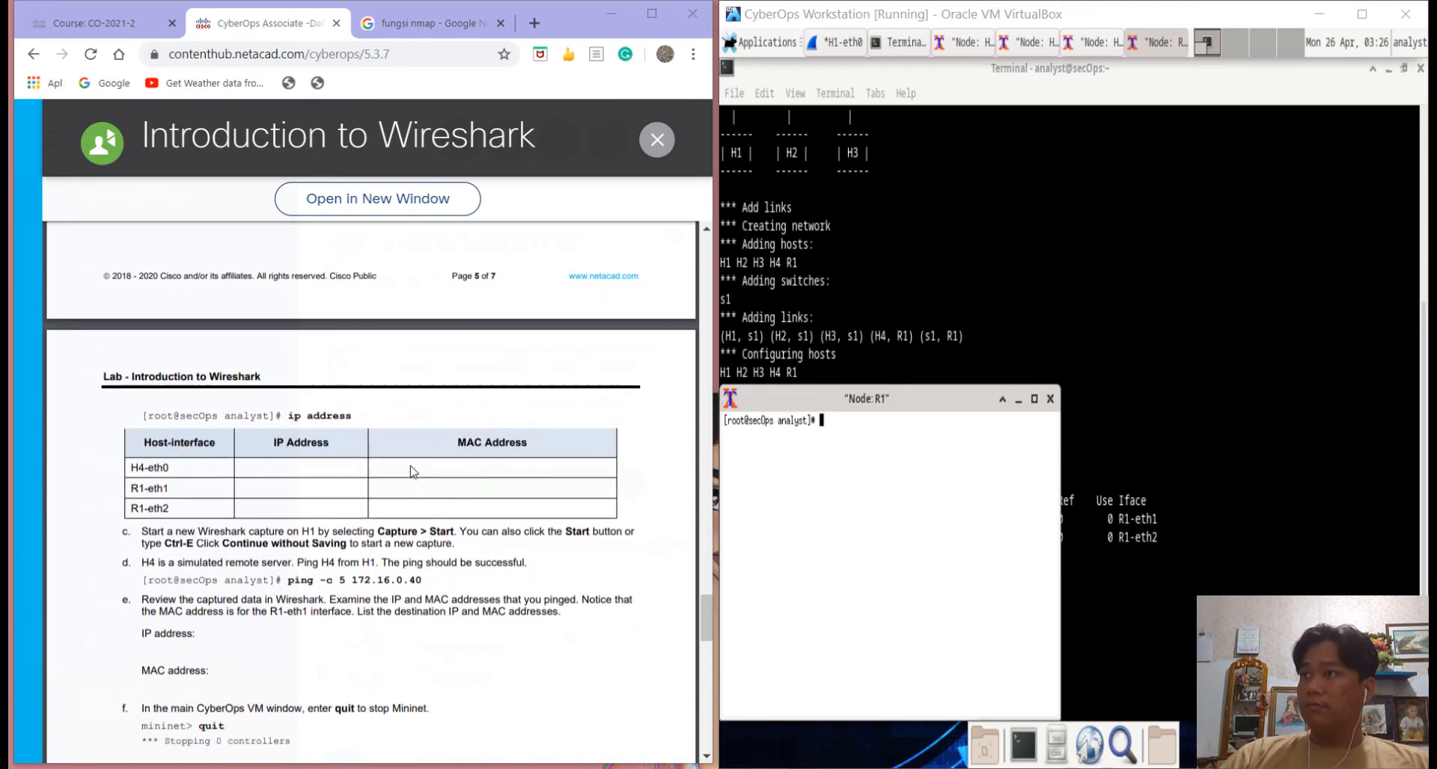
scroll(446, 449, up, 3)
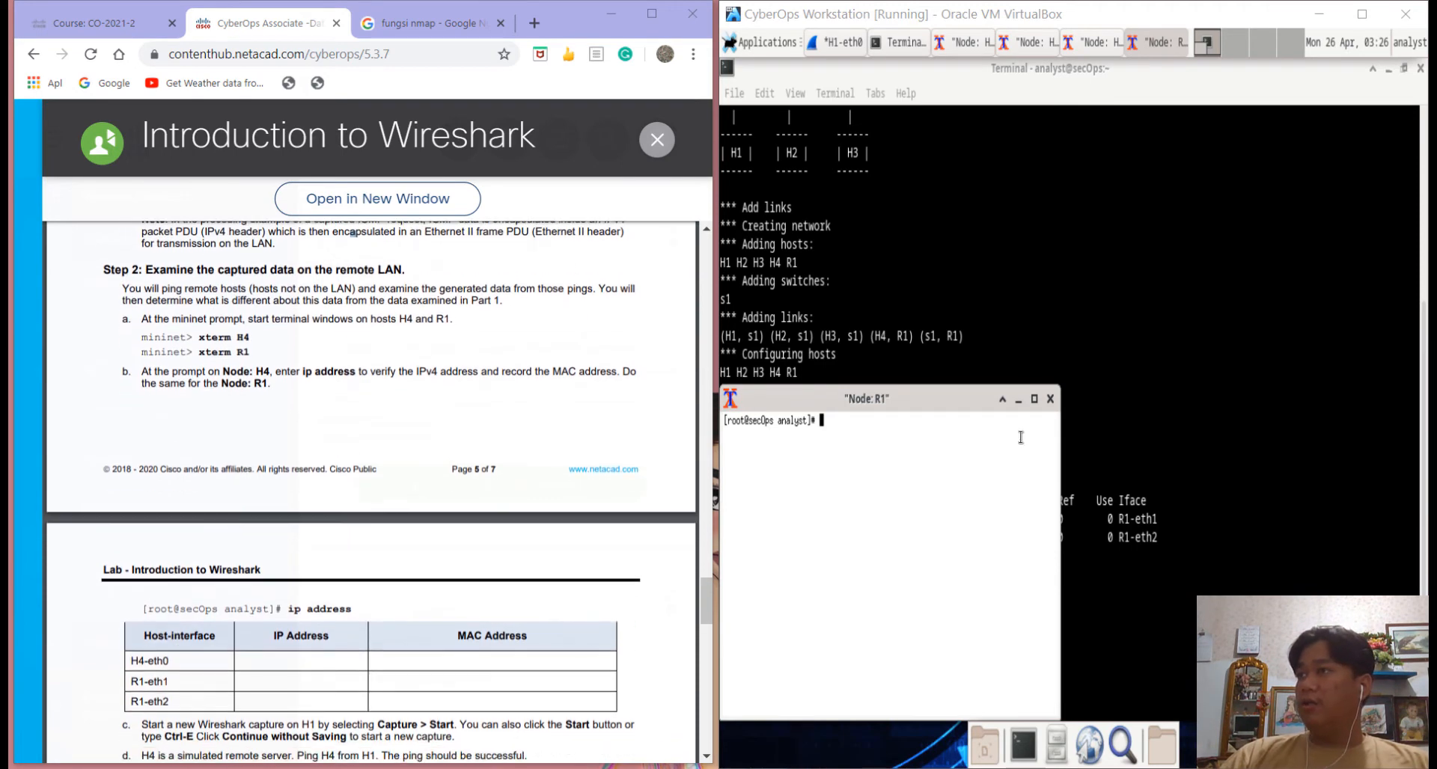
click(934, 437)
text(ip addr)
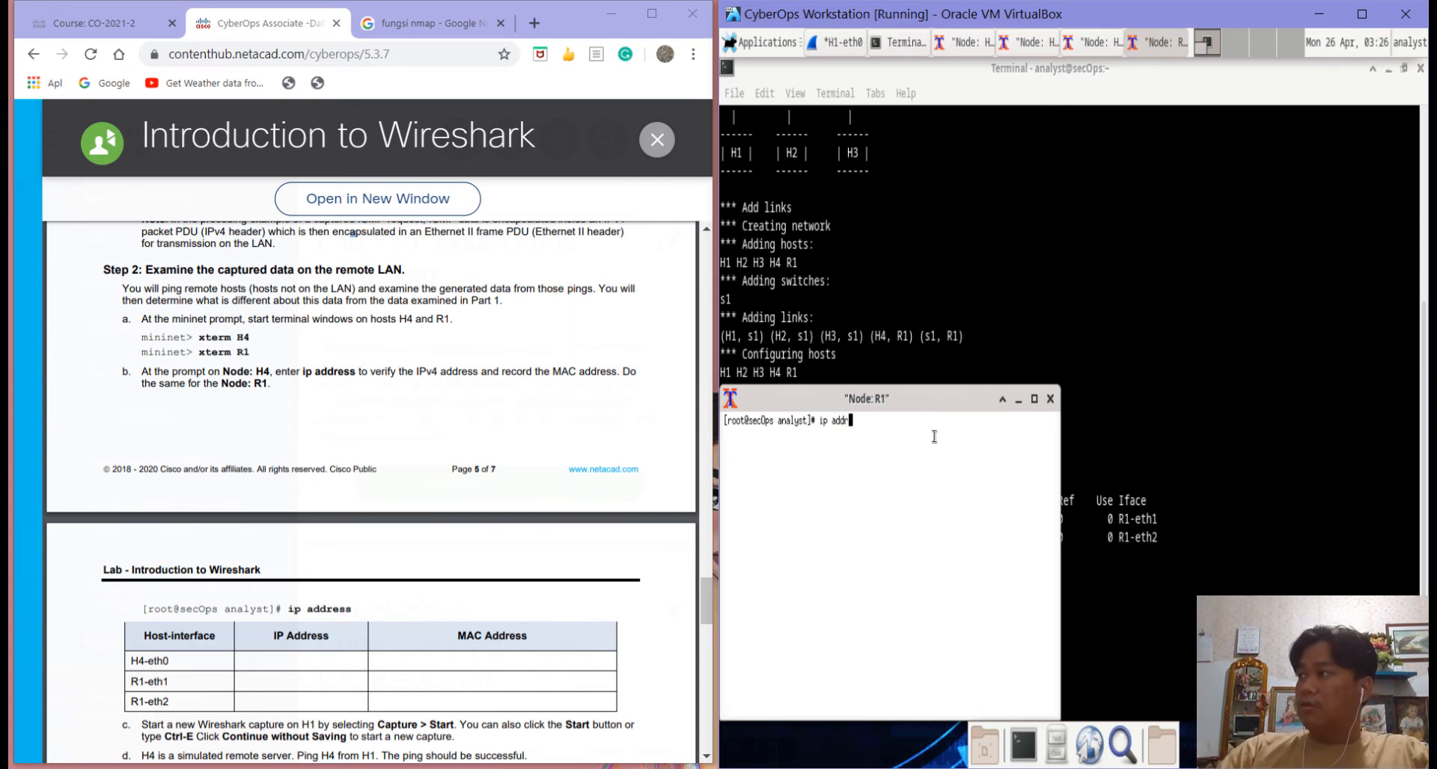
text(ess)
key(Return)
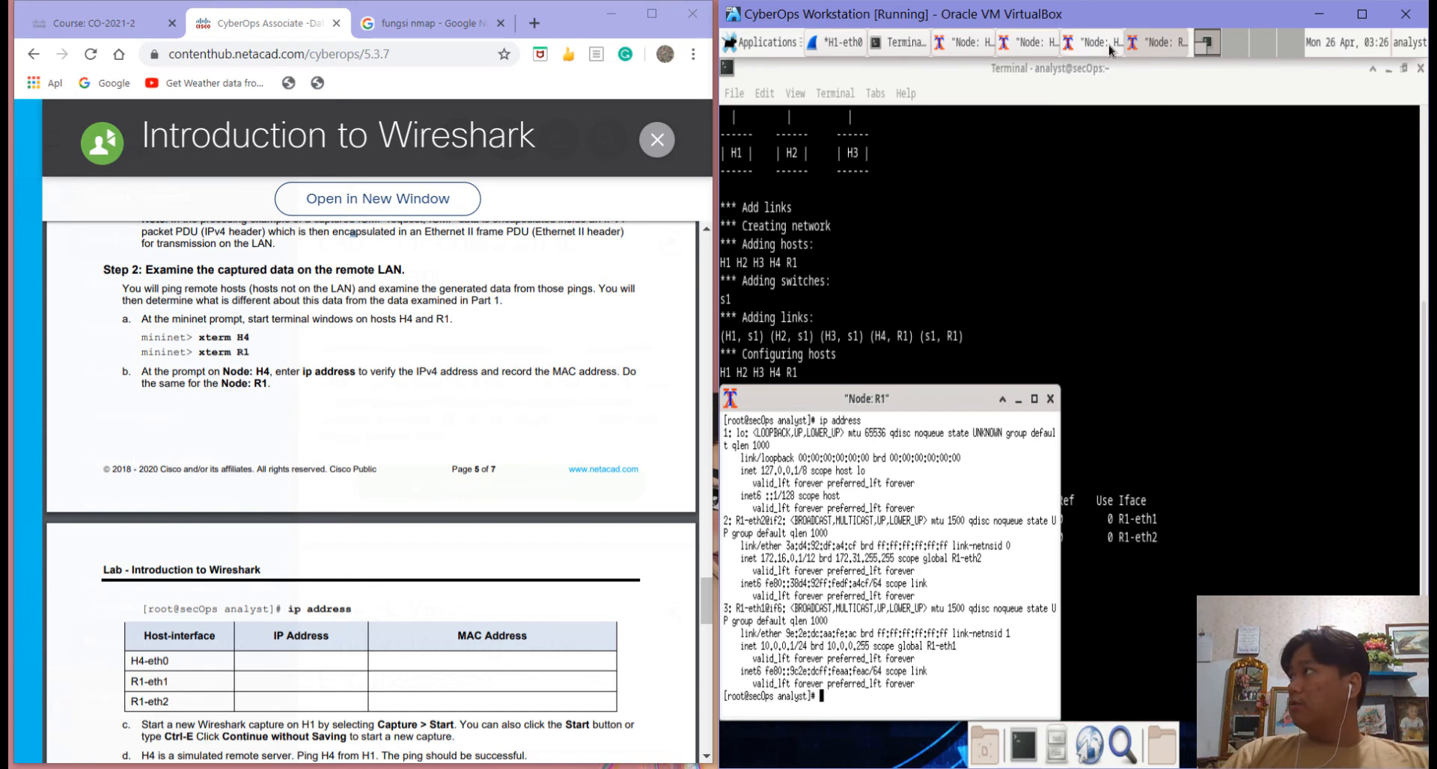
Step: Run ip address in Node: H4 to list the host's IPv4 and MAC addresses
click(1101, 41)
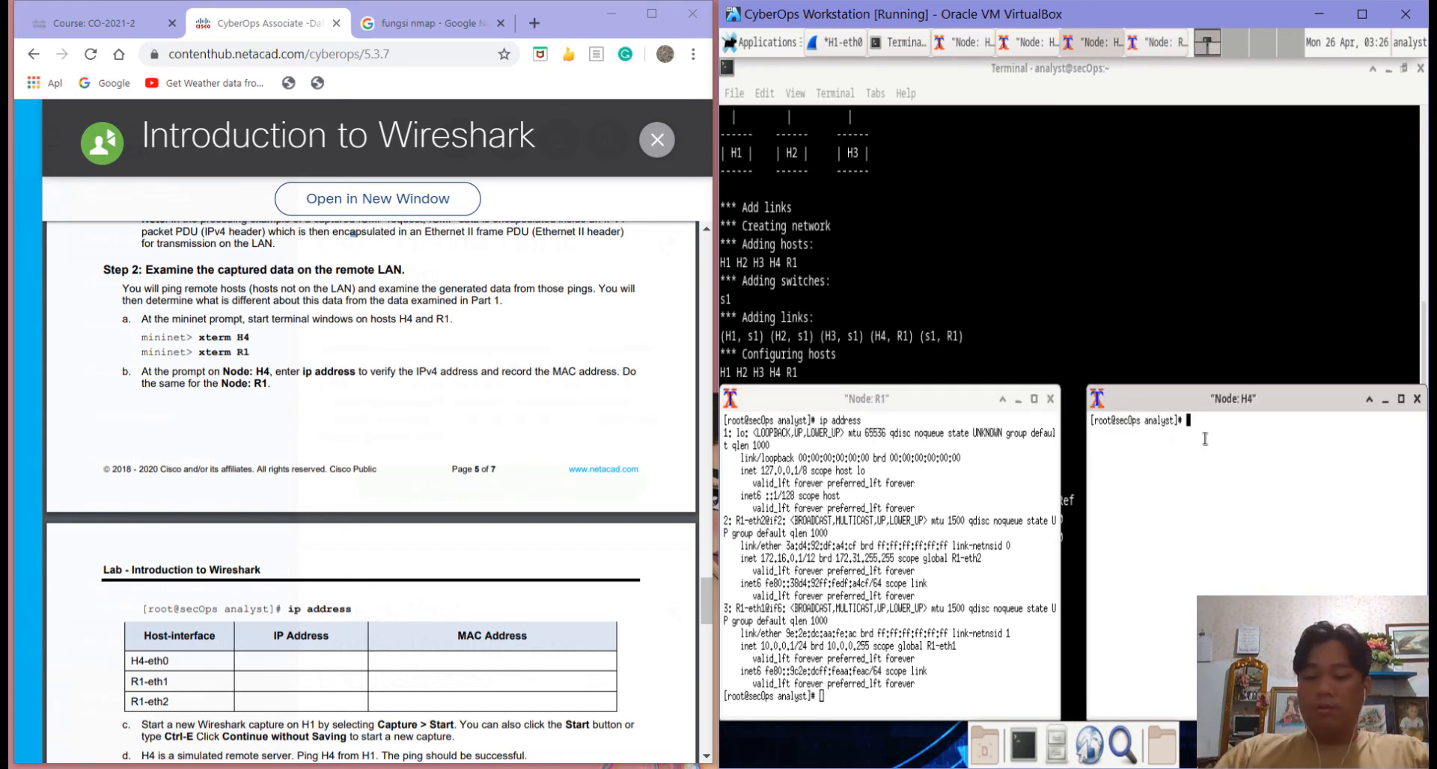
text(ip addre)
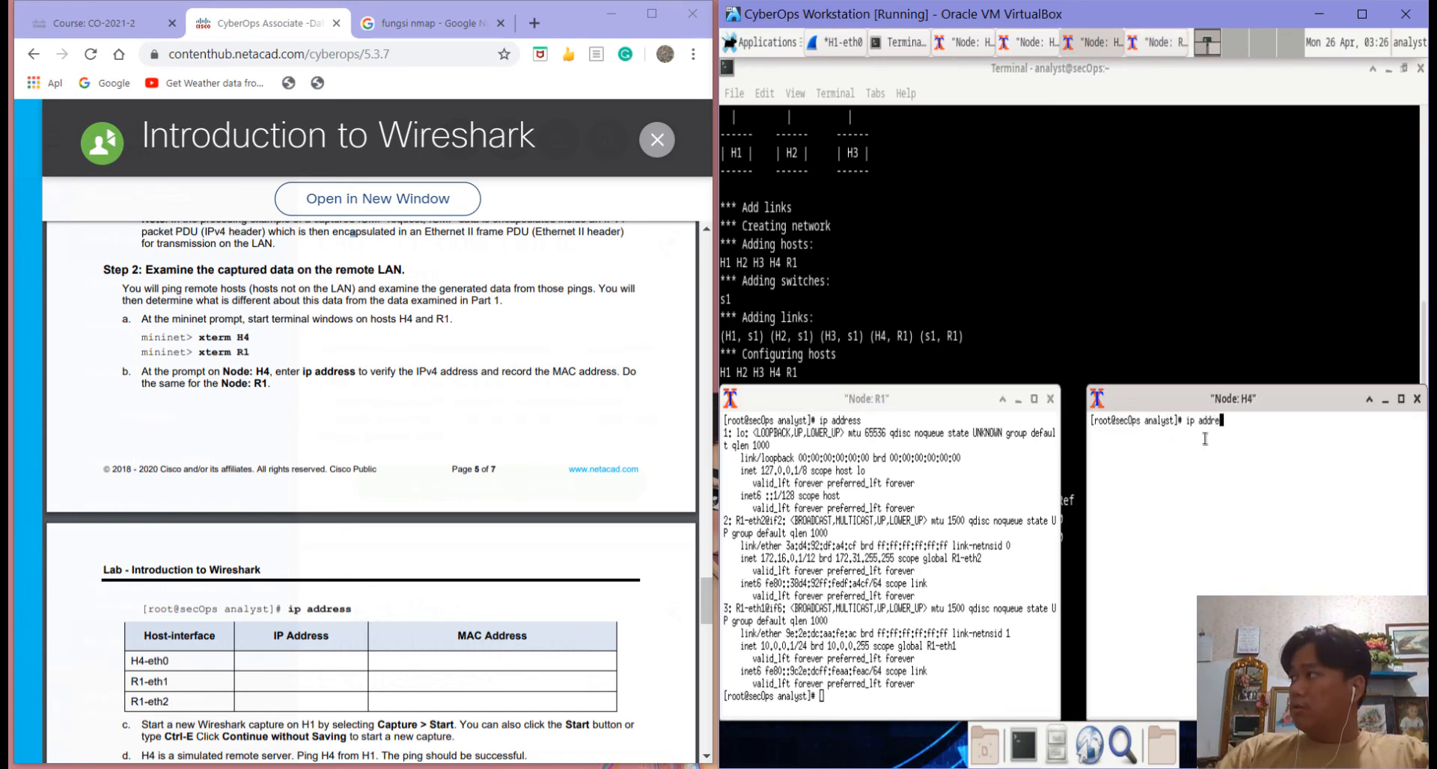
text(ss)
key(Return)
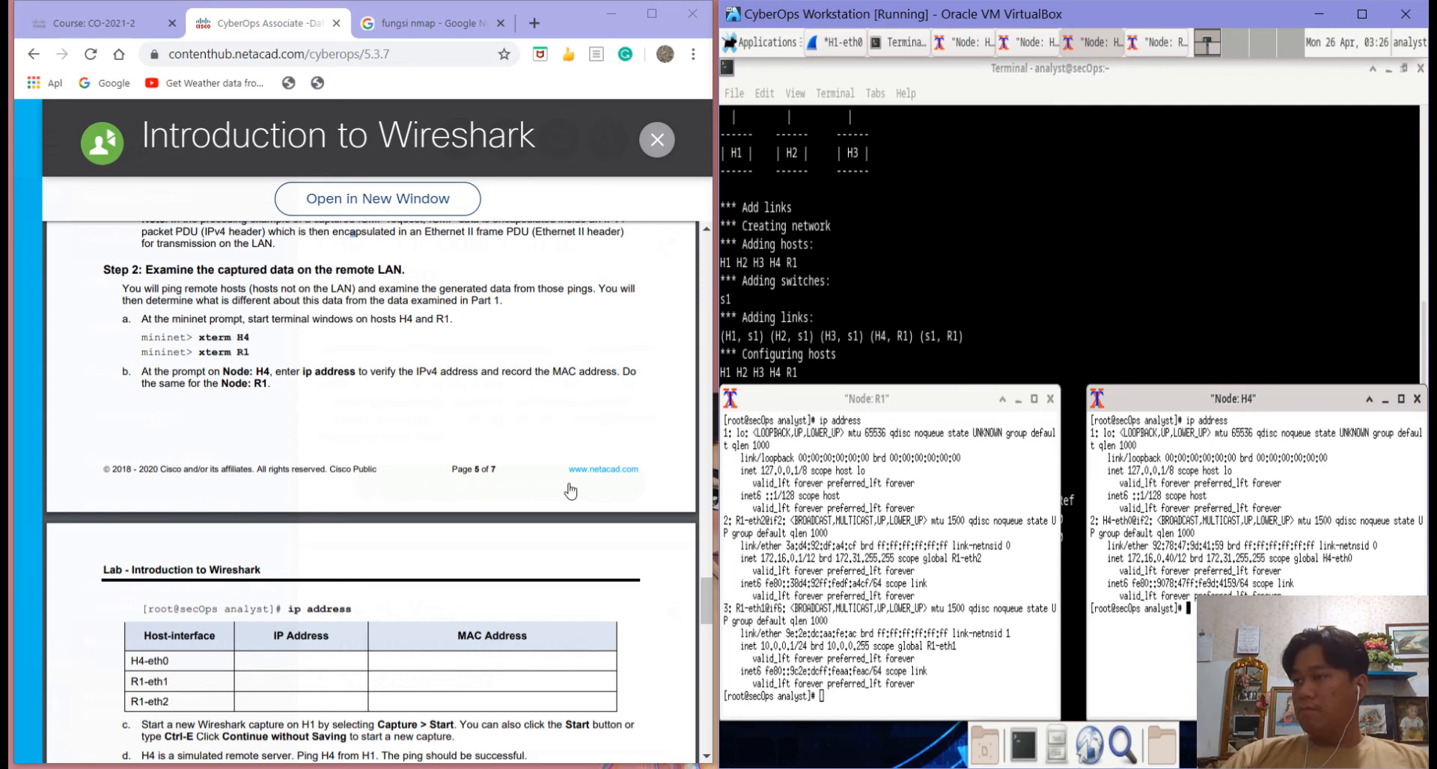
Step: Start a new Wireshark capture on H1-eth0, continuing without saving the earlier packets
scroll(524, 493, down, 2)
scroll(524, 492, down, 1)
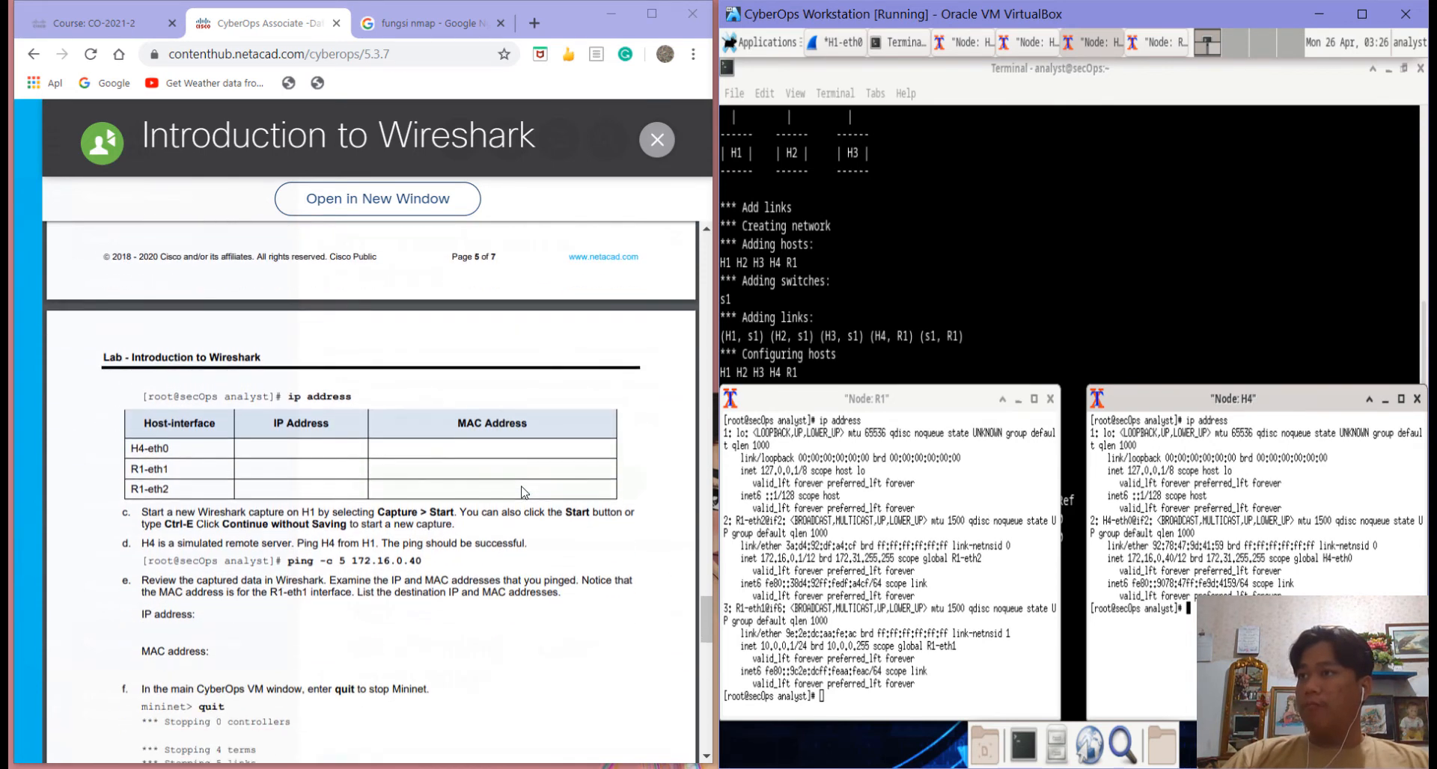
scroll(524, 492, down, 1)
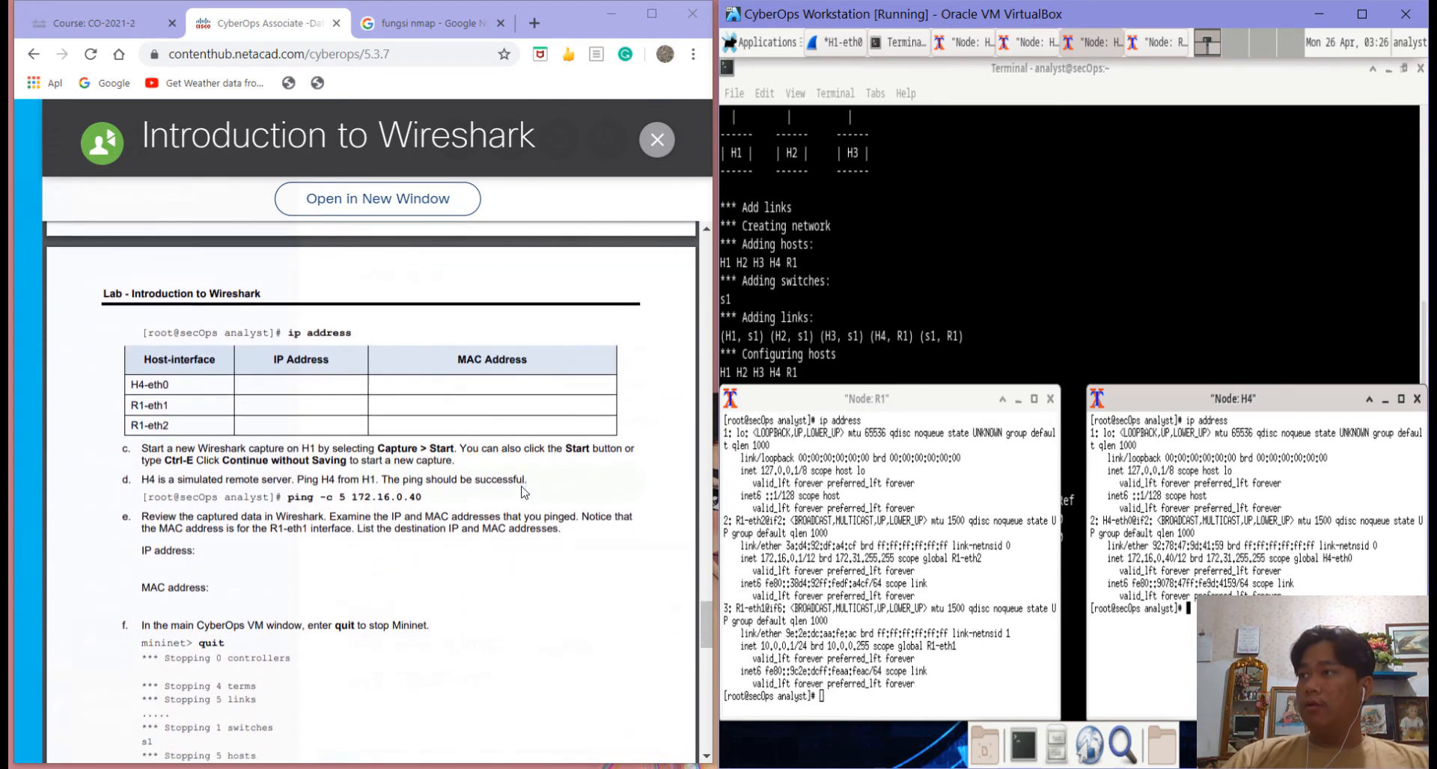
scroll(523, 492, down, 1)
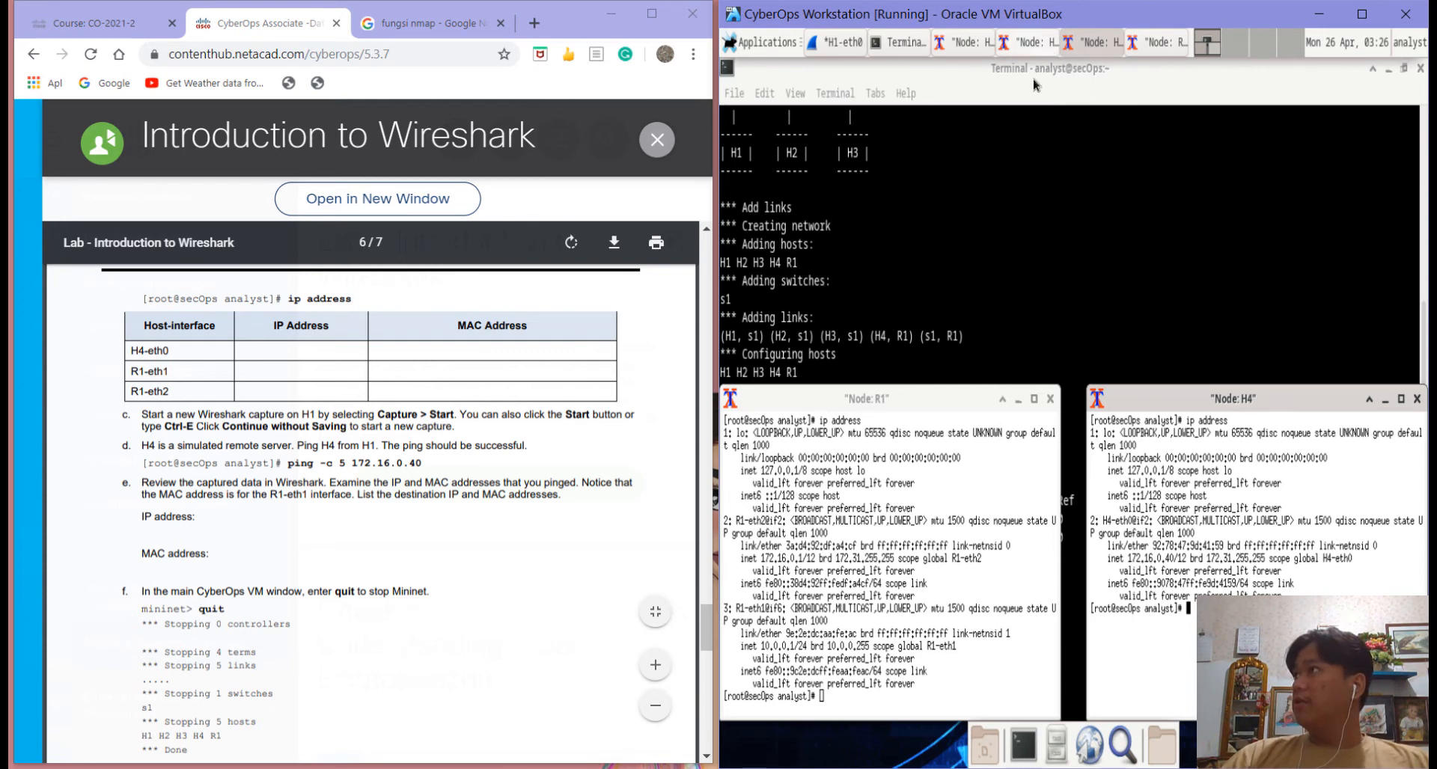
click(836, 43)
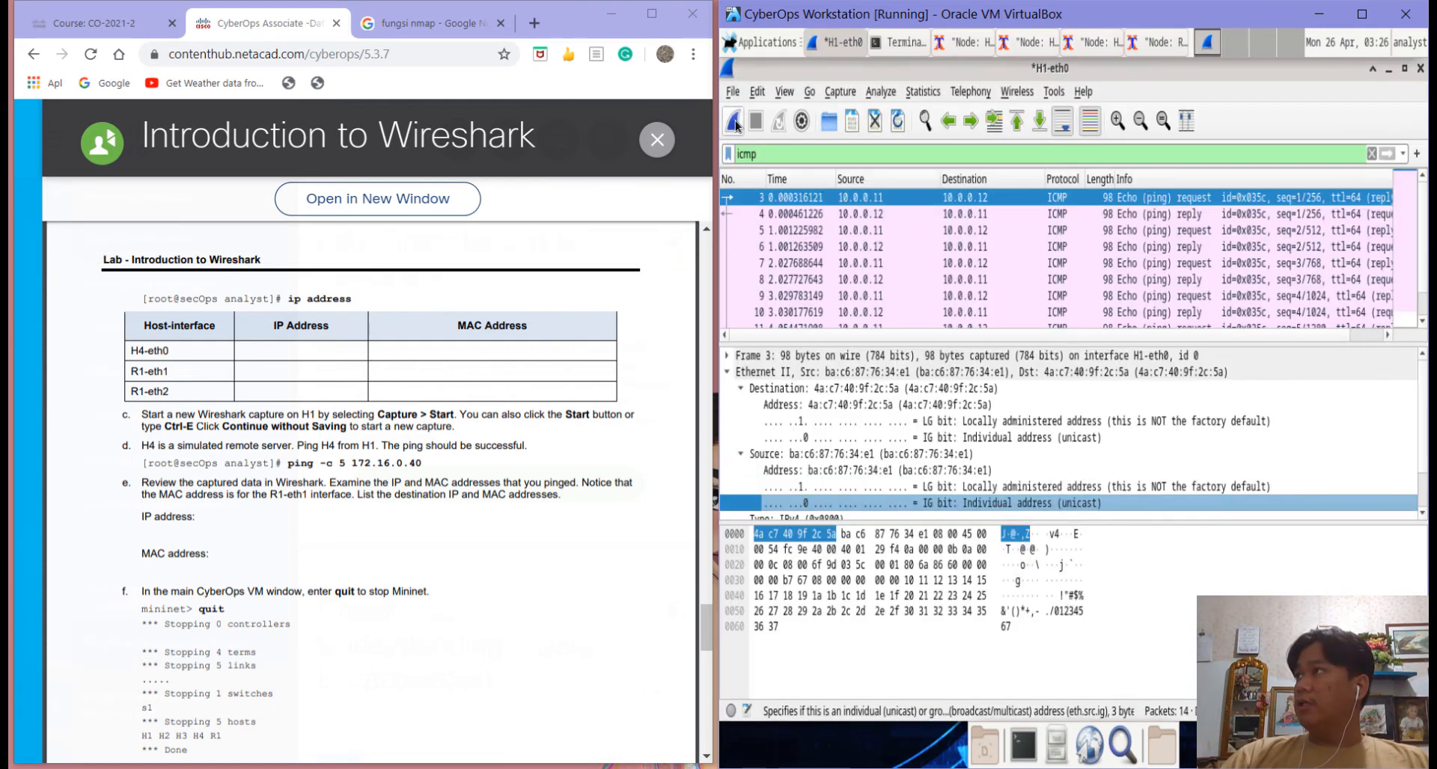
click(733, 120)
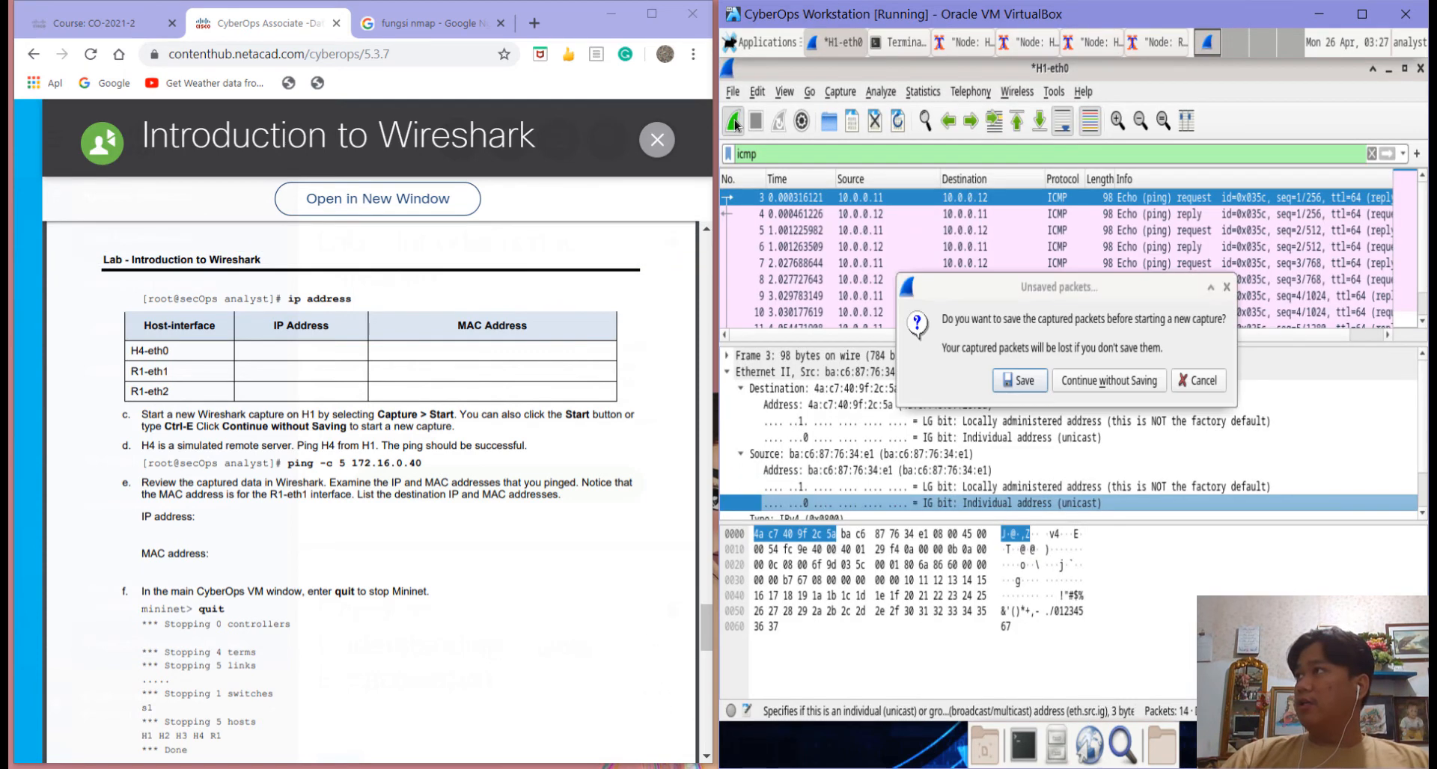
click(1109, 388)
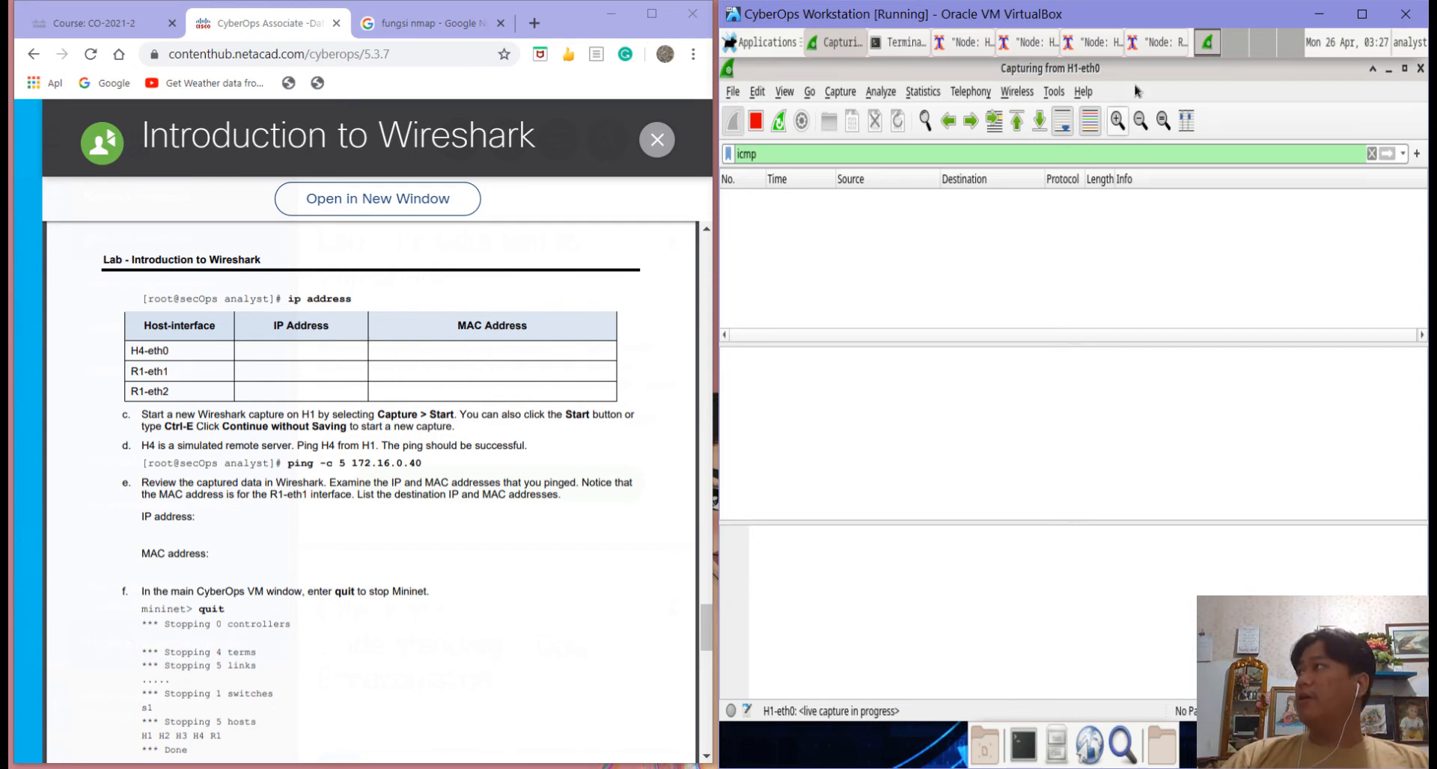
Step: Ping H4 from Node: H1 five times with ping -c 5 172.16.0.40
click(963, 45)
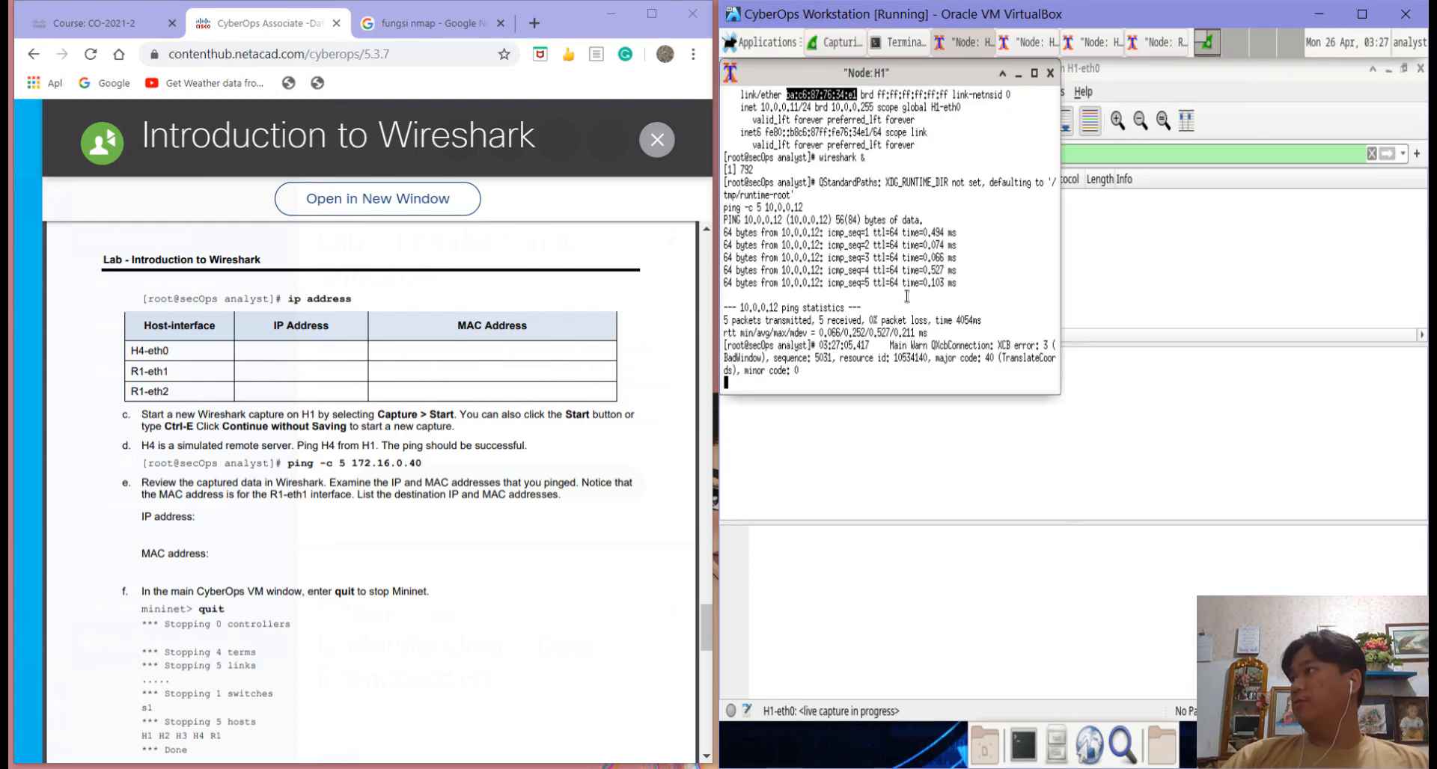
click(839, 378)
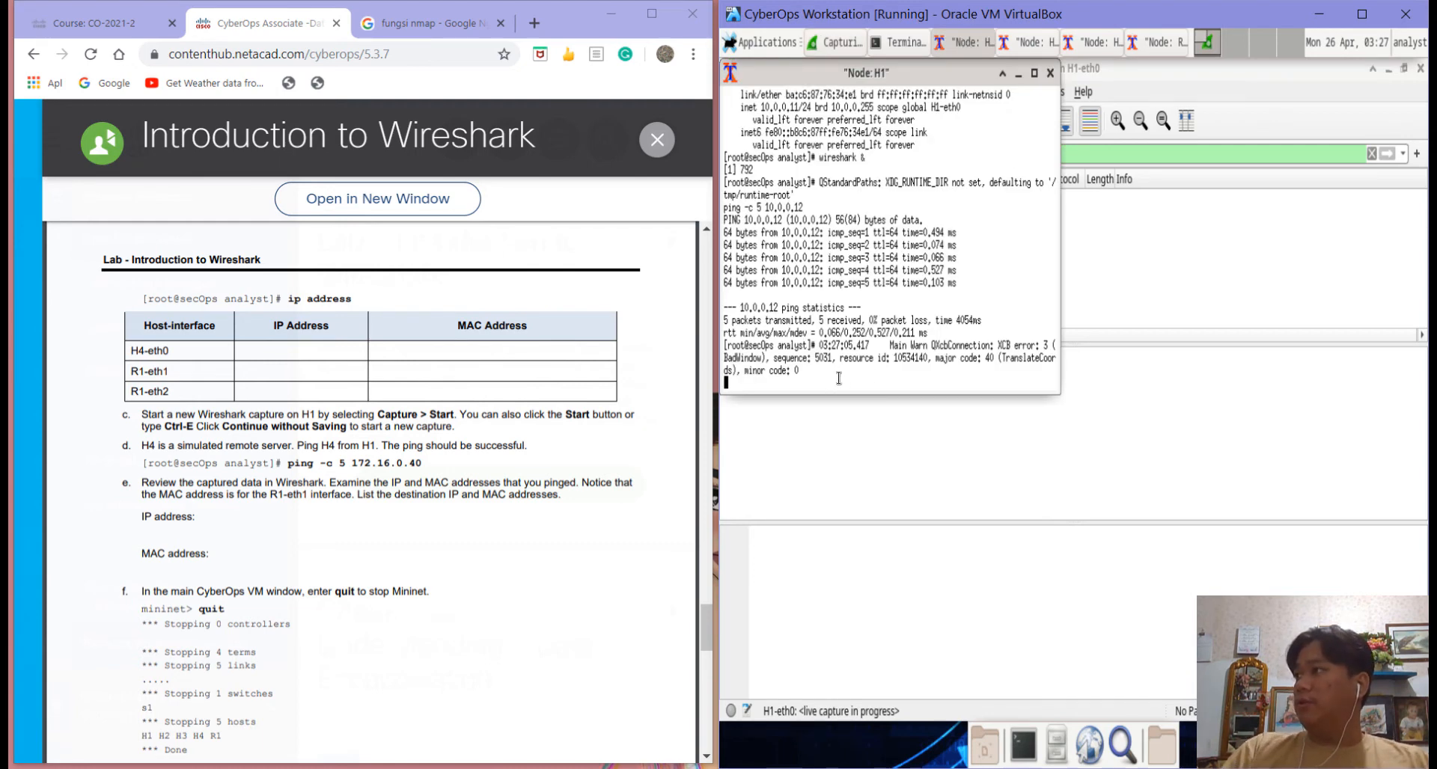
key(Return)
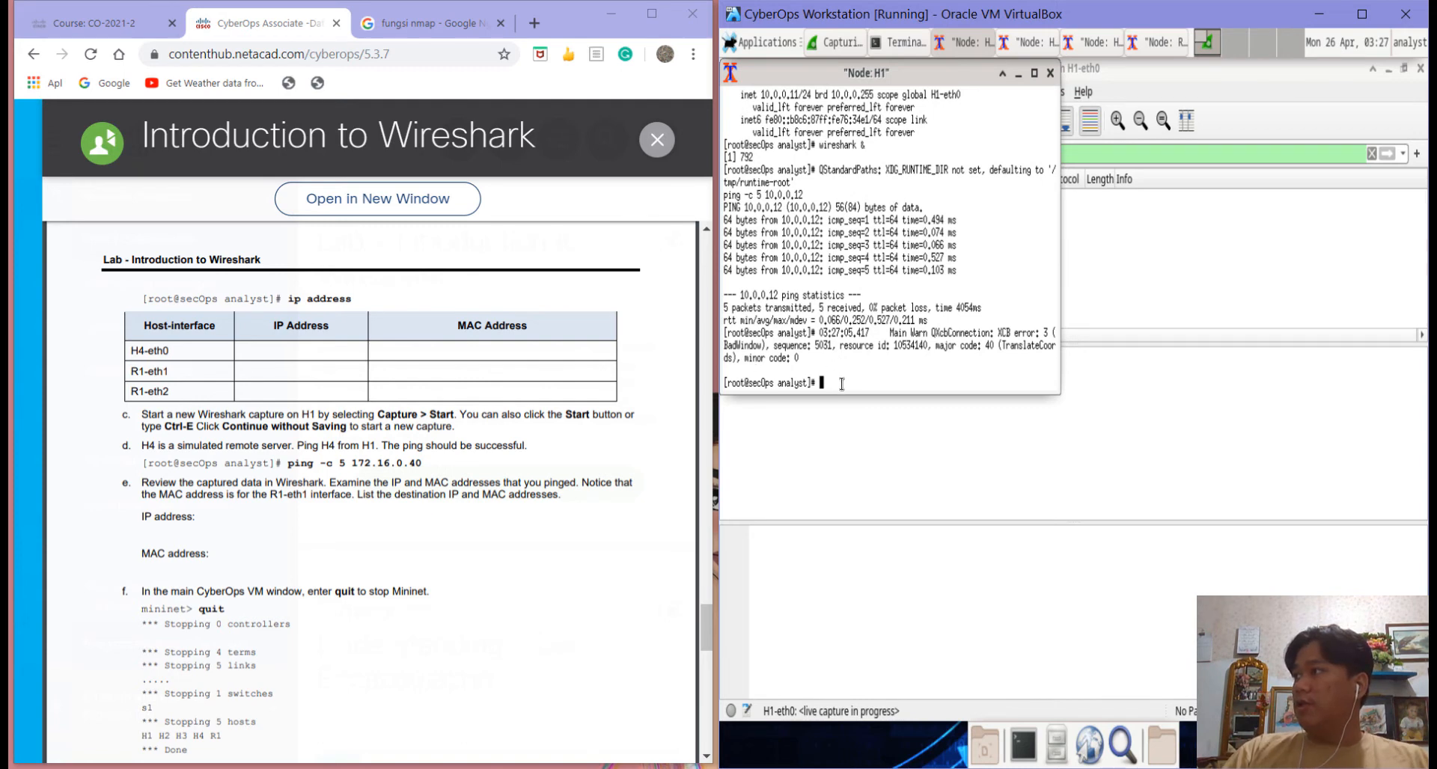
text(ping)
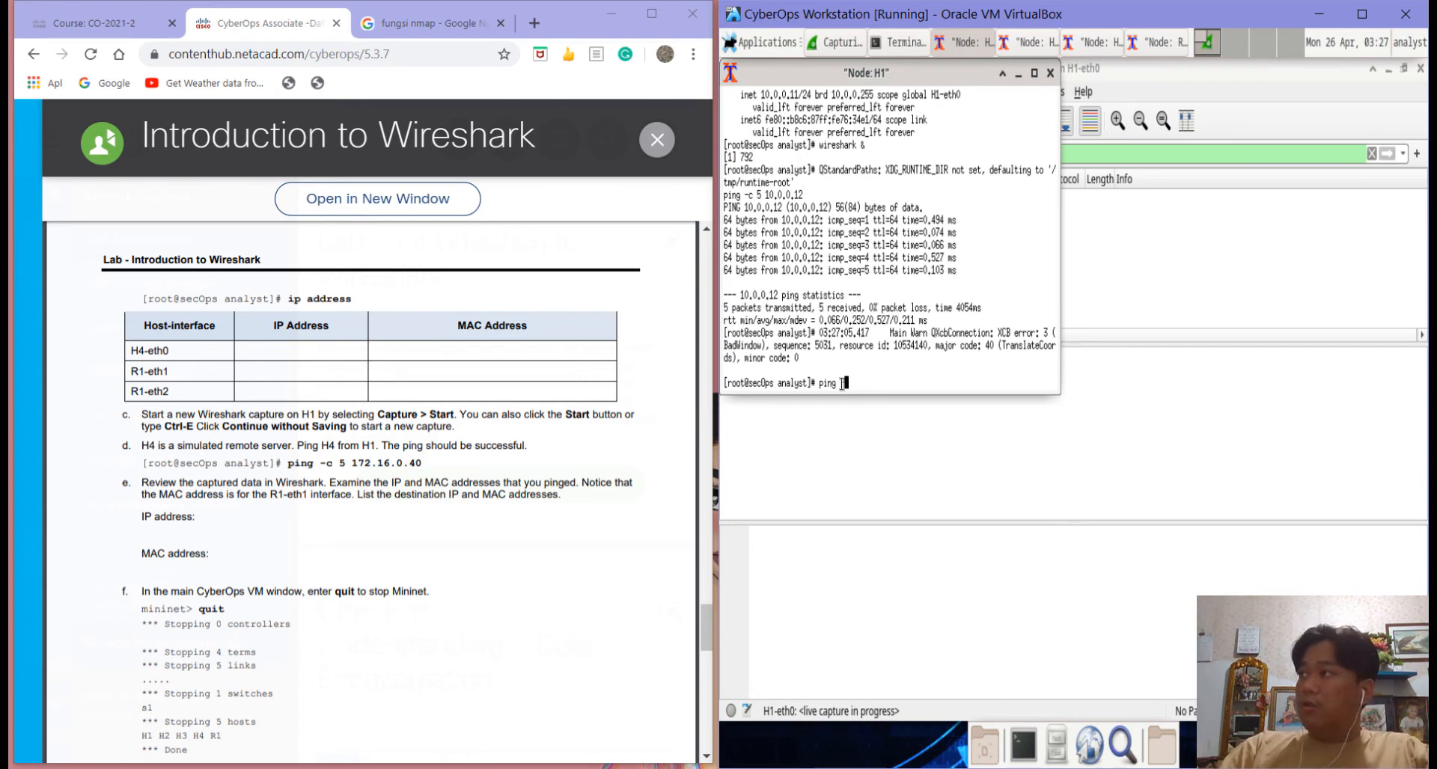
text(-c 5 )
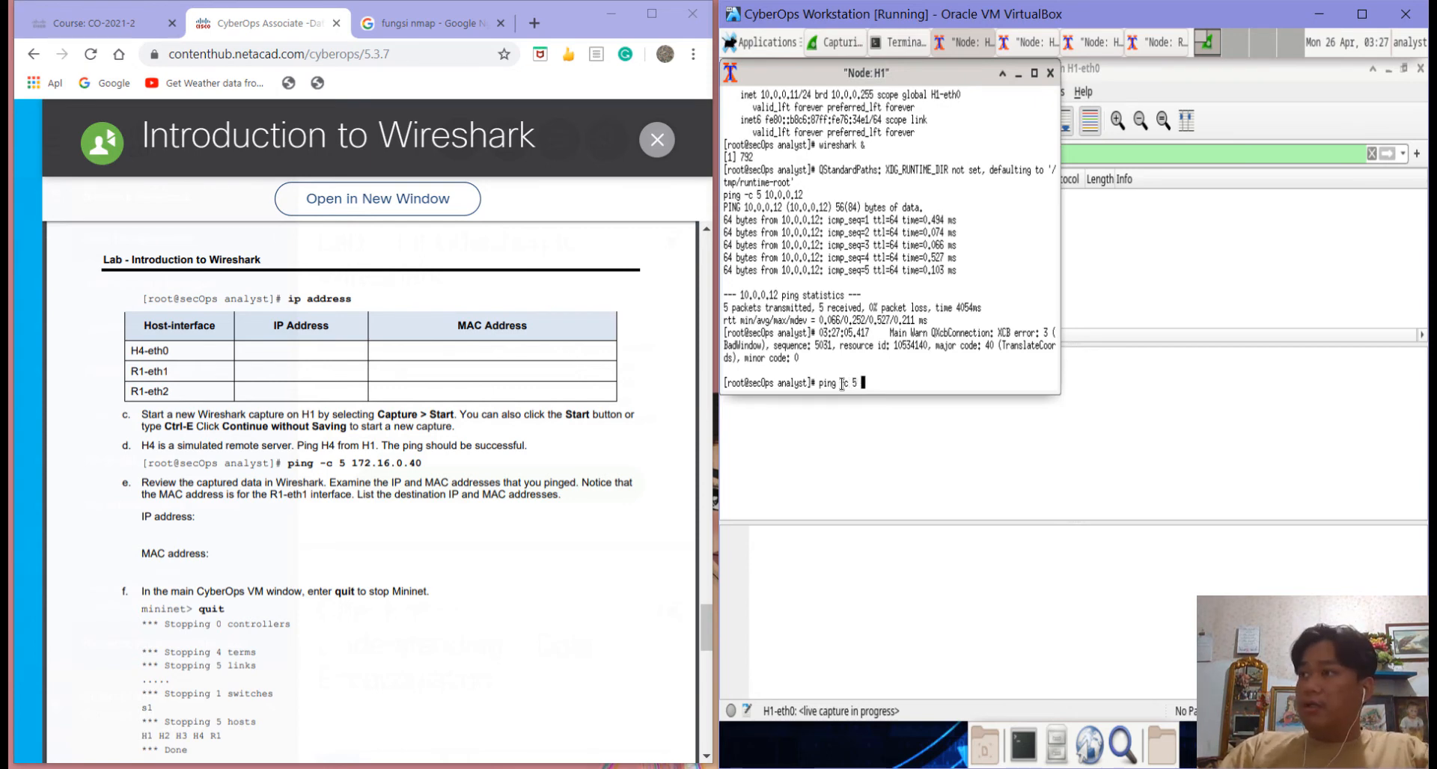
text(172.)
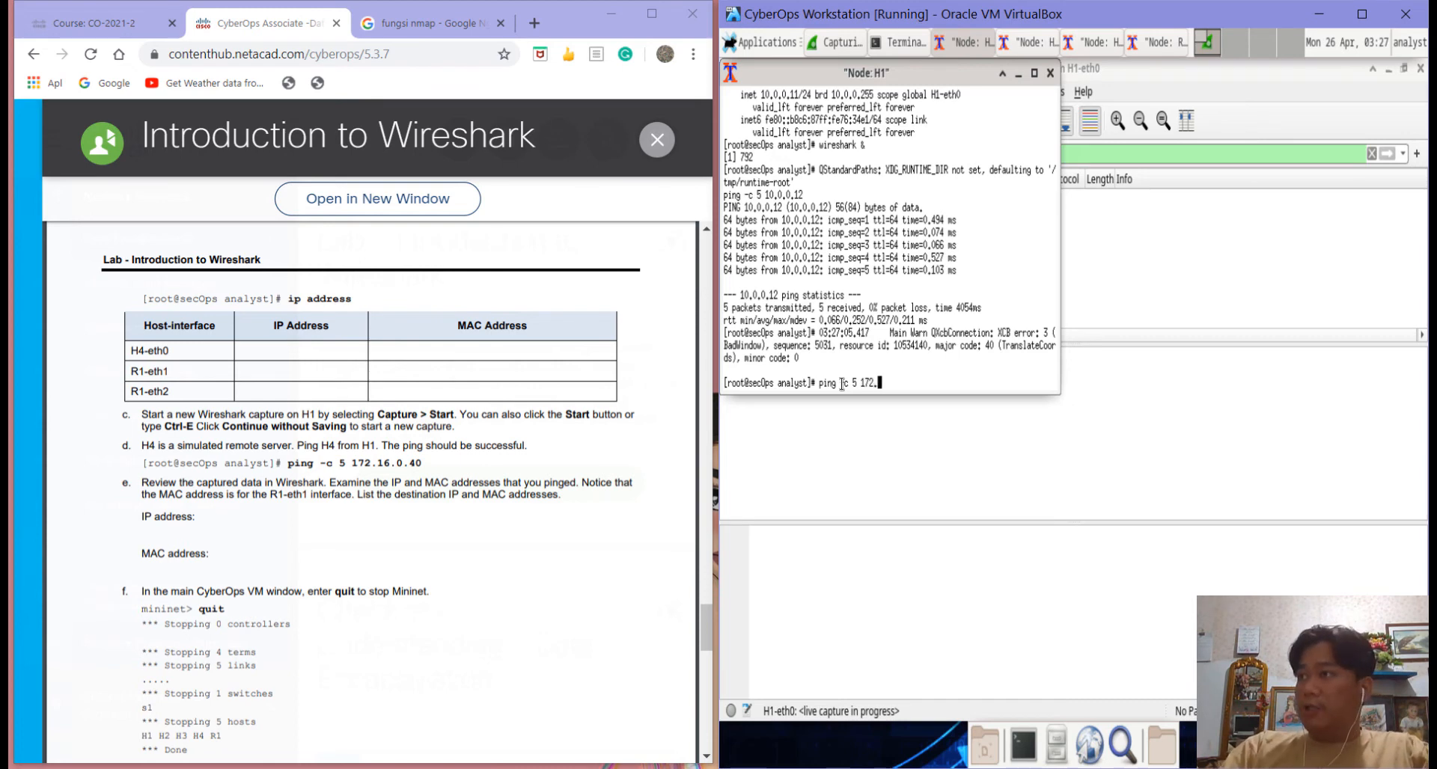
text(16.)
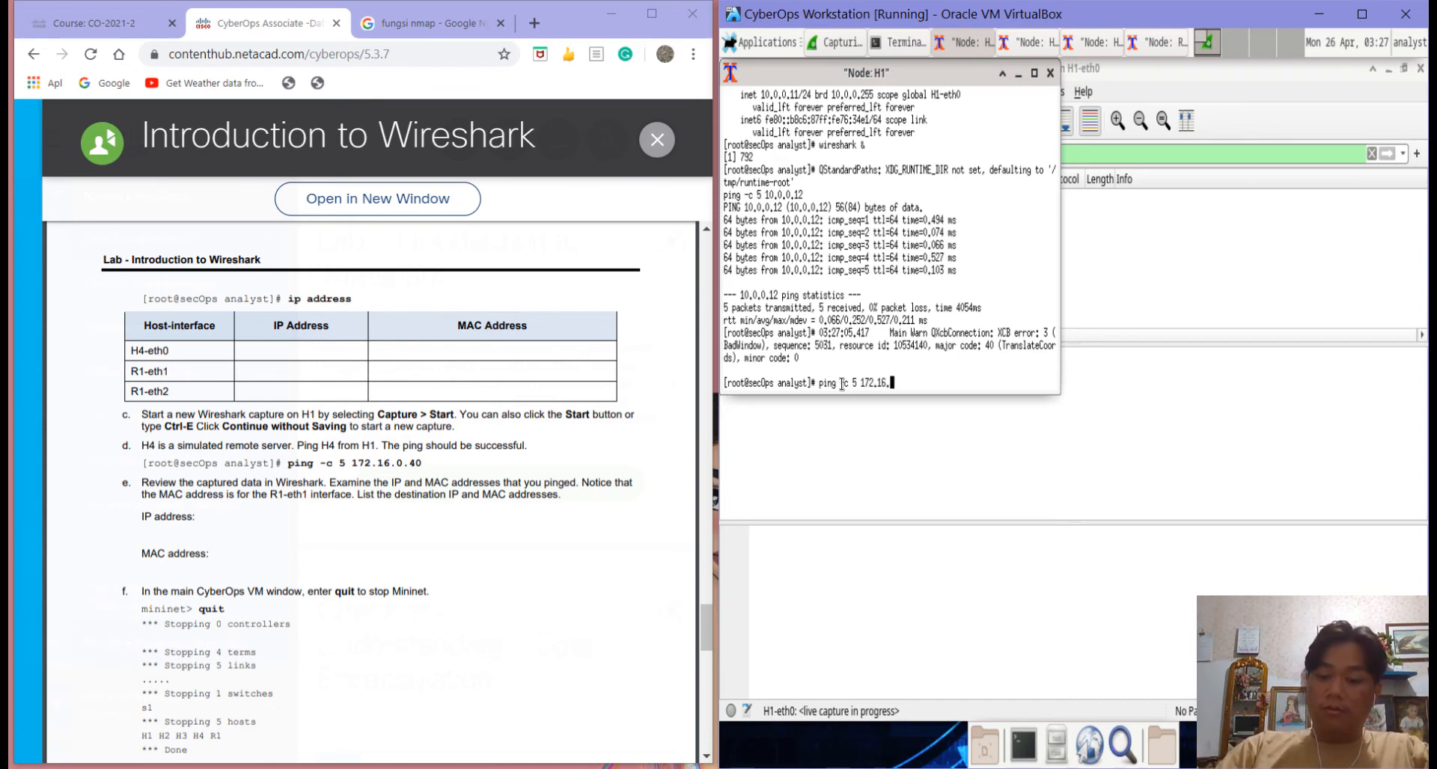
text(0.40)
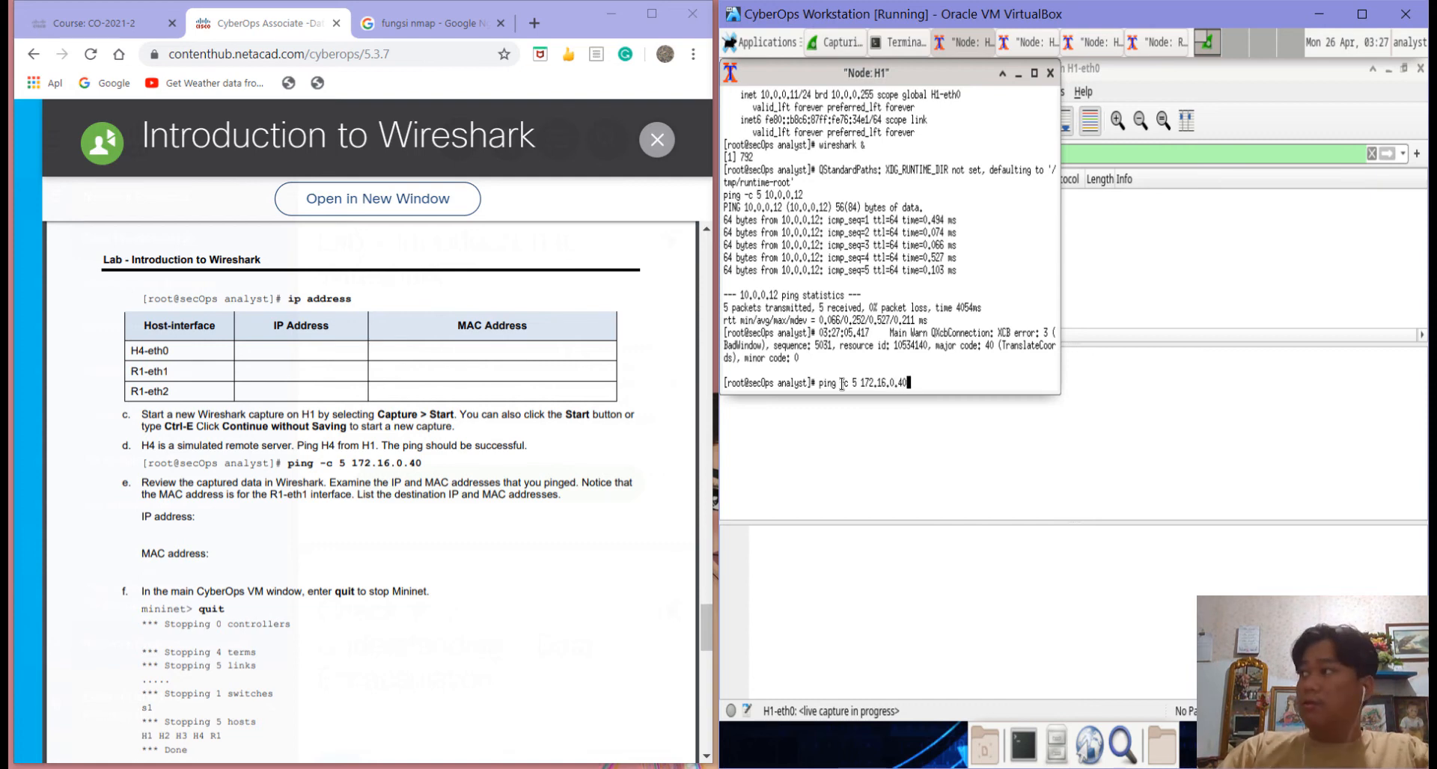
key(Return)
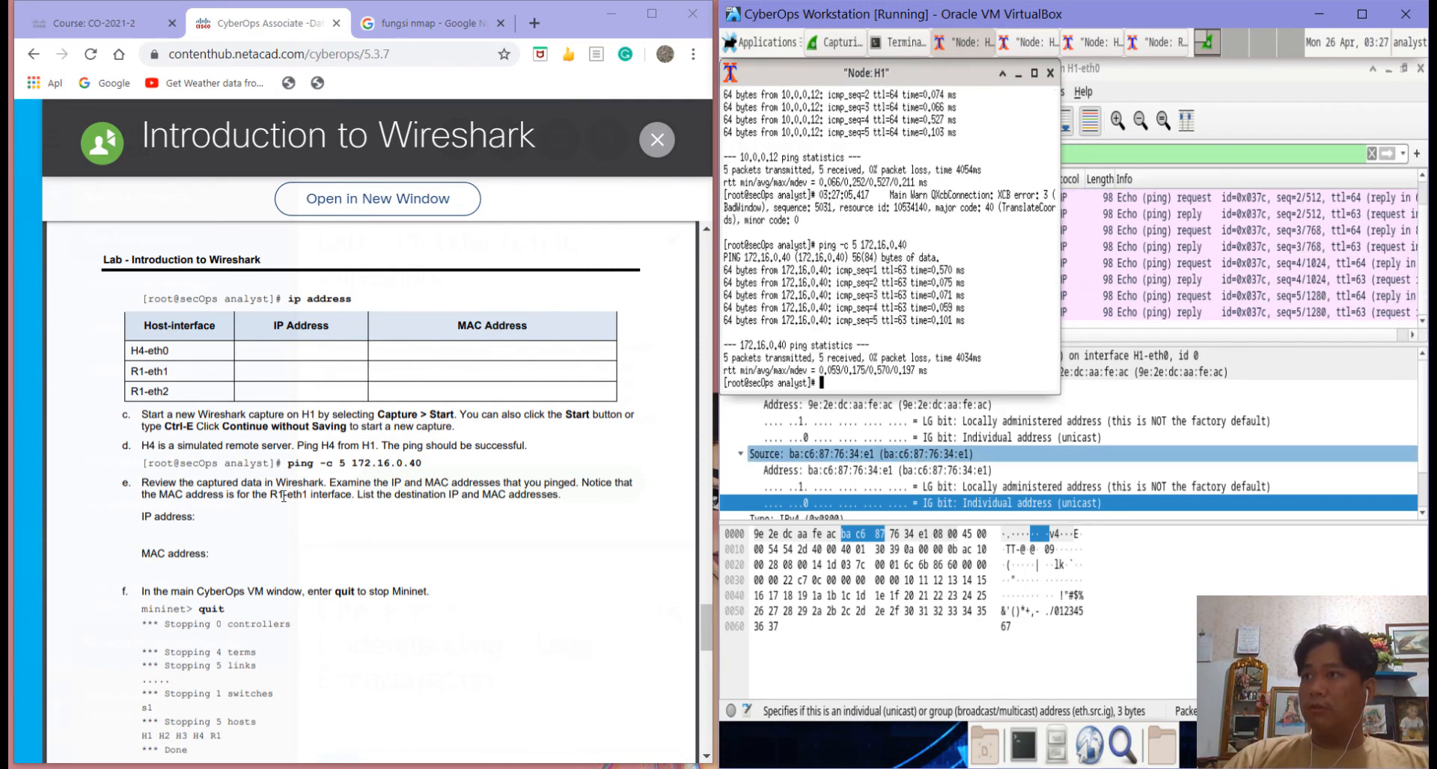
Step: Examine the destination IP and MAC addresses of the captured ICMP packets in Wireshark, as the lab instructions ask
scroll(283, 498, down, 1)
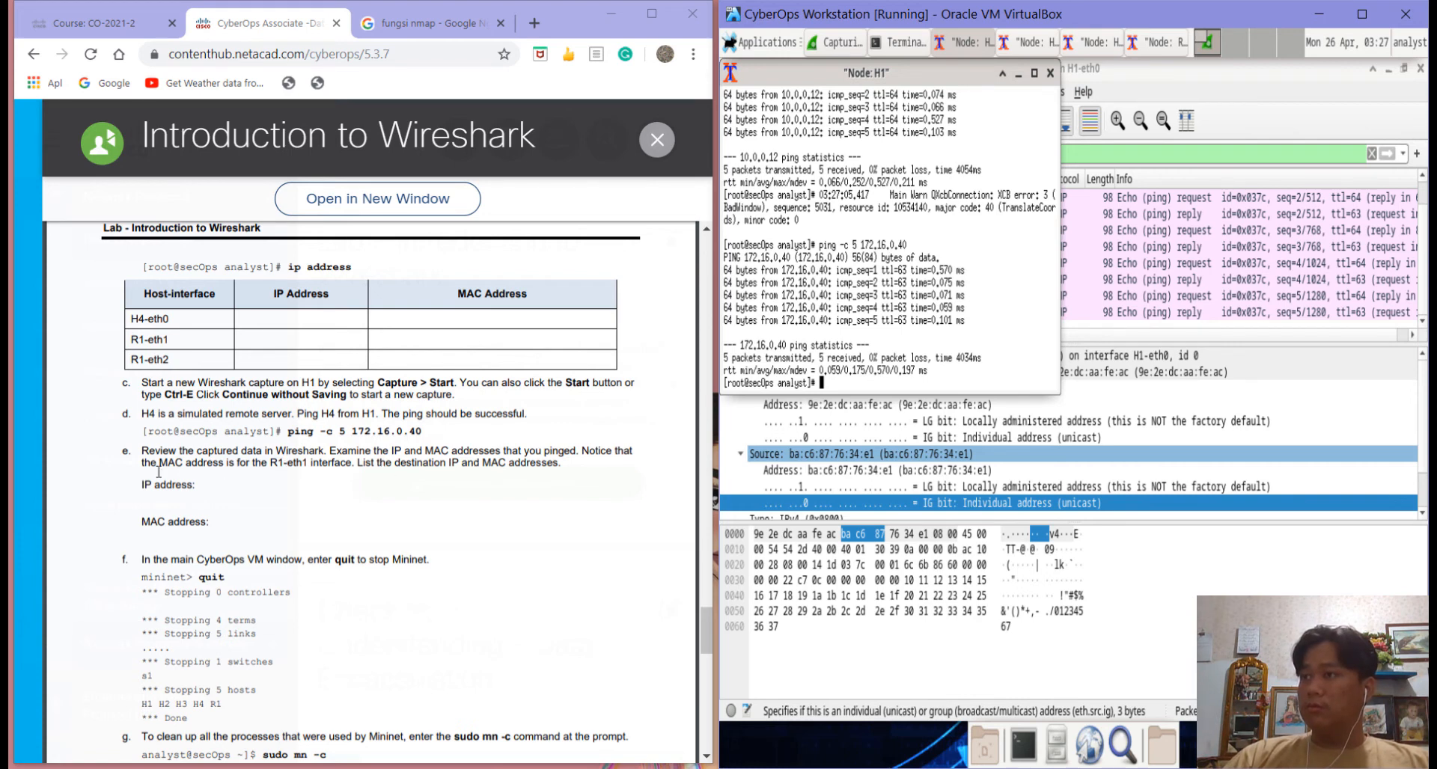
scroll(159, 472, down, 3)
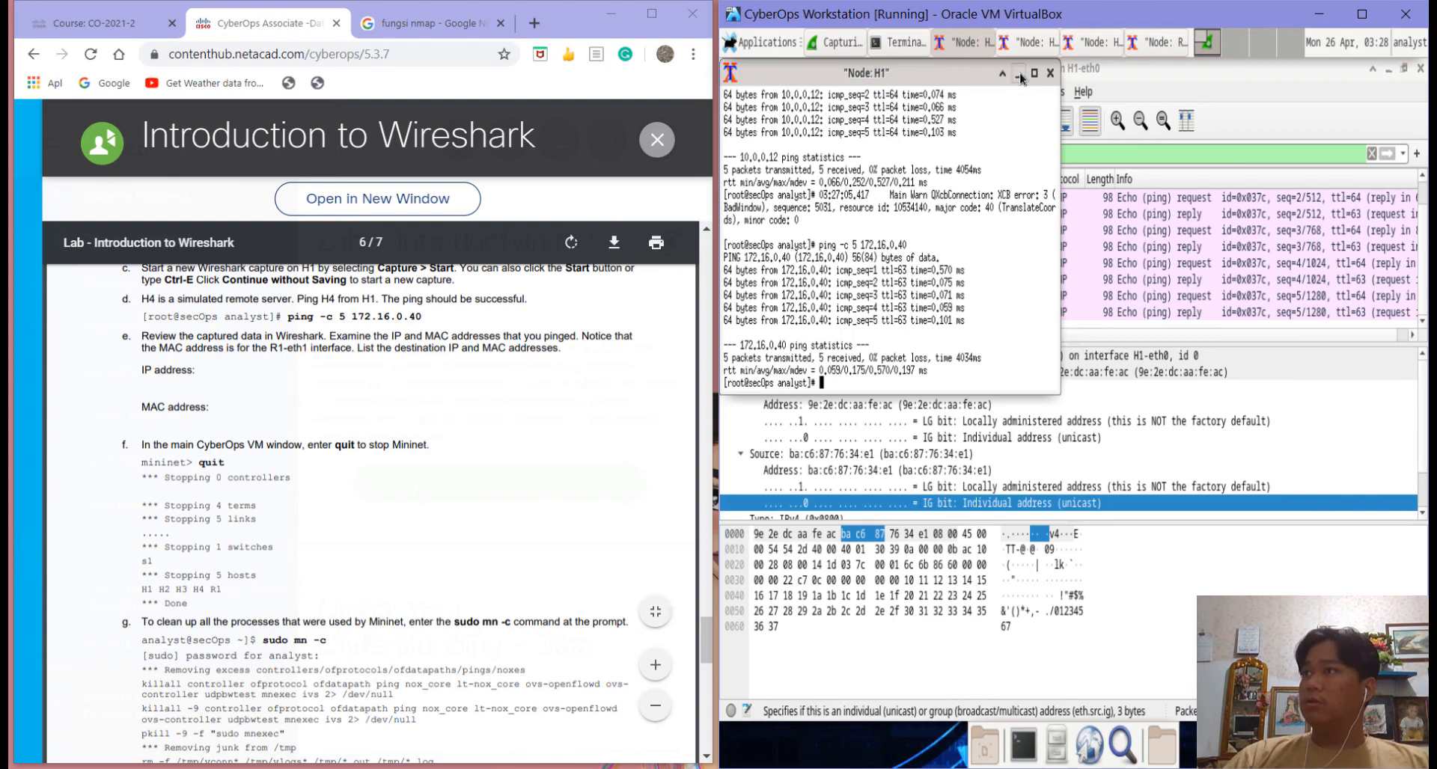
click(1020, 76)
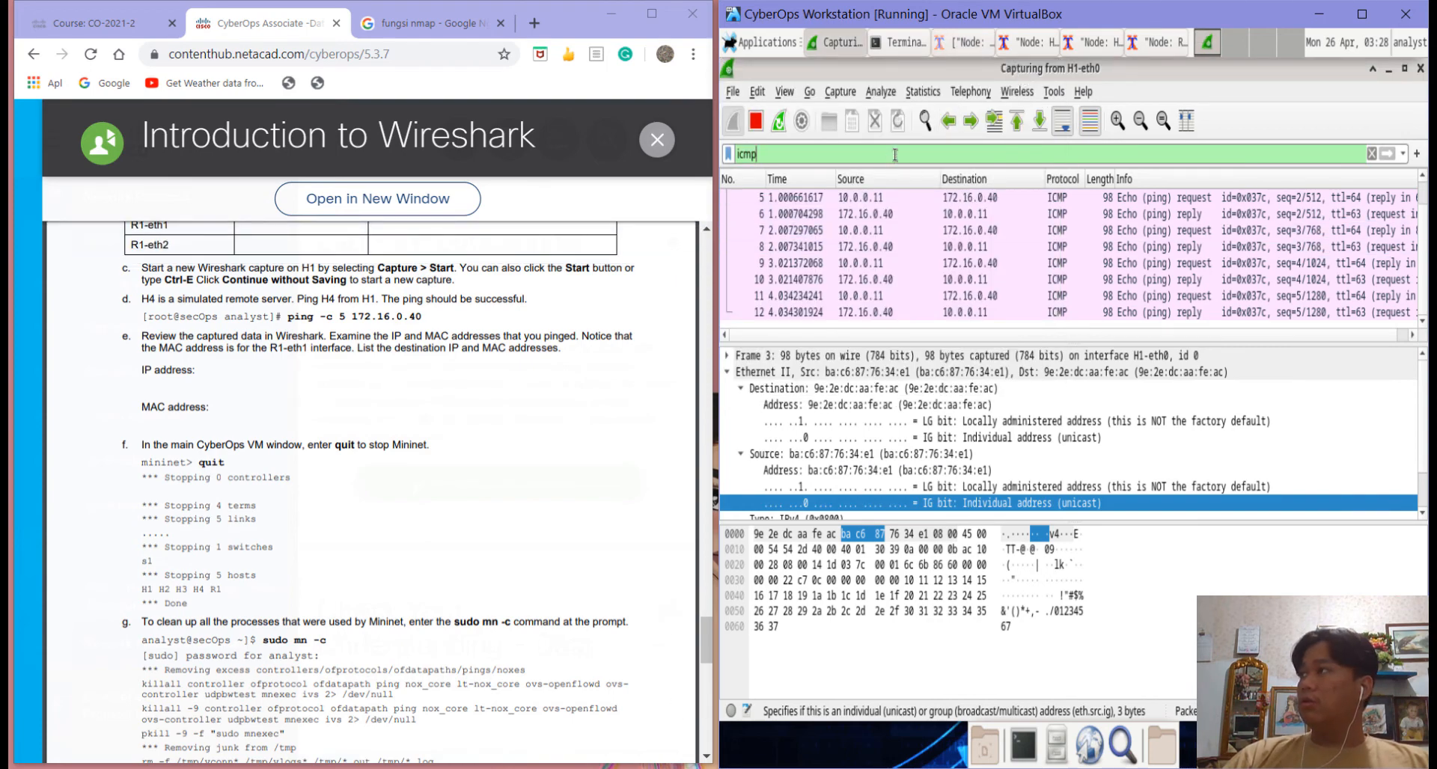
scroll(898, 237, up, 1)
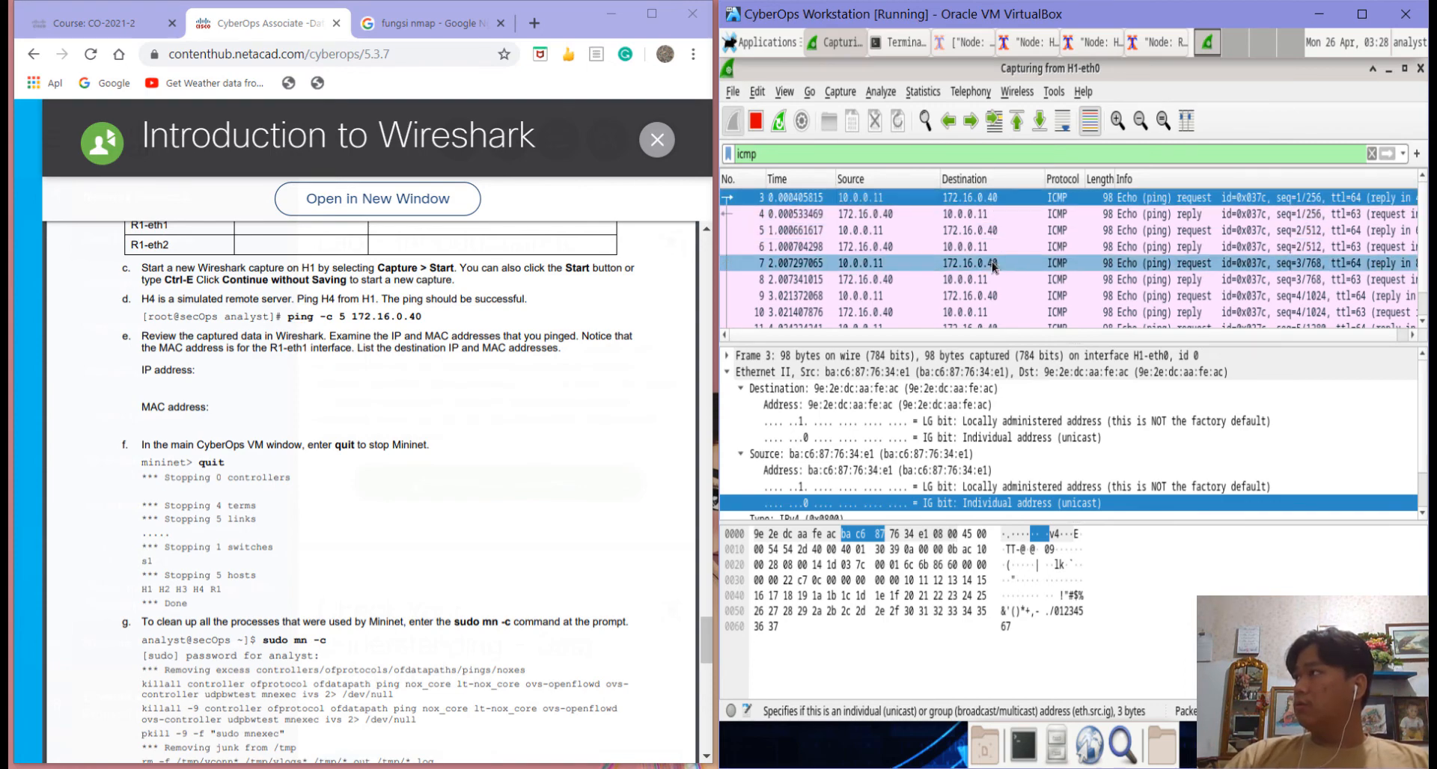
scroll(992, 263, down, 1)
scroll(991, 261, up, 1)
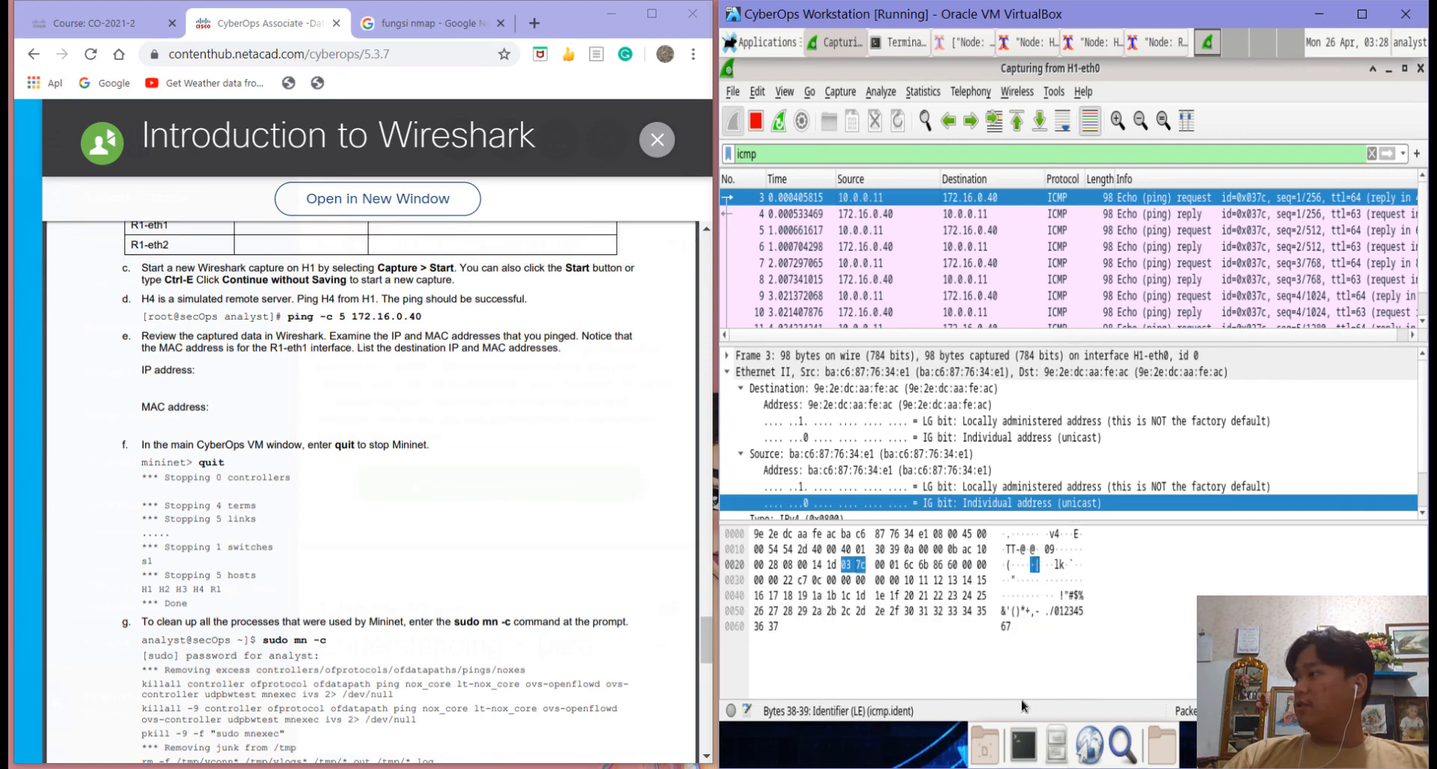
Step: Bring up Node: R1 and highlight the MAC address of its R1-eth1 interface in the ip address output
click(1158, 46)
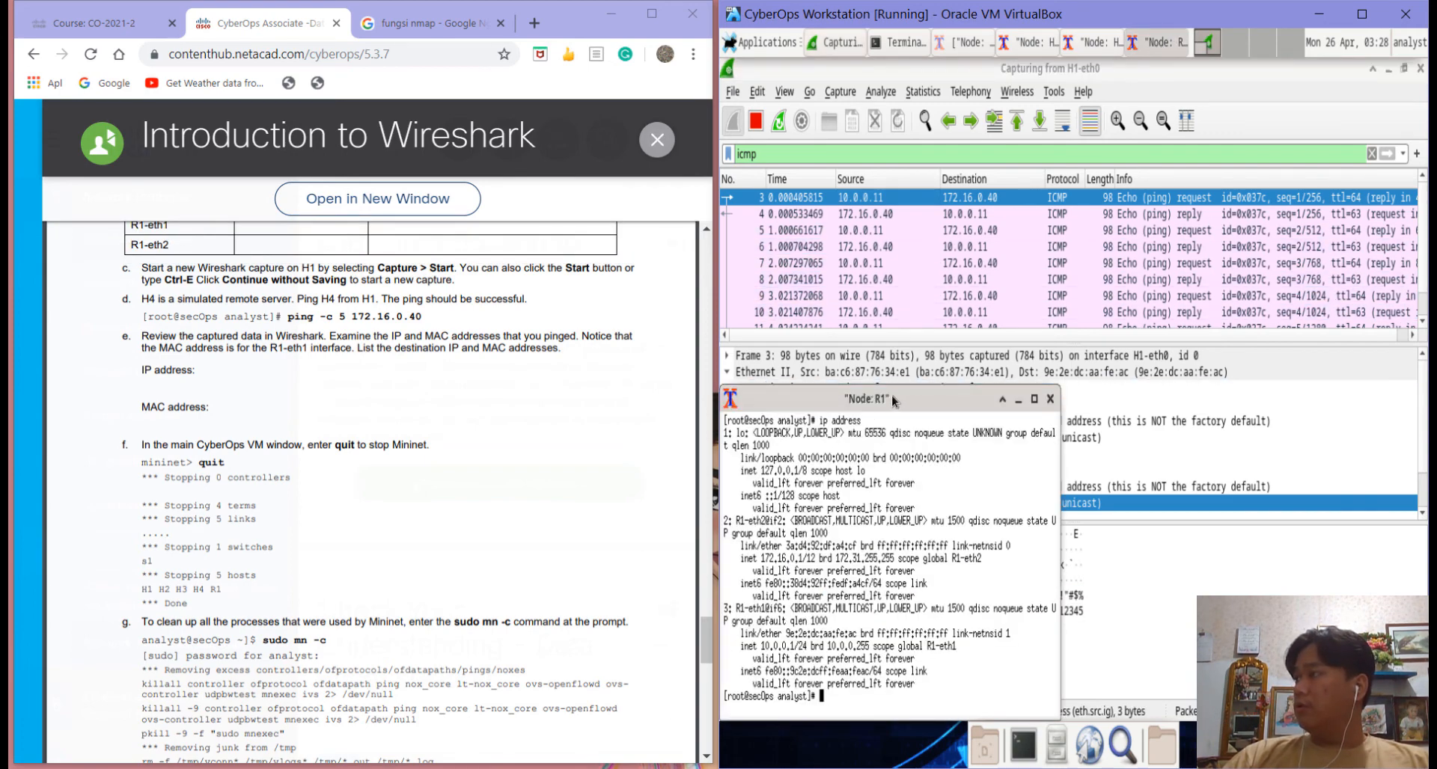
drag(891, 395, 892, 45)
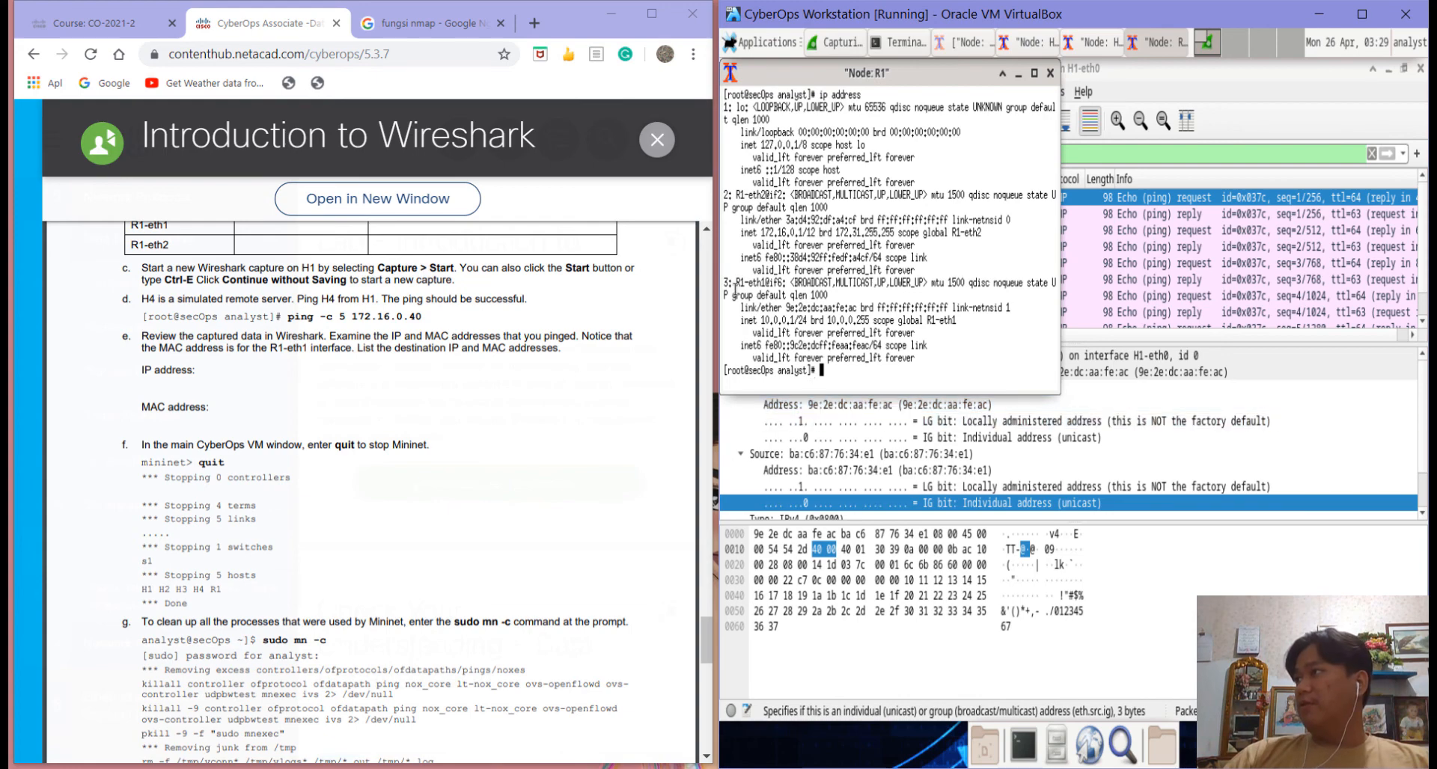
drag(786, 308, 862, 305)
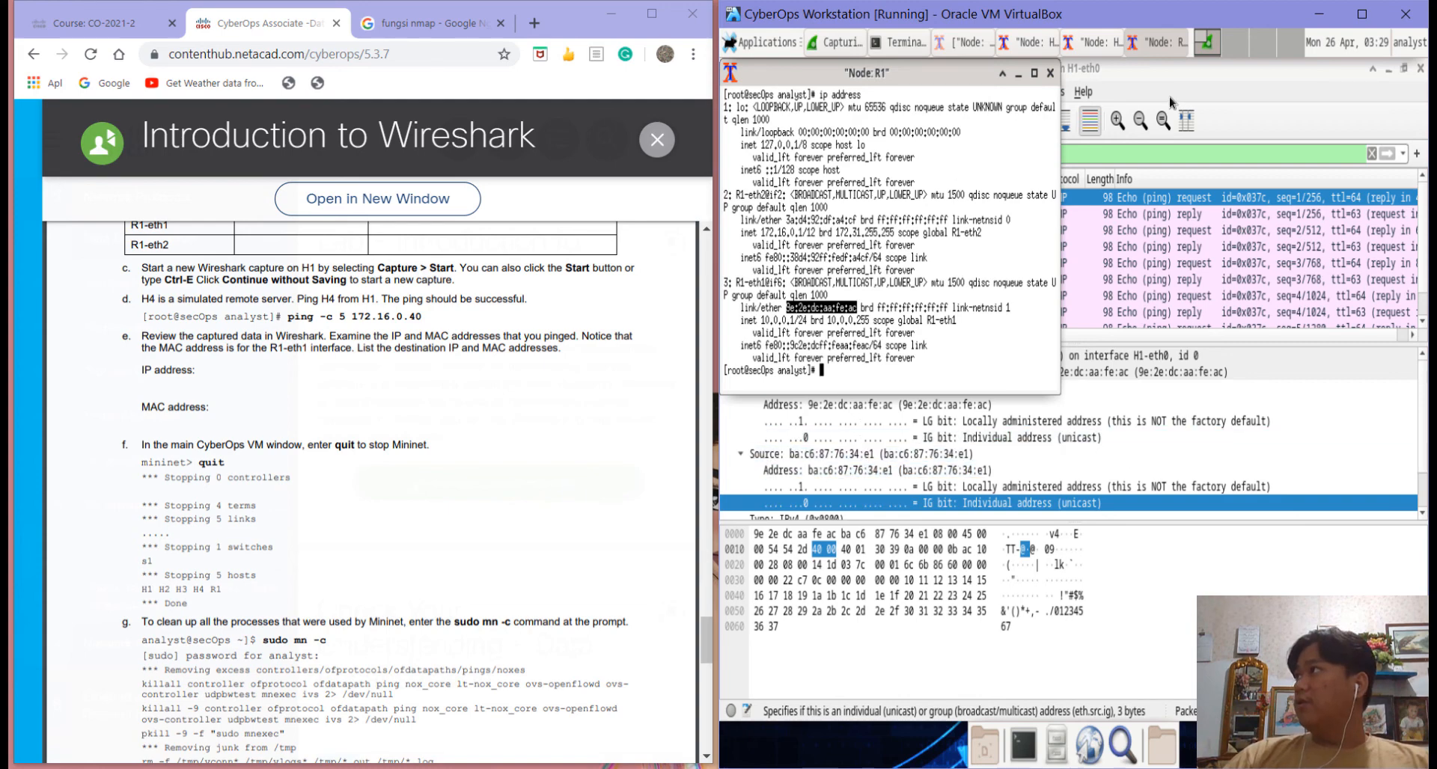
Step: Place the Node: H1 window beside Node: R1 and review H1's ip address output for comparison
click(968, 41)
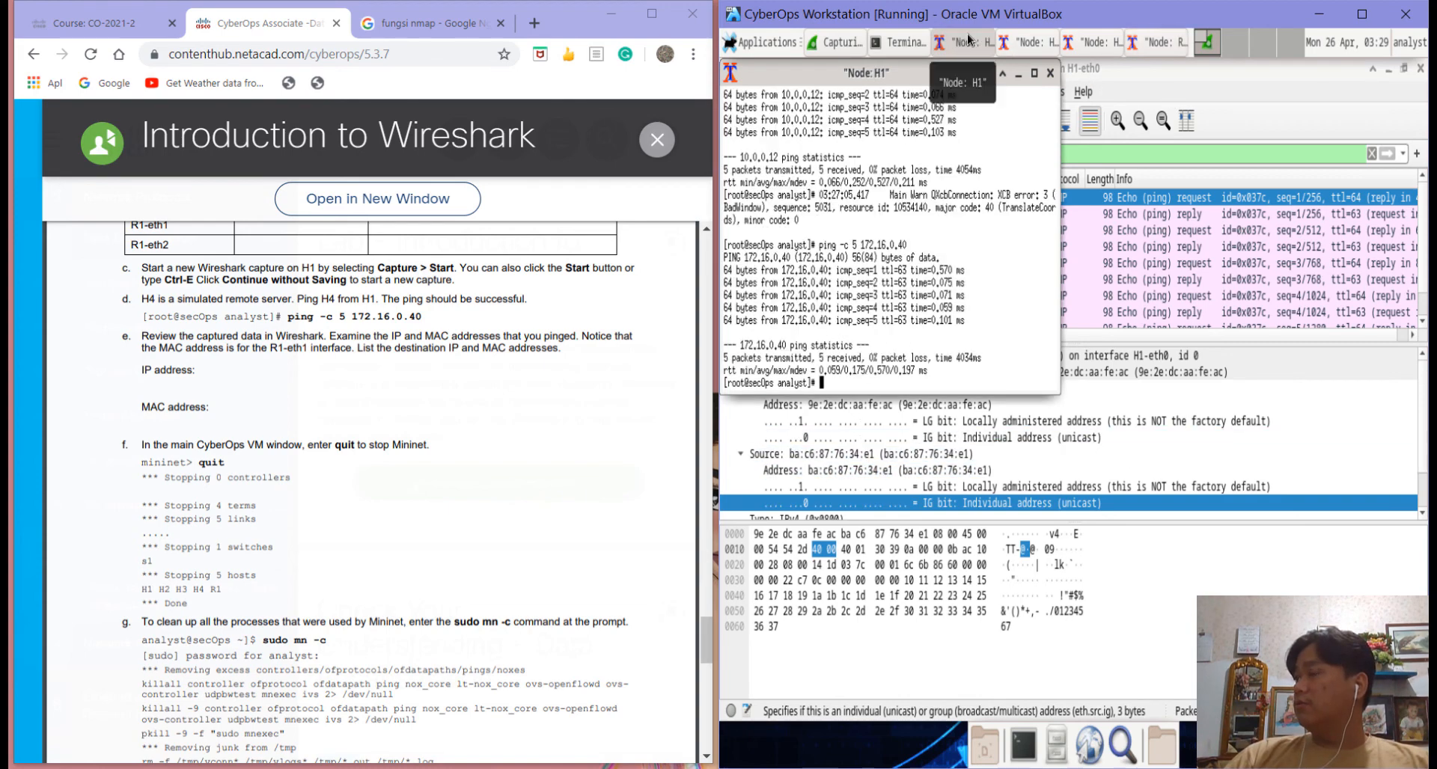
drag(940, 69, 1291, 81)
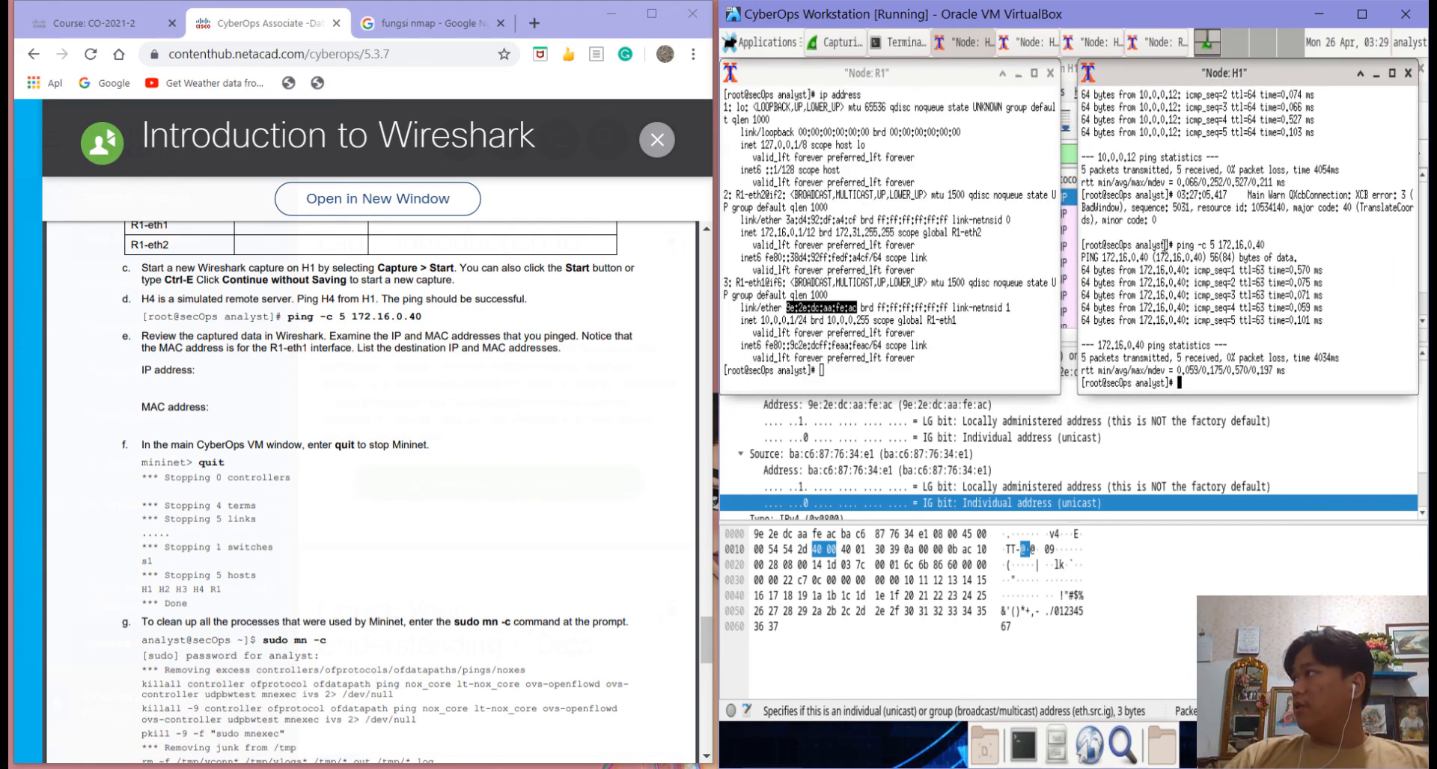
scroll(1164, 247, up, 3)
scroll(1165, 247, up, 3)
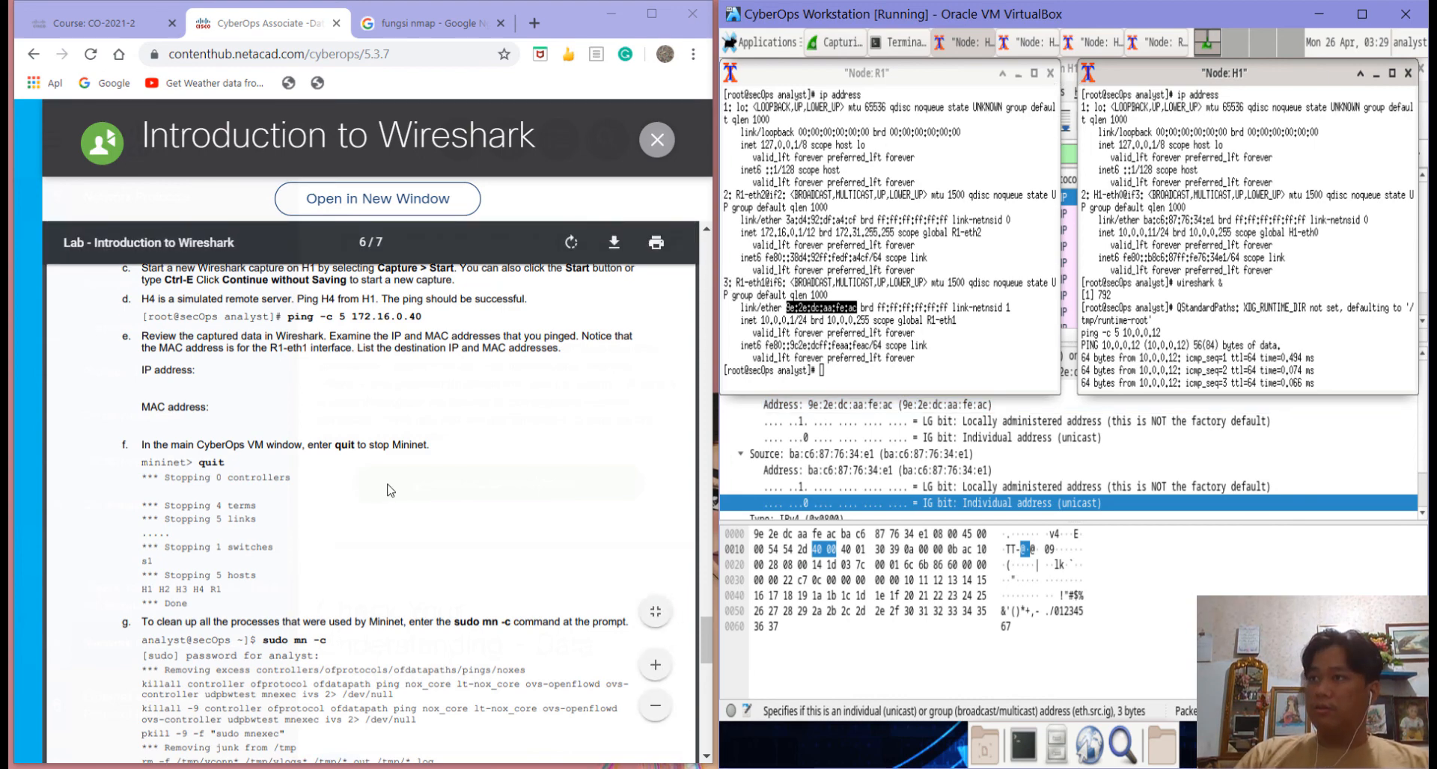
scroll(388, 490, down, 1)
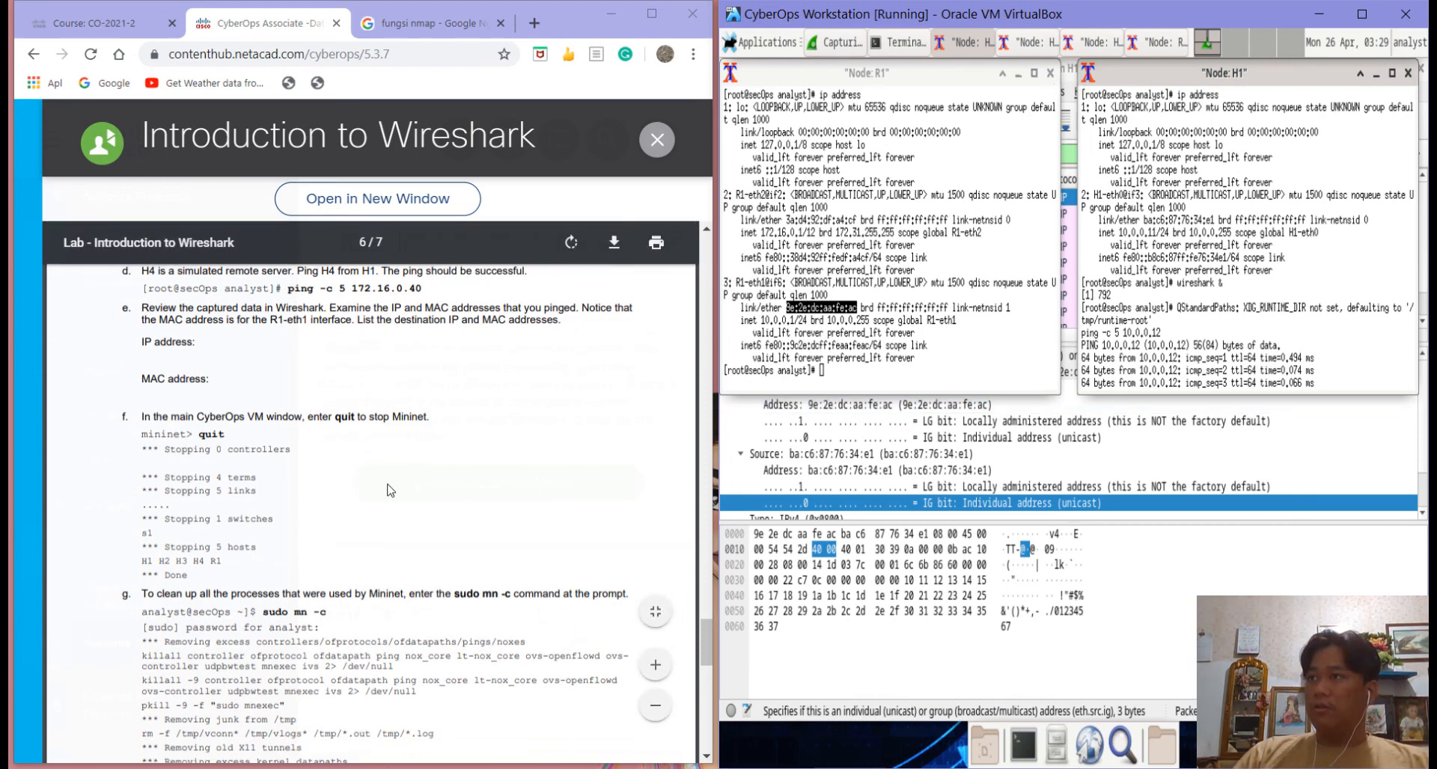
click(1030, 755)
click(1030, 754)
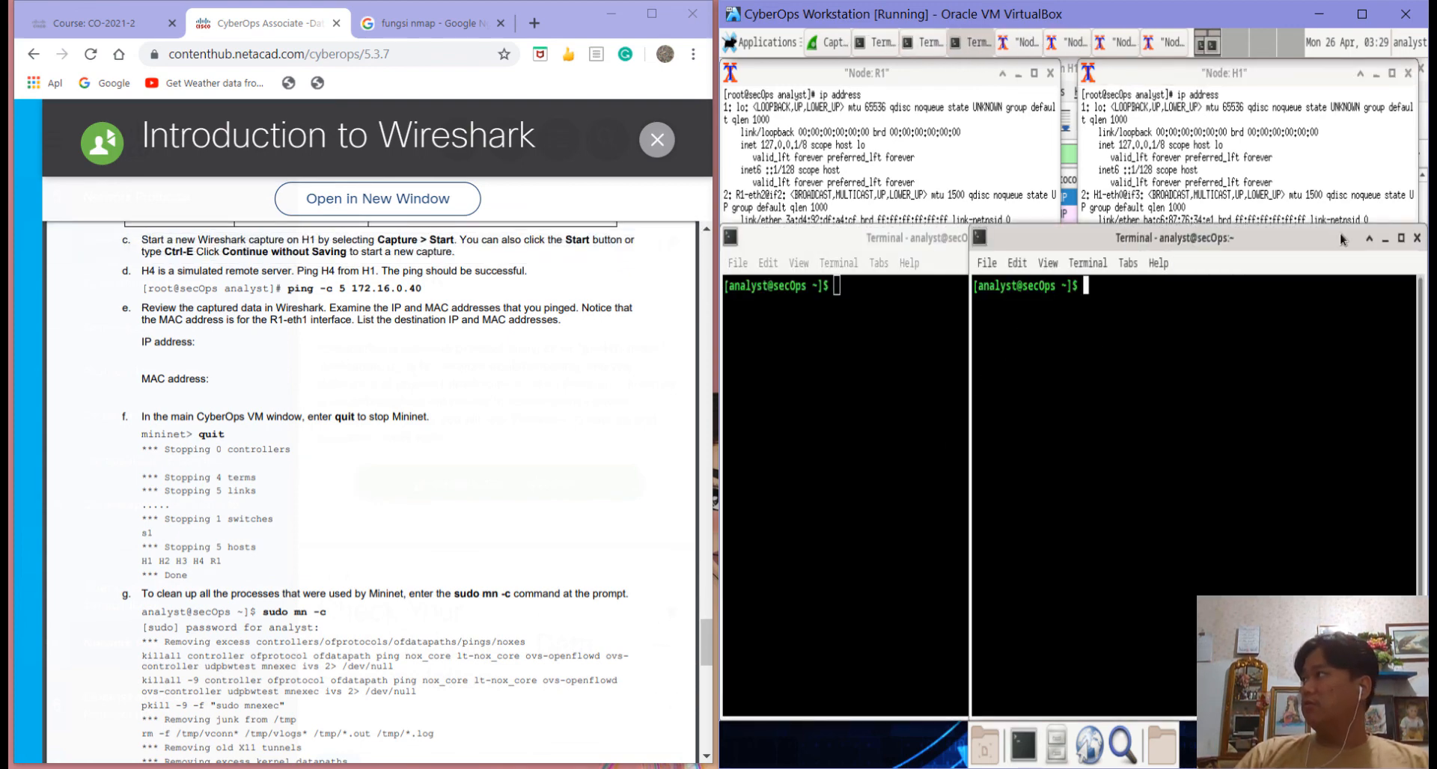
click(1417, 238)
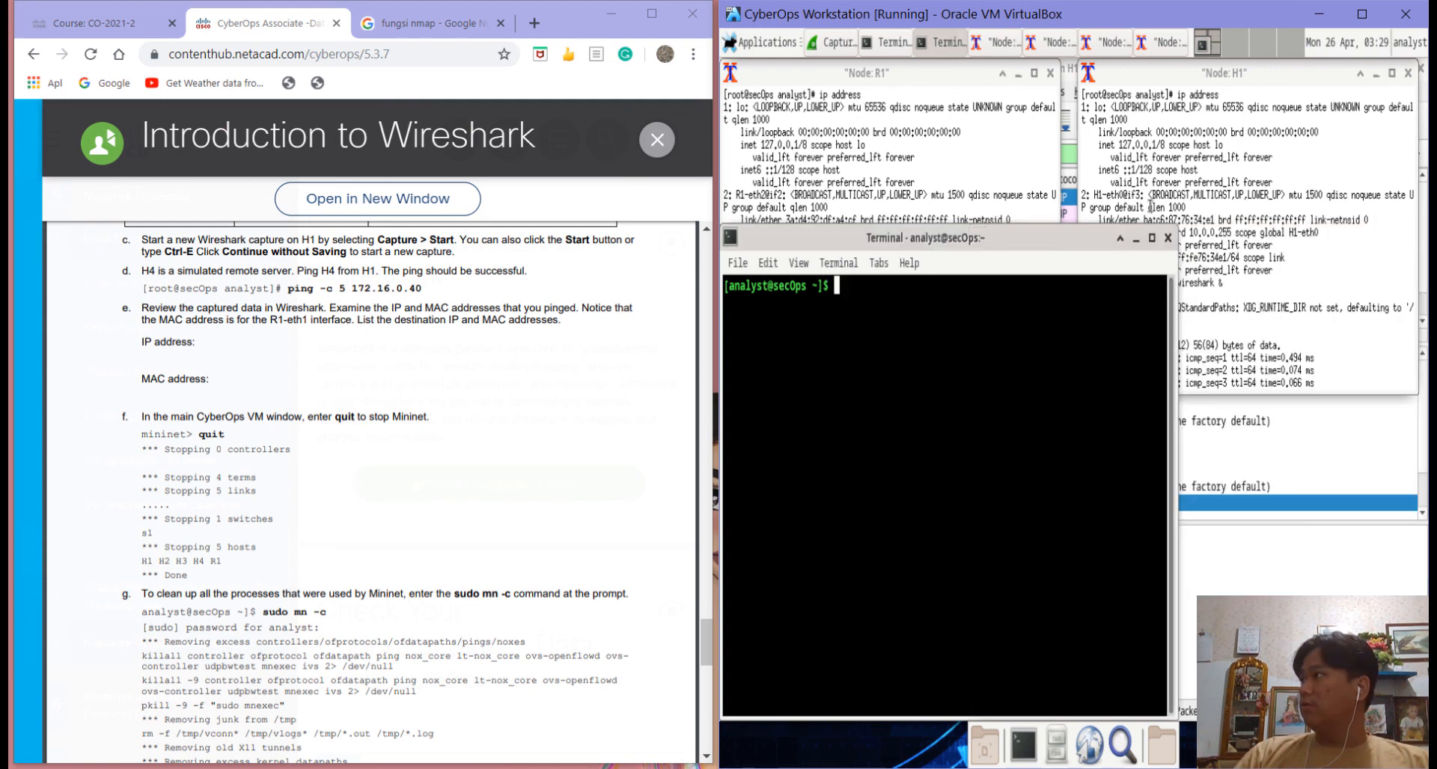
click(1168, 238)
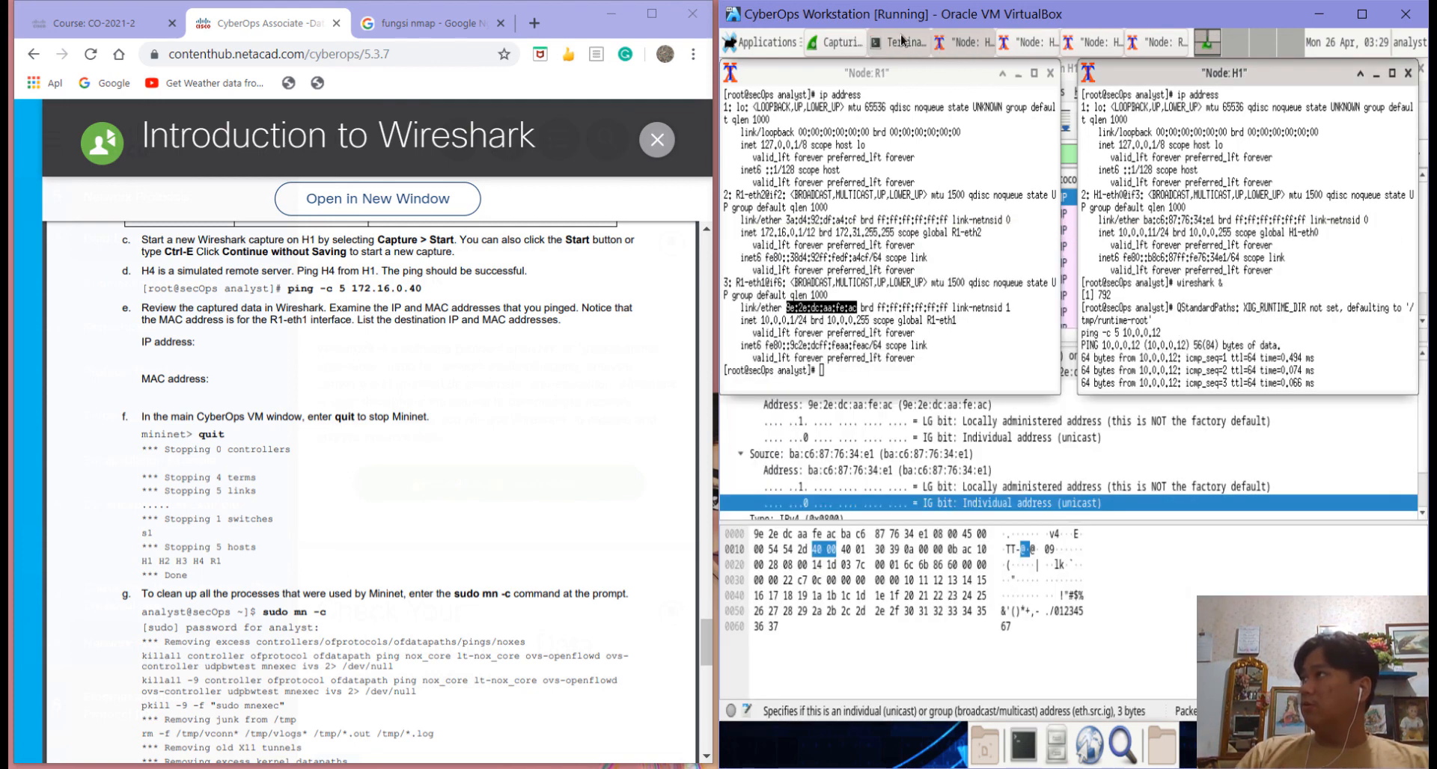
Step: Stop Mininet by running quit at the mininet prompt in the main terminal
click(902, 41)
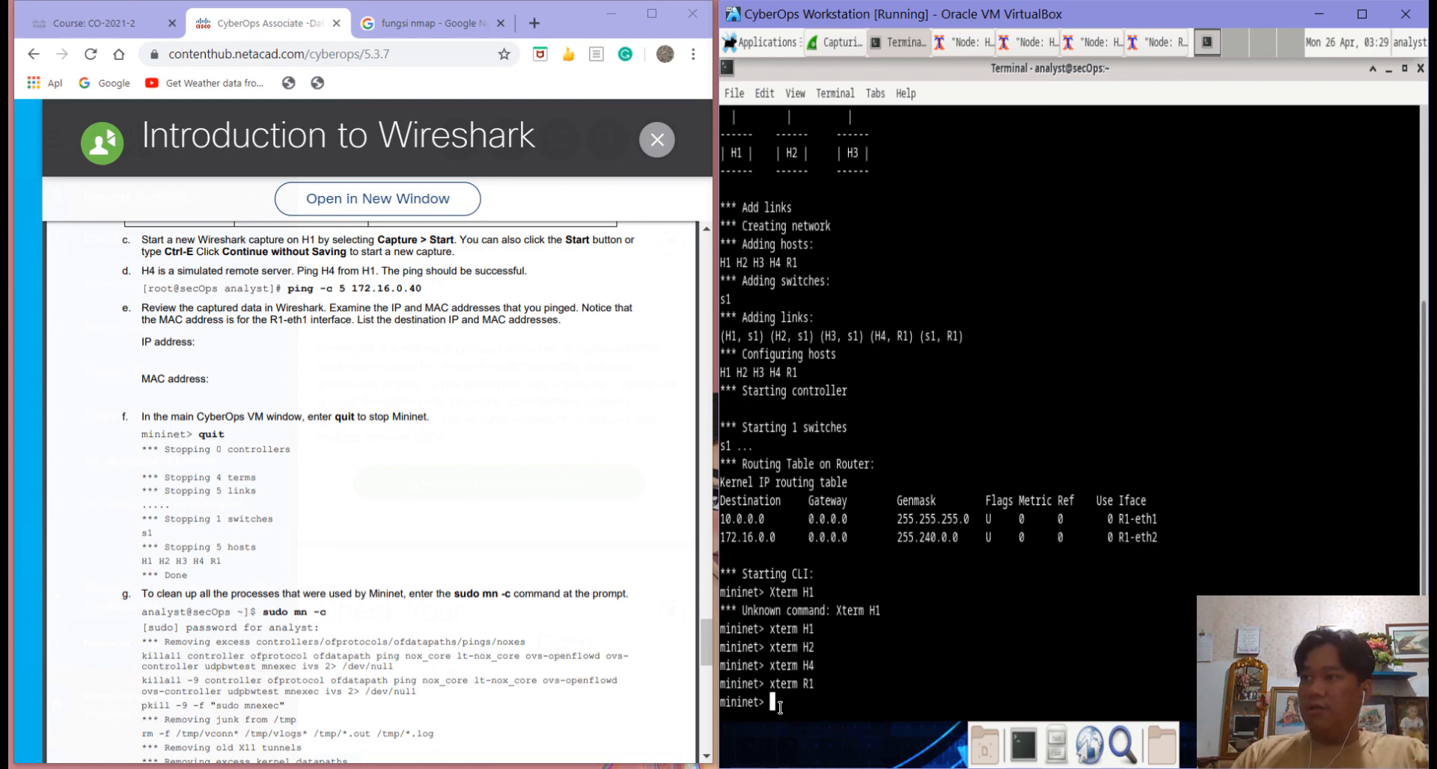
text(quit)
key(Return)
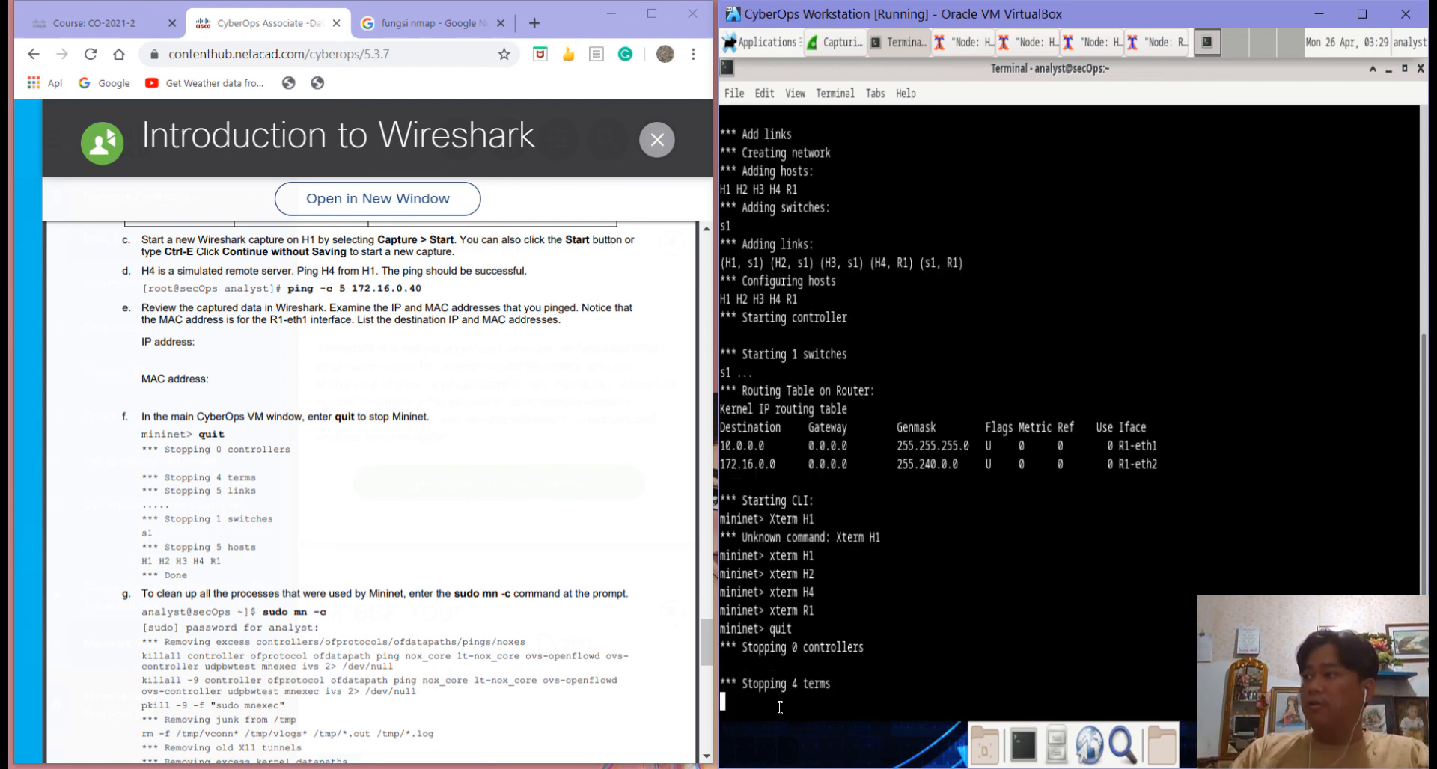
Step: Clean up the processes used by Mininet with sudo mn -c, entering the sudo account password
scroll(379, 593, down, 3)
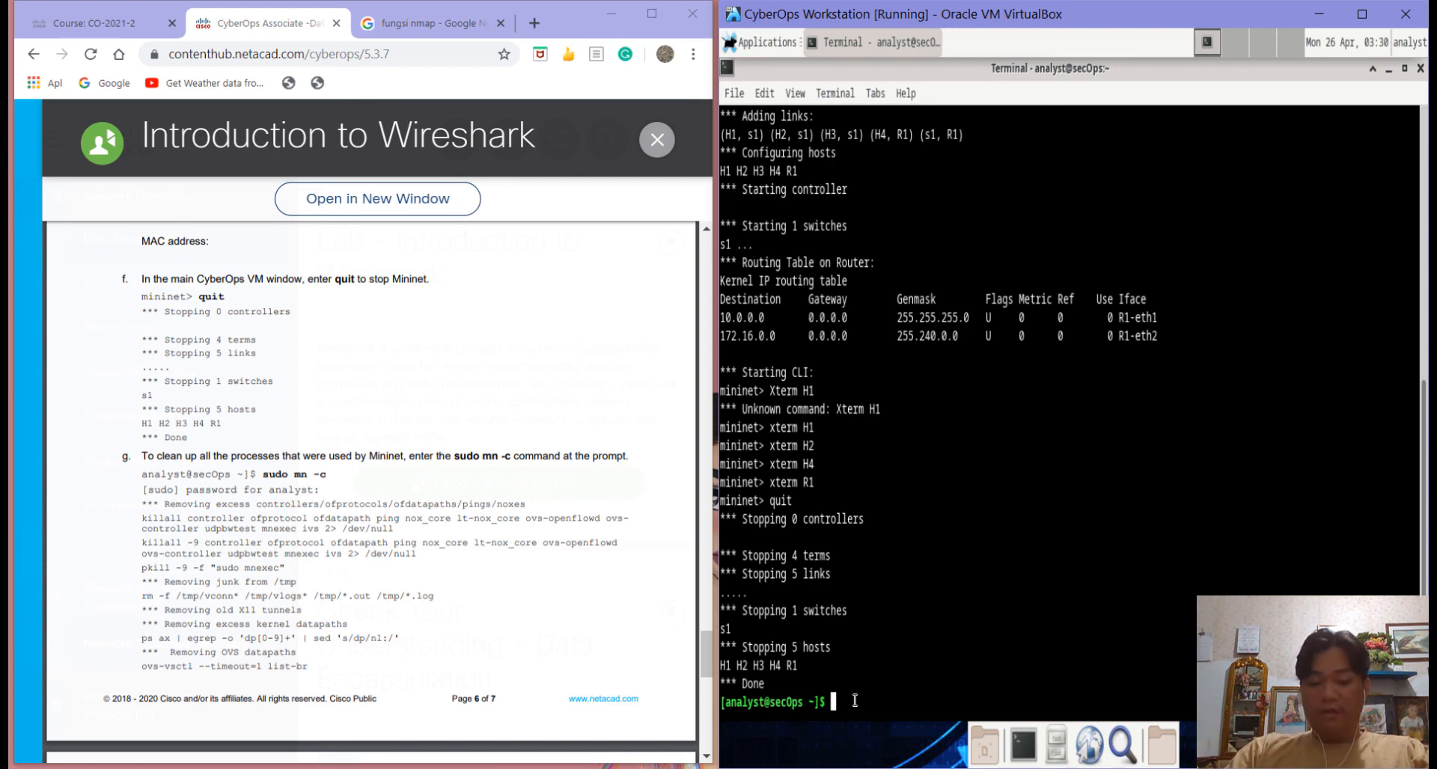
text(sud)
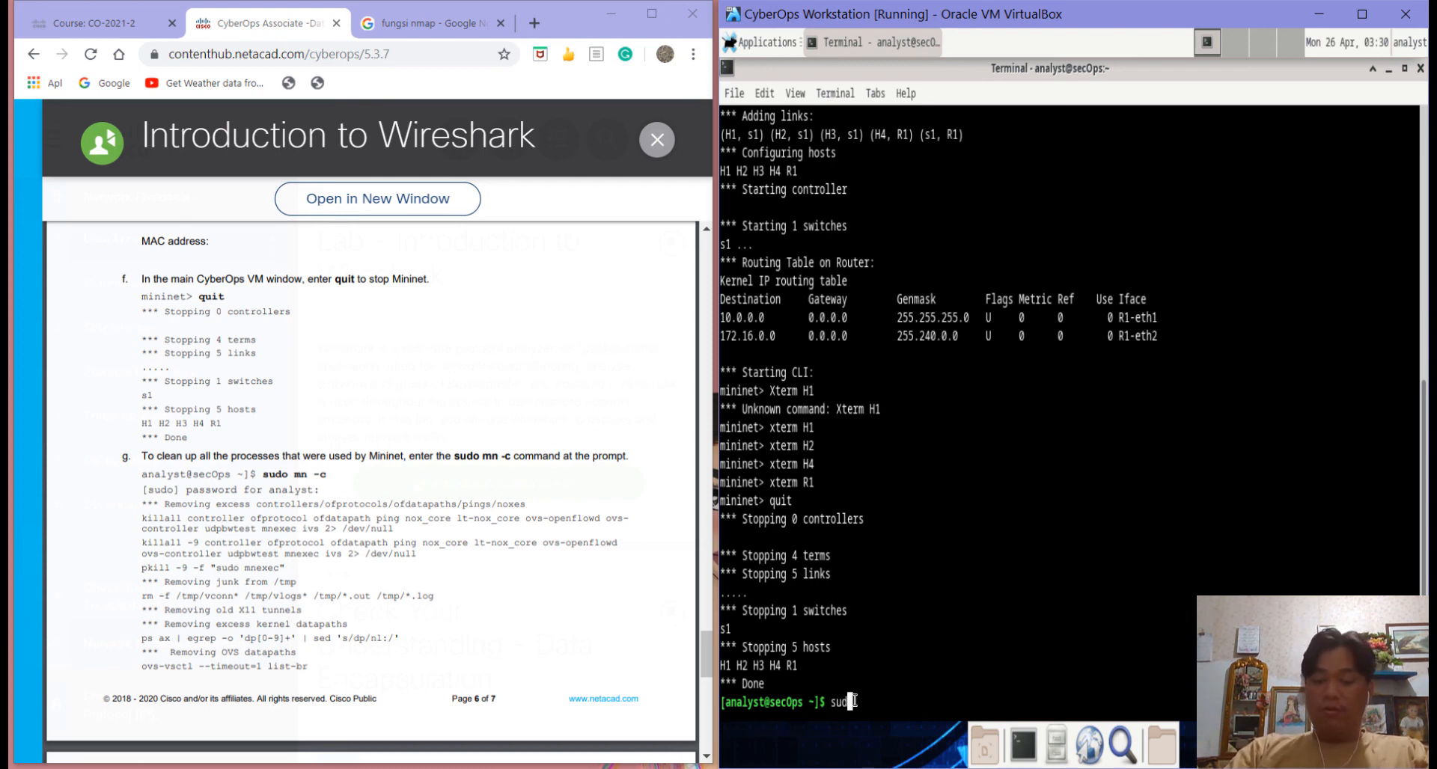
text(o mn )
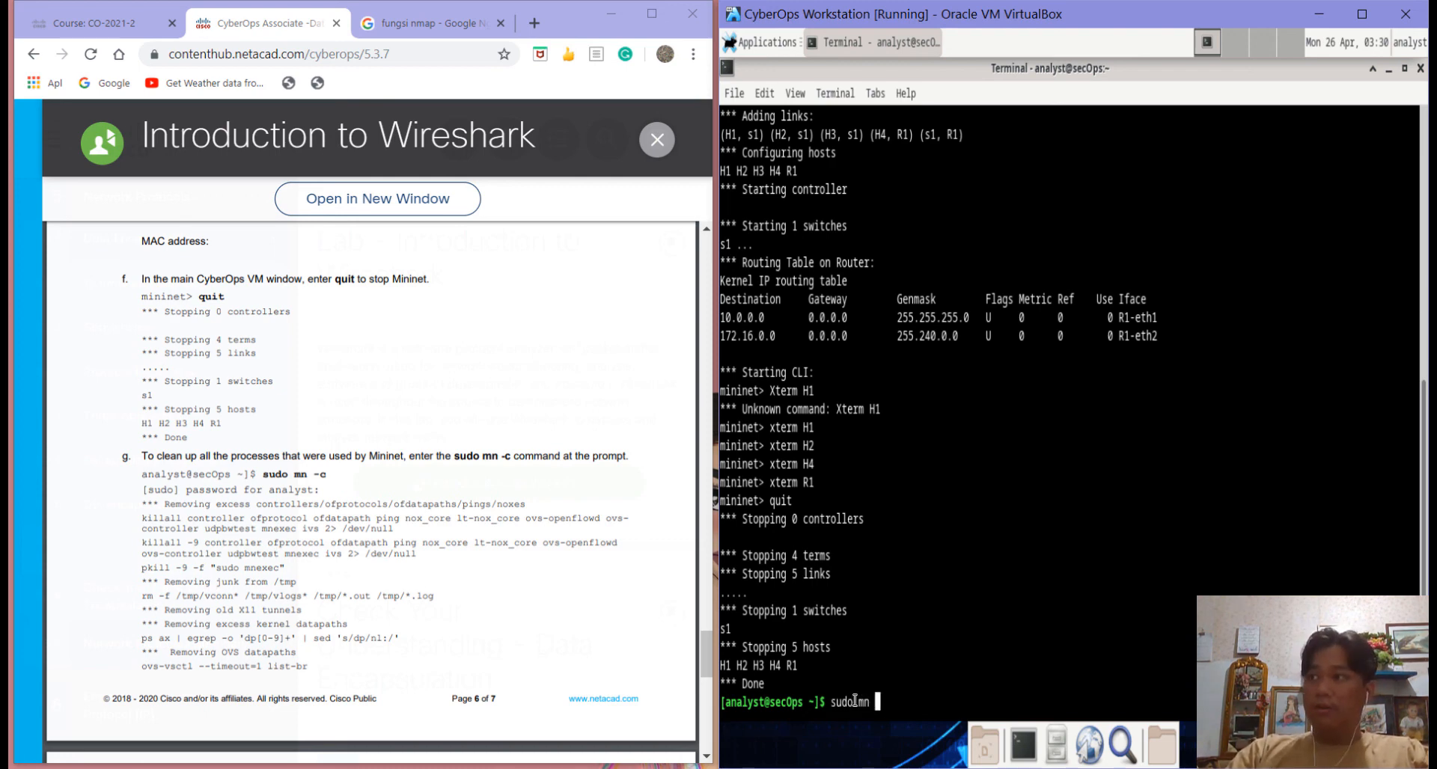
text(-c)
key(Return)
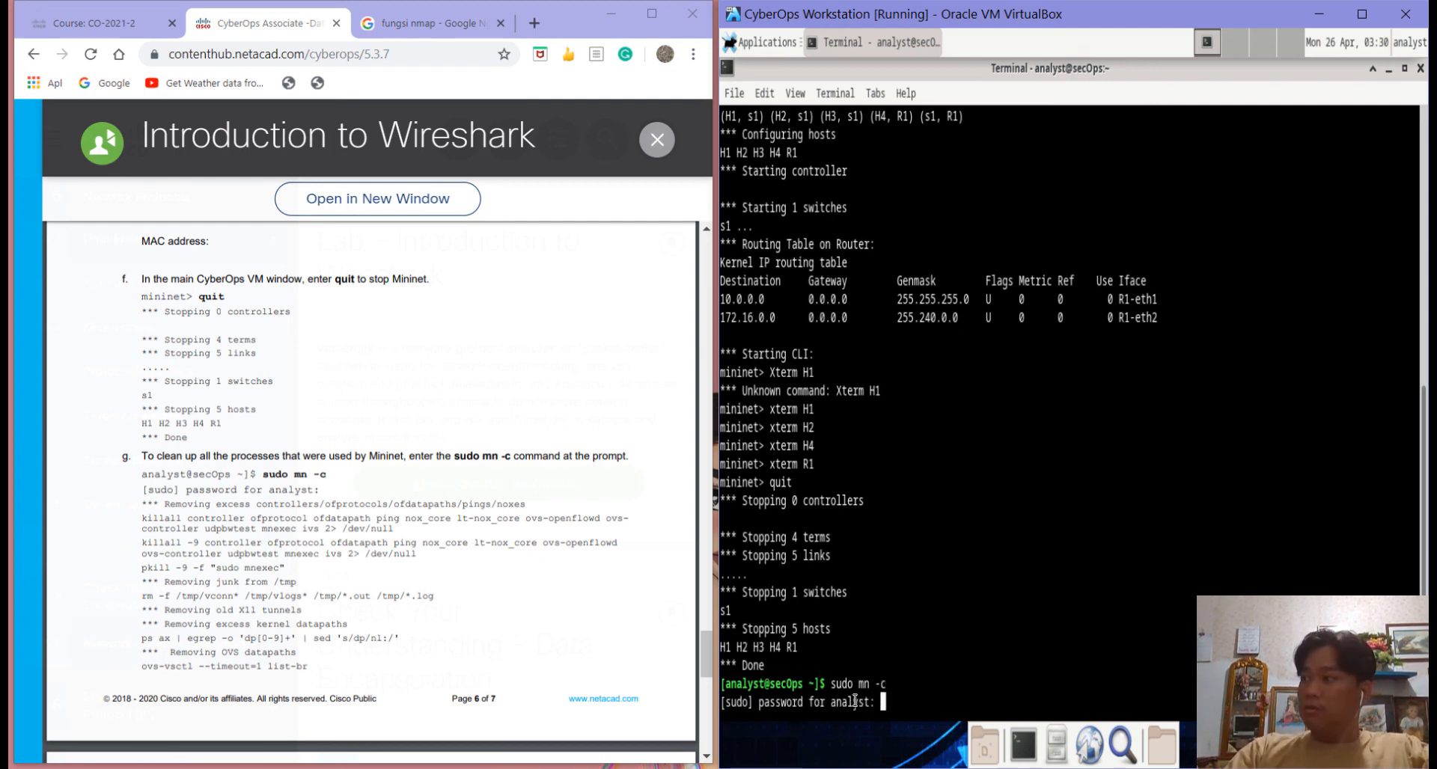
key(Return)
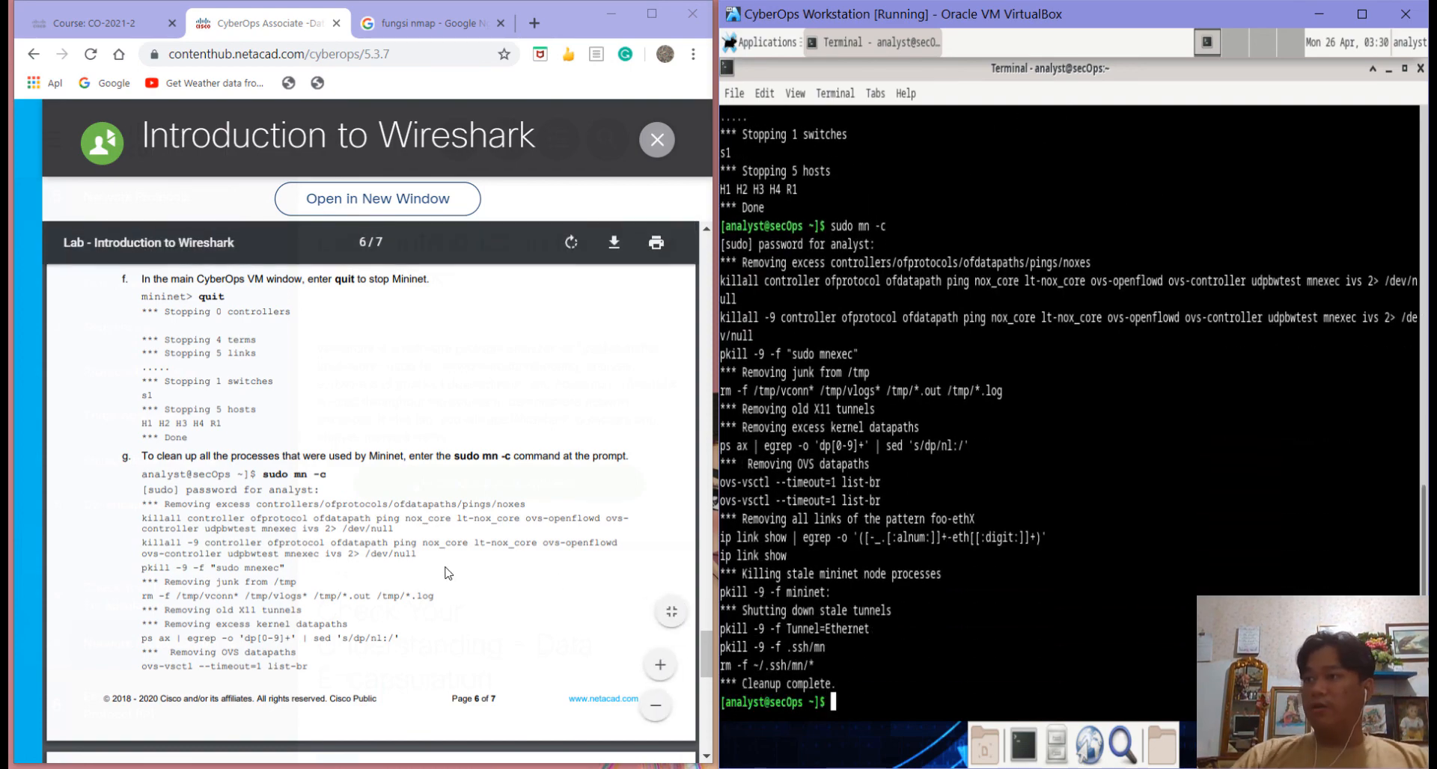
scroll(447, 573, down, 5)
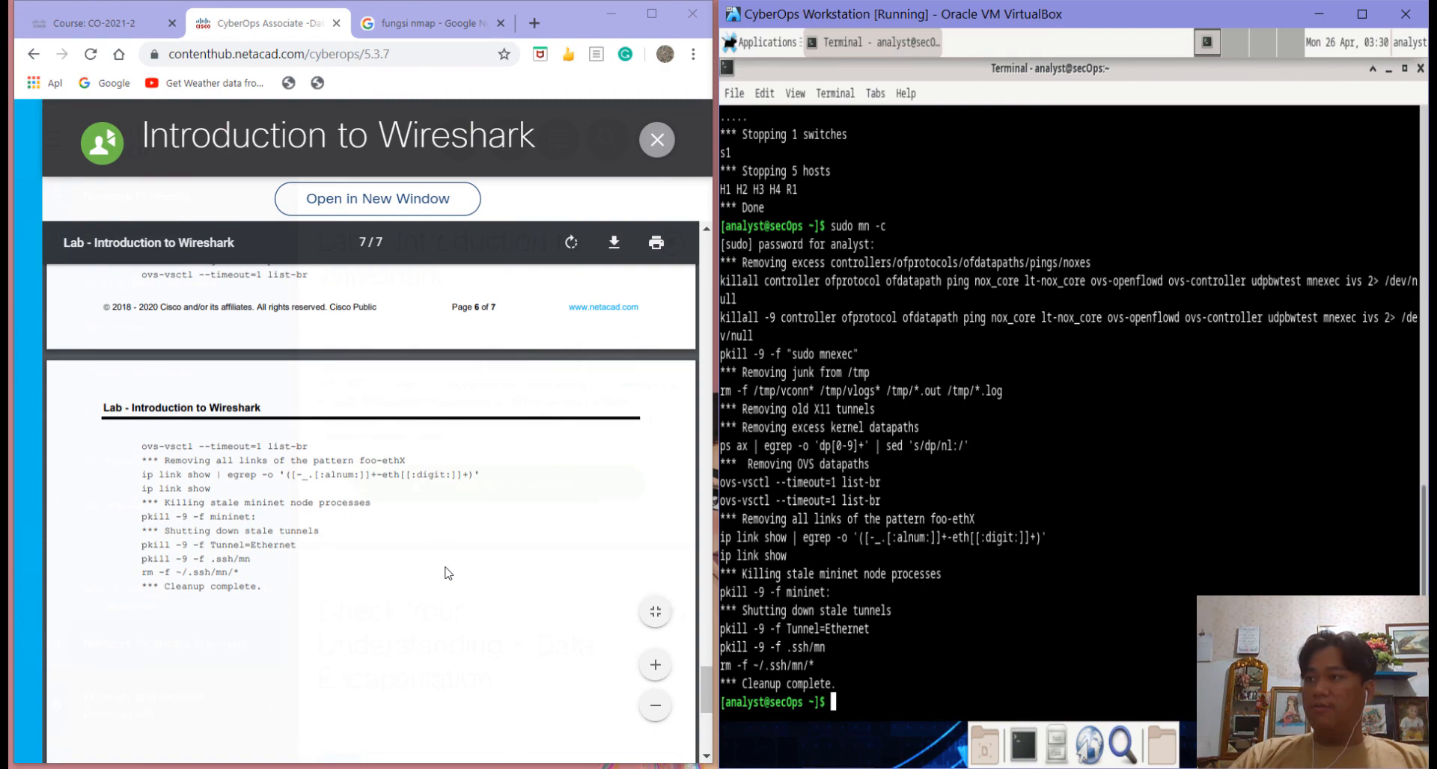
scroll(447, 573, down, 2)
scroll(447, 573, up, 9)
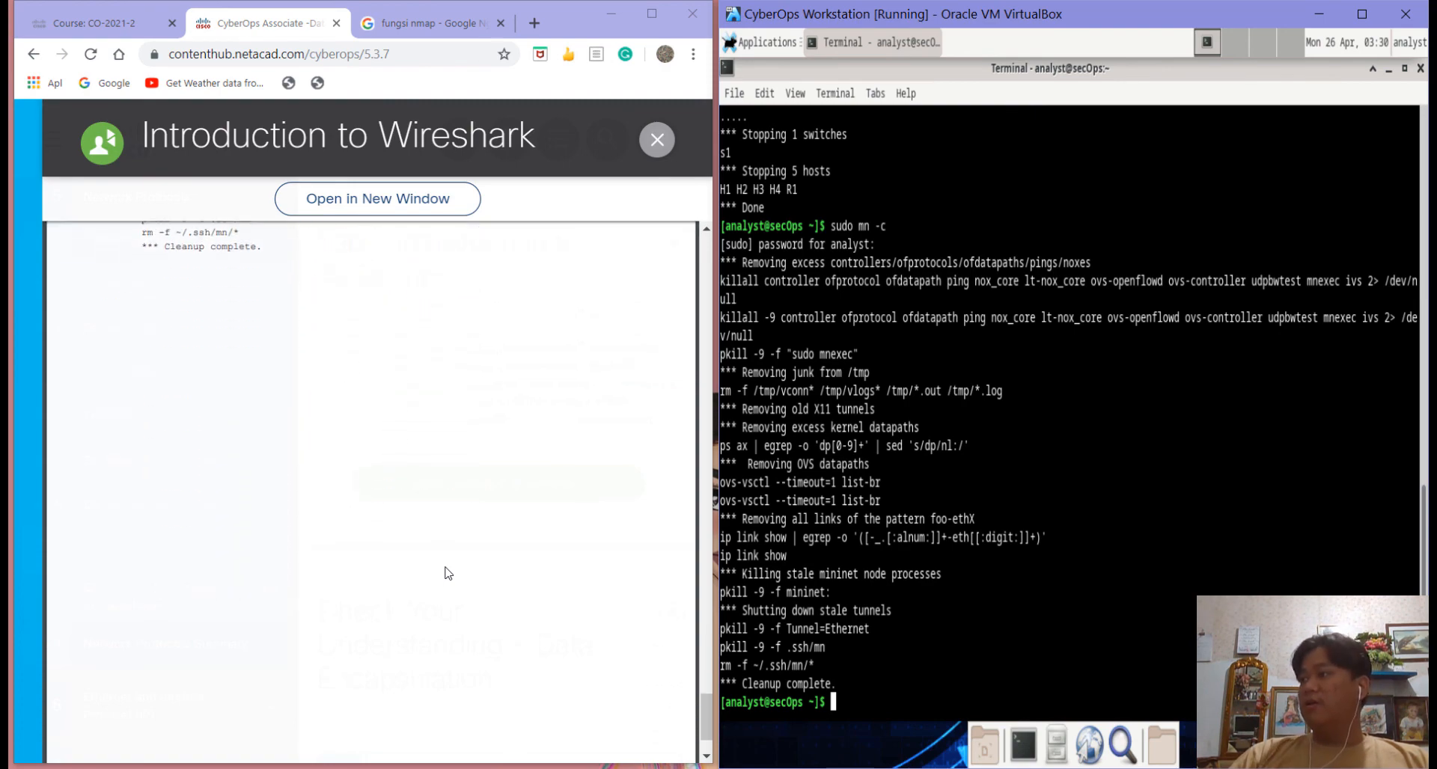
scroll(447, 573, up, 15)
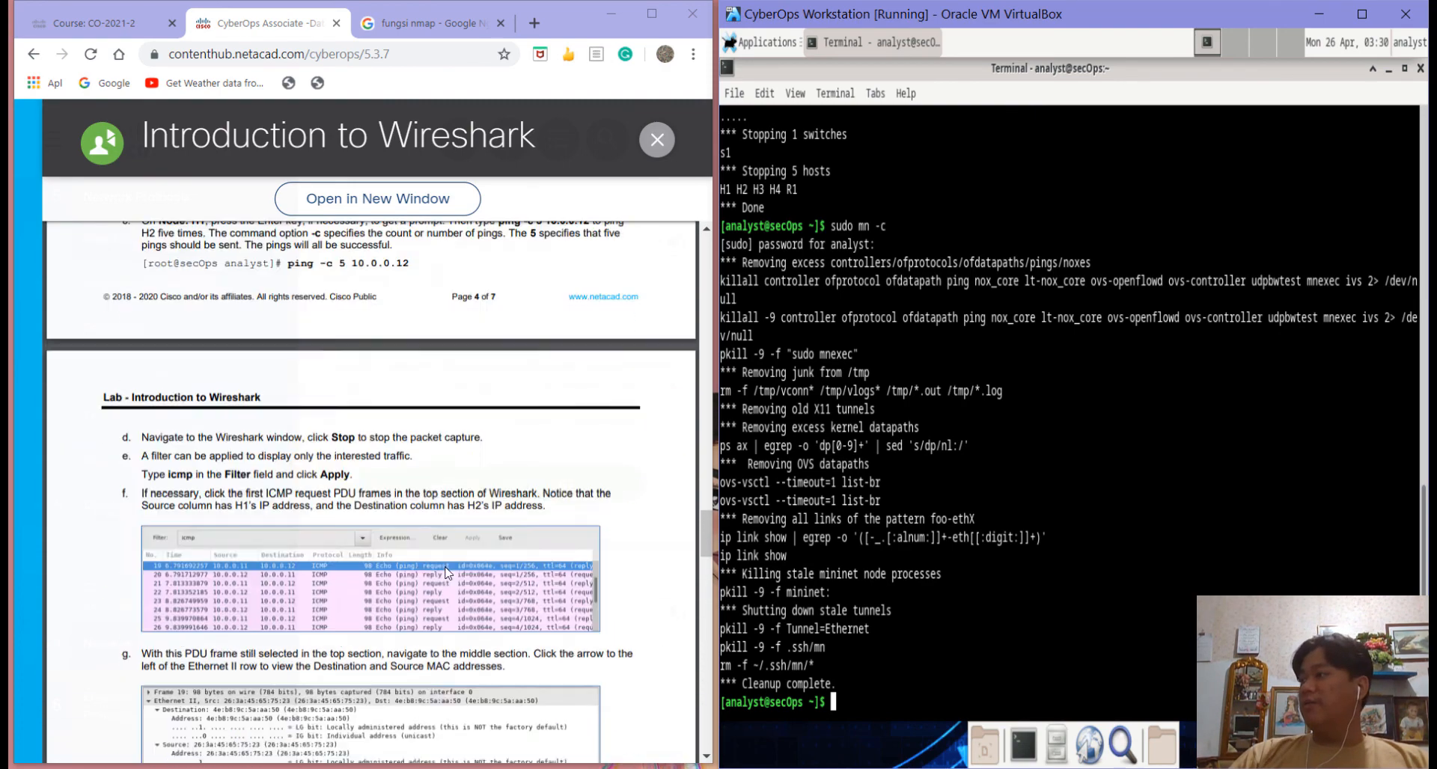